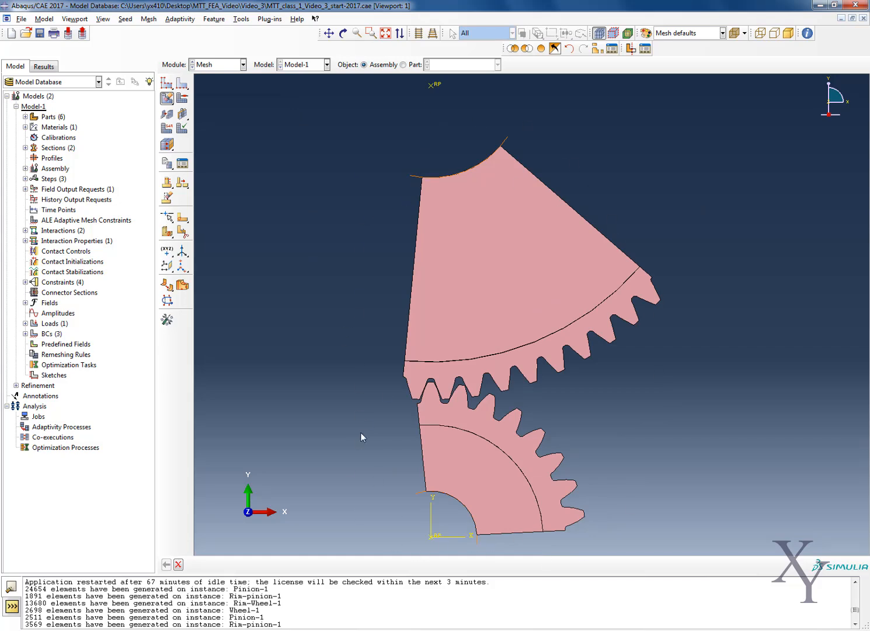
# Review the parts, materials, sections and assembly instances defined in Model-1.
pyautogui.click(208, 64)
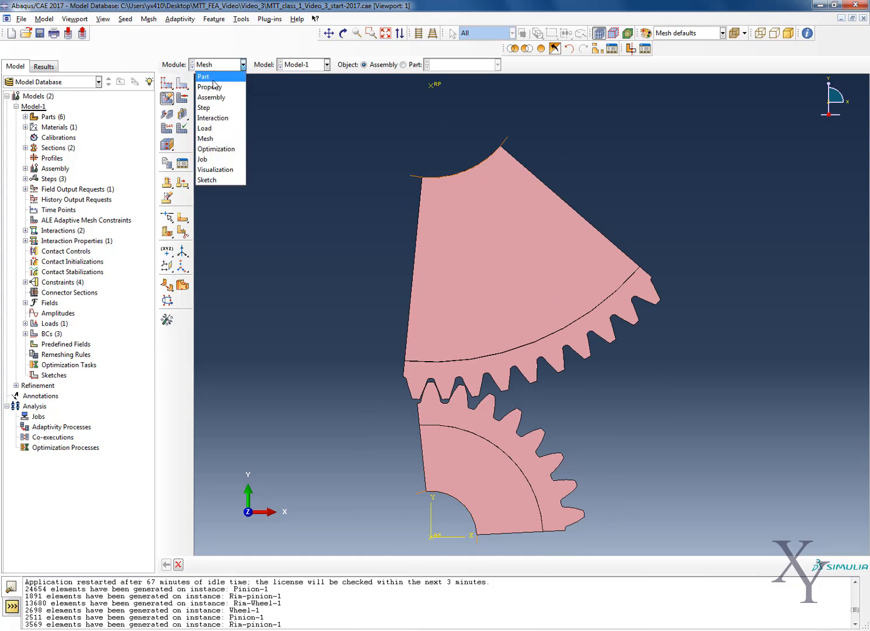
pyautogui.click(201, 73)
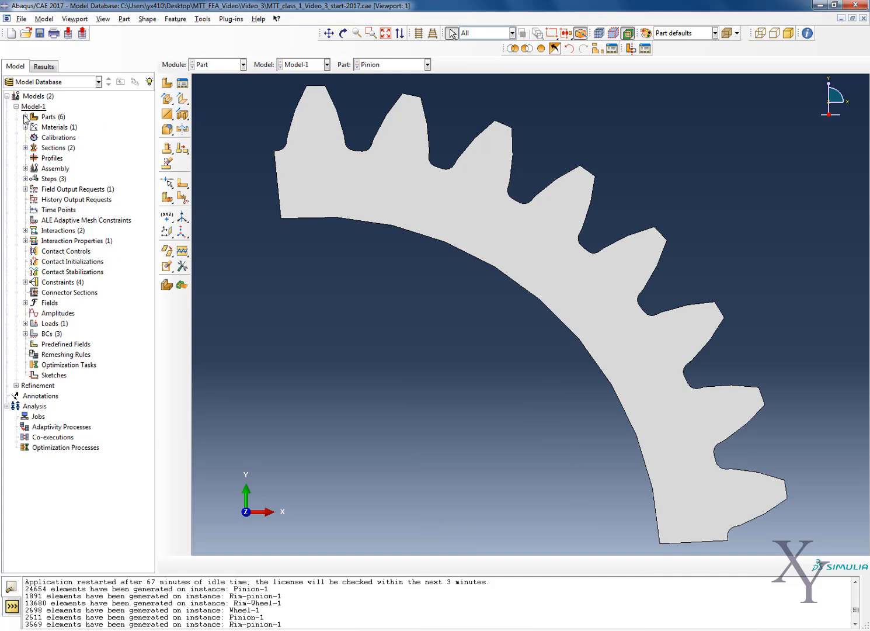
pyautogui.click(25, 117)
pyautogui.click(241, 64)
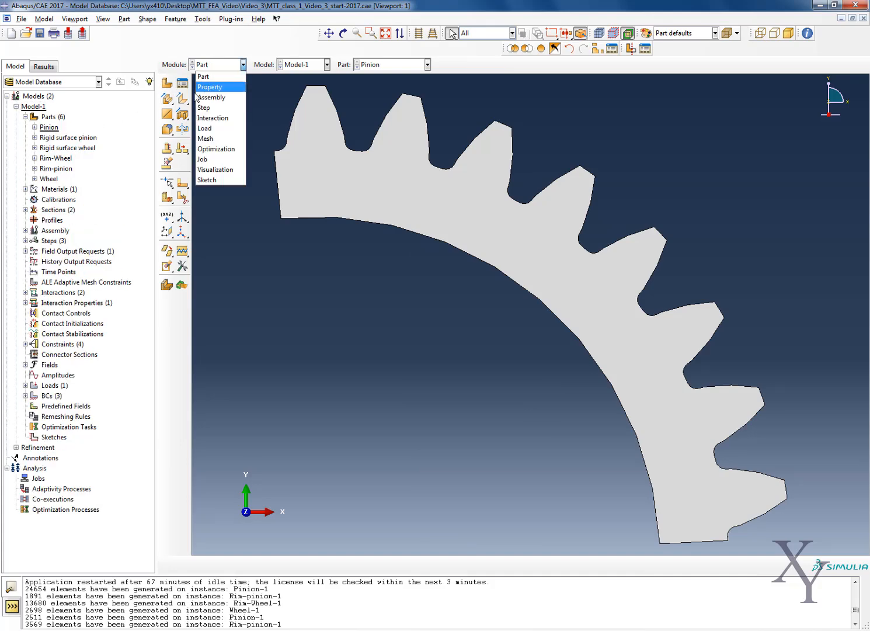
pyautogui.click(24, 115)
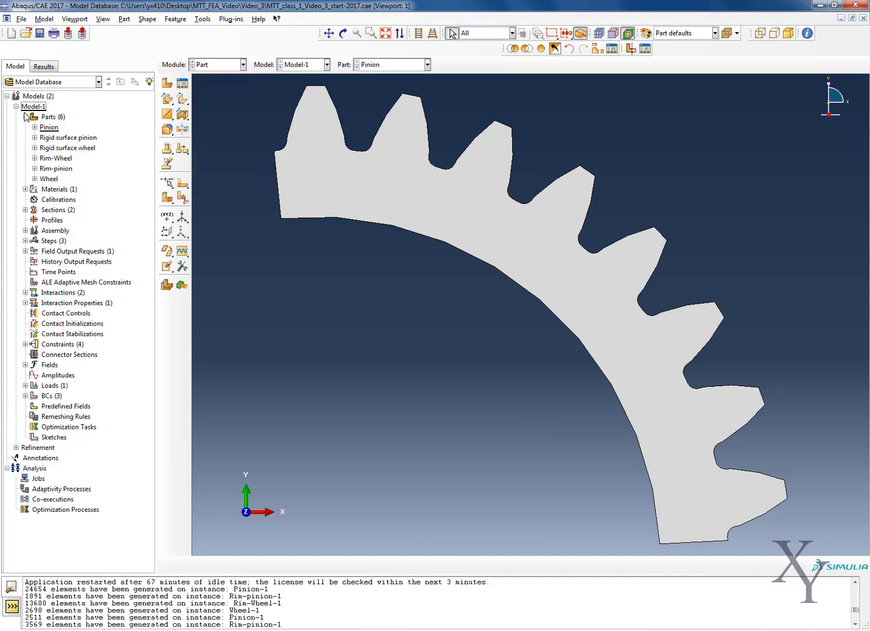
pyautogui.click(25, 116)
pyautogui.click(26, 127)
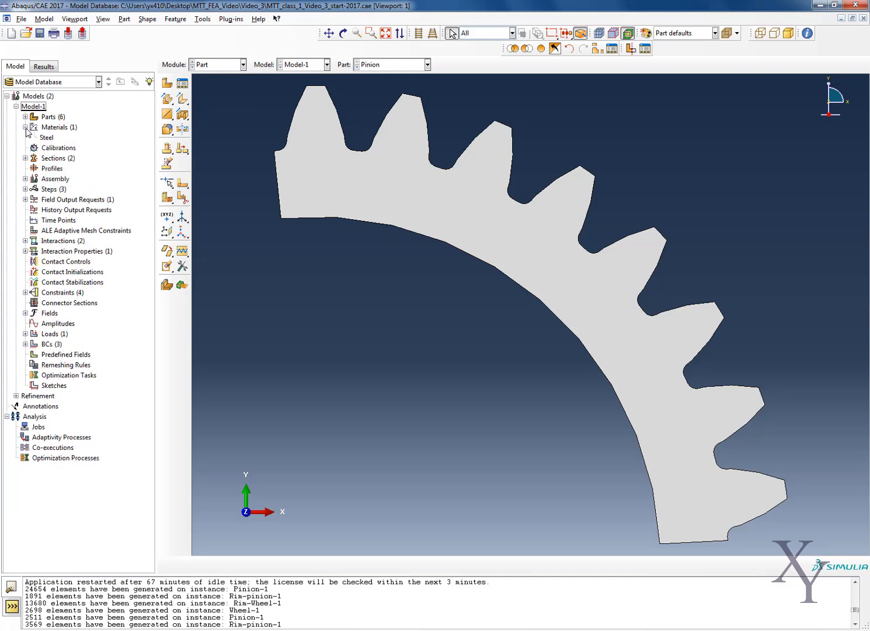
pyautogui.click(26, 127)
pyautogui.click(25, 148)
pyautogui.click(25, 148)
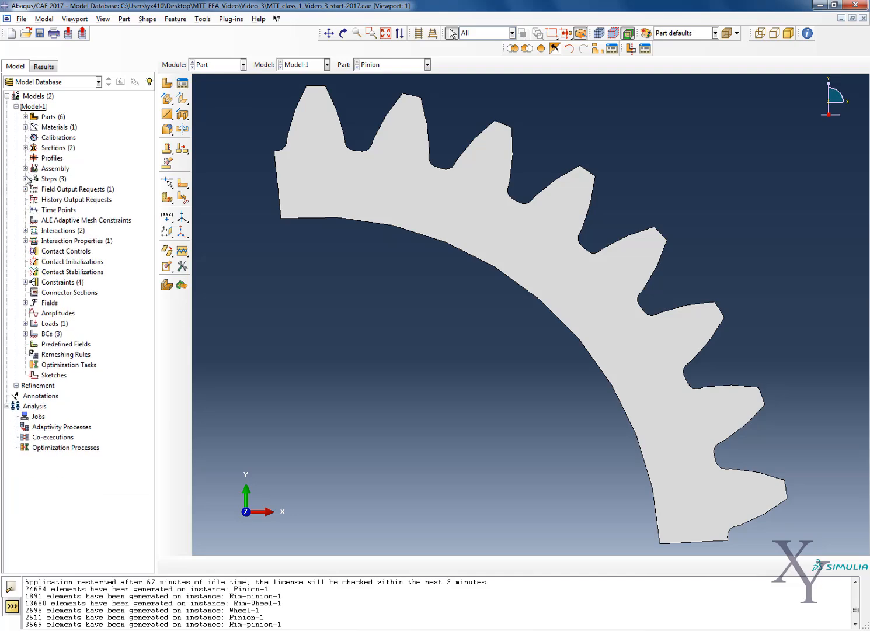
pyautogui.click(25, 169)
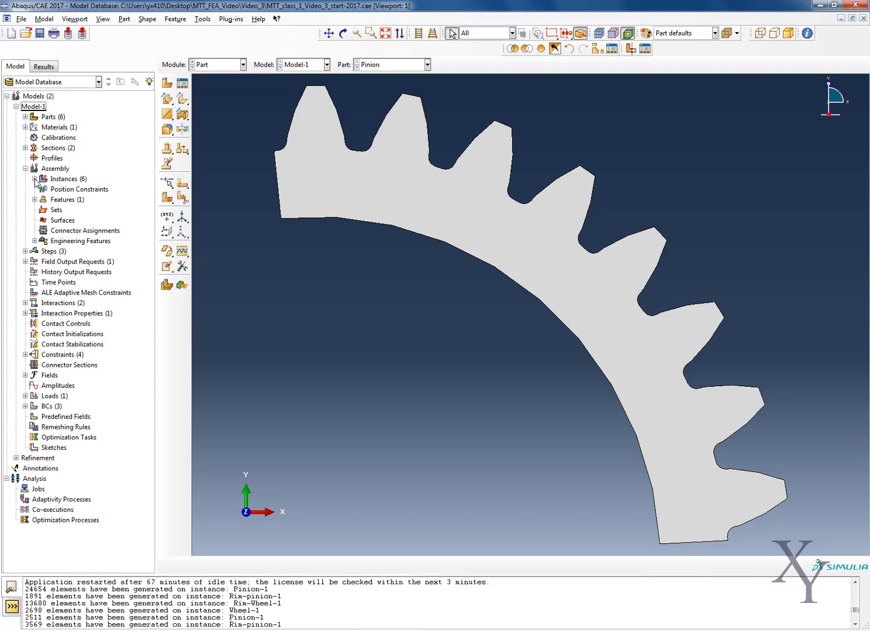
pyautogui.click(35, 179)
pyautogui.click(35, 178)
pyautogui.click(26, 168)
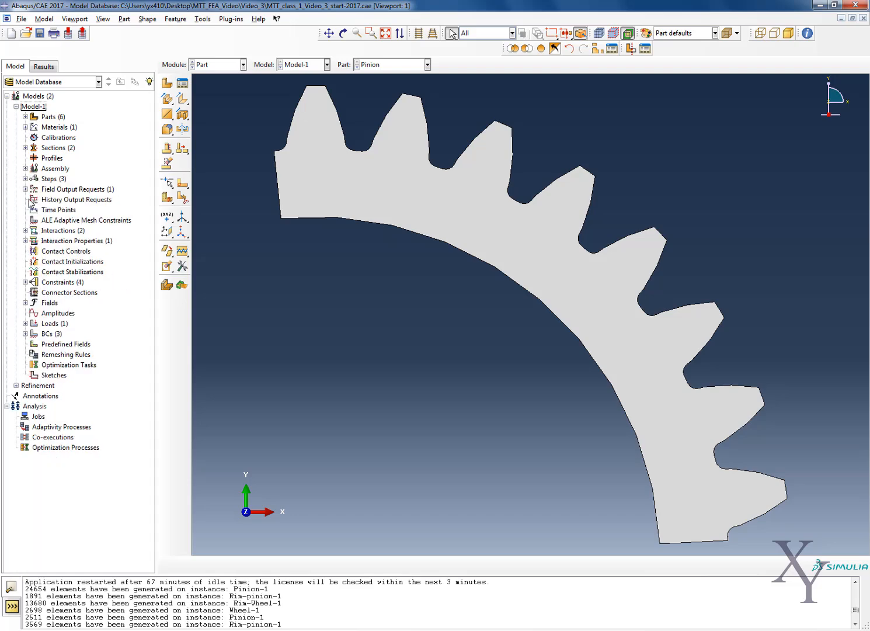
# Review Model-1's interactions, Frictionless contact property, boundary conditions and loads without creating a new load.
pyautogui.click(24, 231)
pyautogui.click(24, 231)
pyautogui.click(25, 240)
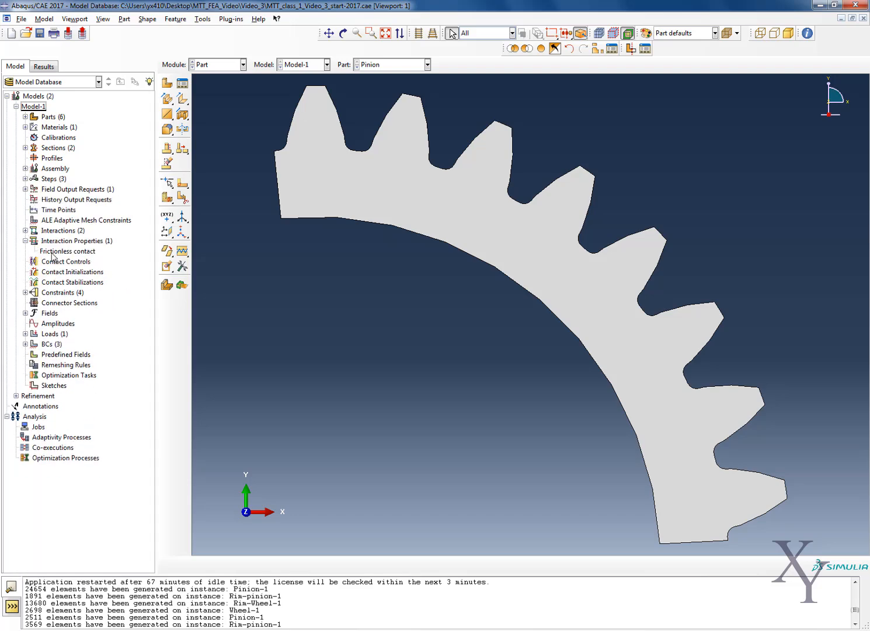
pyautogui.doubleClick(52, 254)
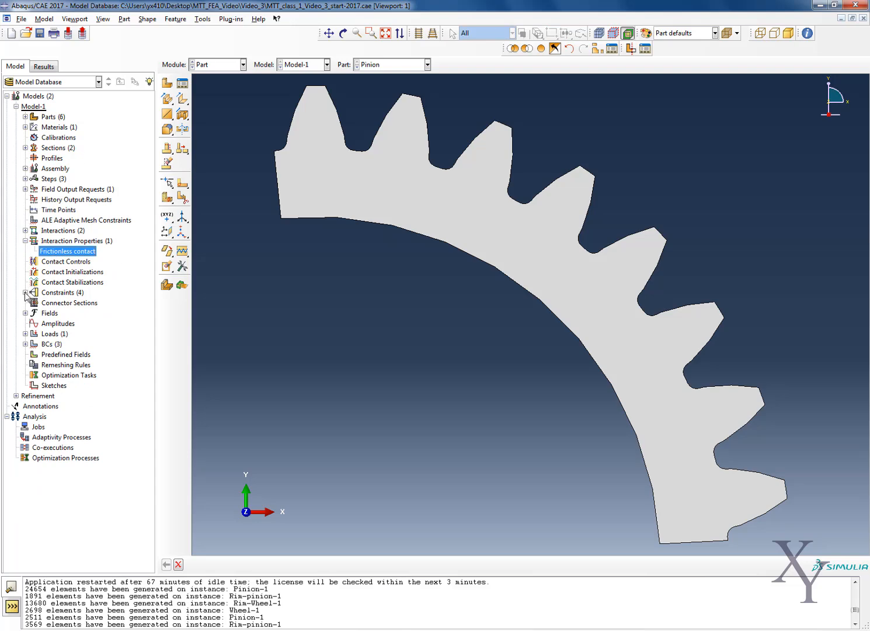
pyautogui.click(25, 344)
pyautogui.doubleClick(45, 344)
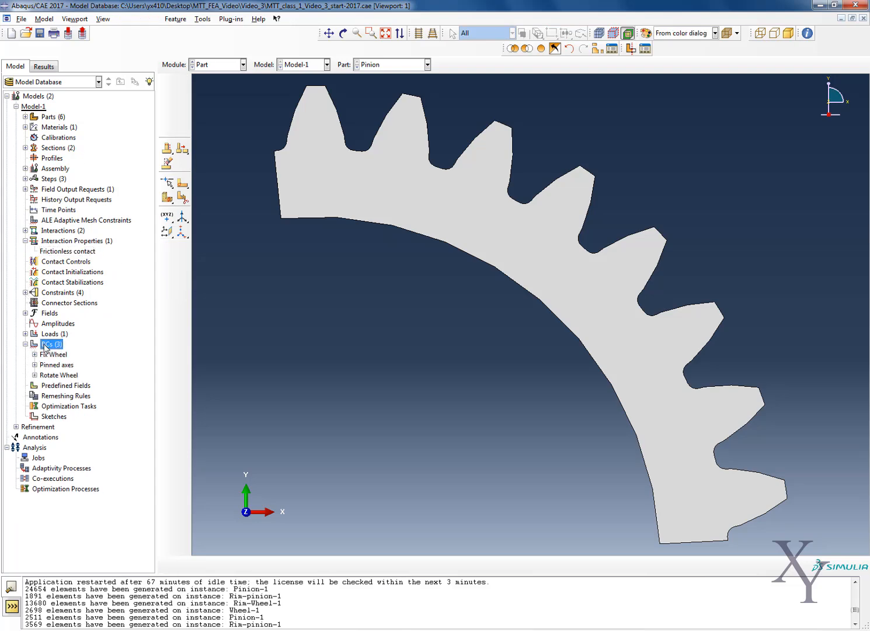
pyautogui.click(194, 221)
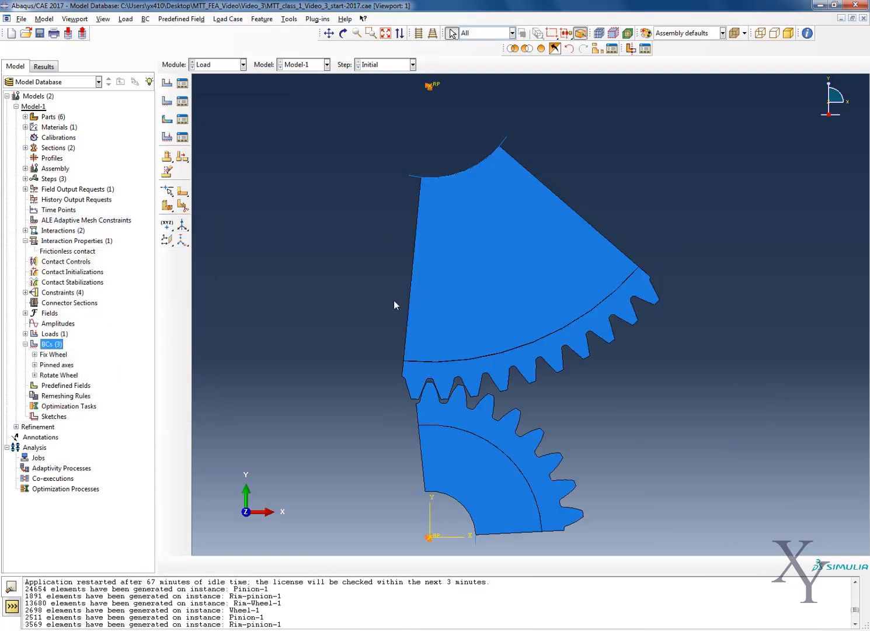
pyautogui.doubleClick(54, 334)
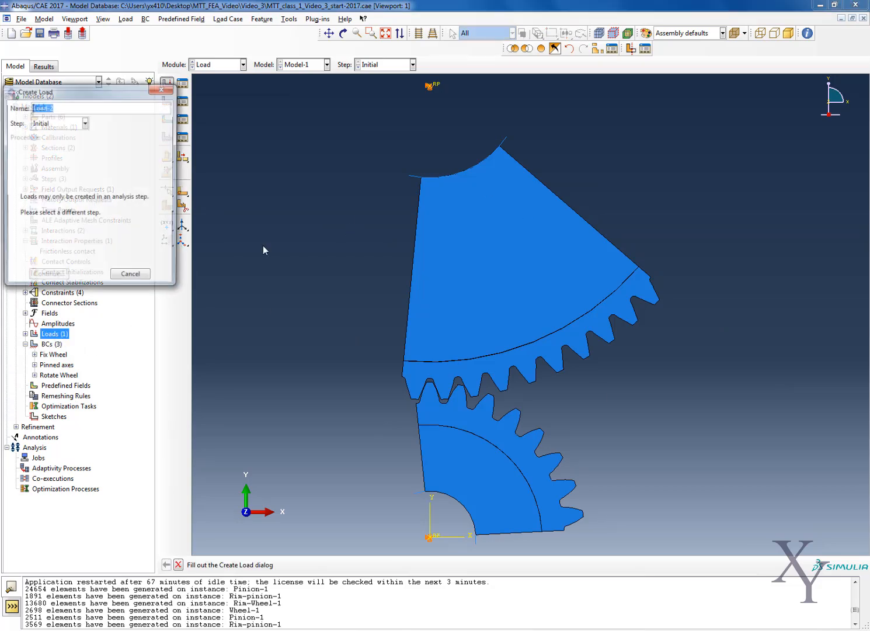
pyautogui.click(163, 88)
# In the Mesh module, assign Tri element shape with the Free technique and mapped meshing where appropriate to all wheel and pinion regions.
pyautogui.click(217, 63)
pyautogui.click(213, 141)
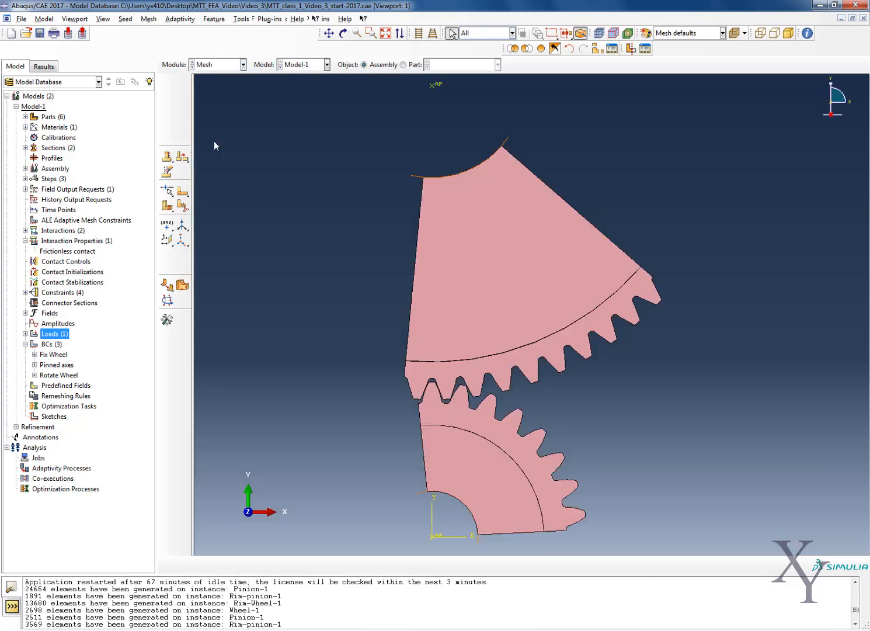
pyautogui.click(148, 19)
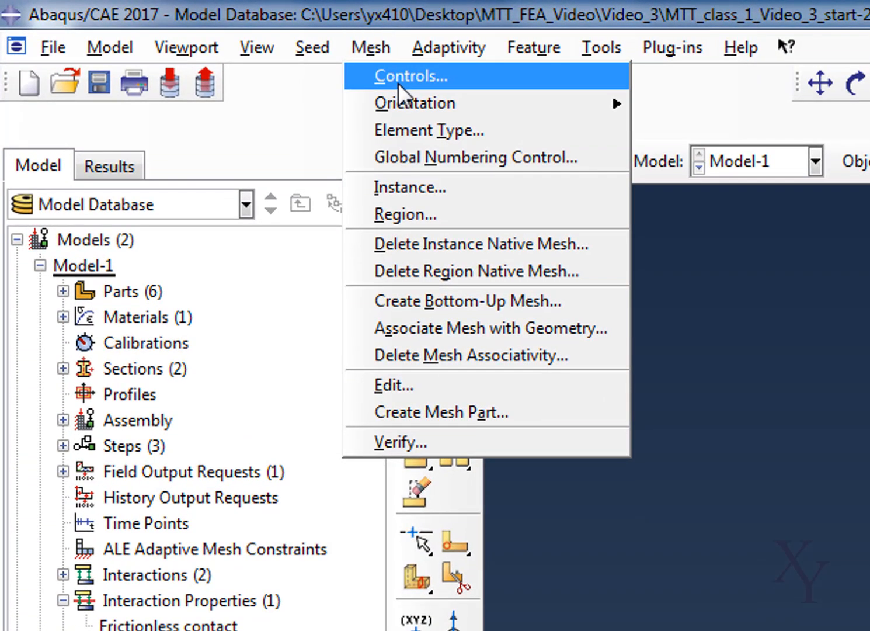
pyautogui.click(398, 83)
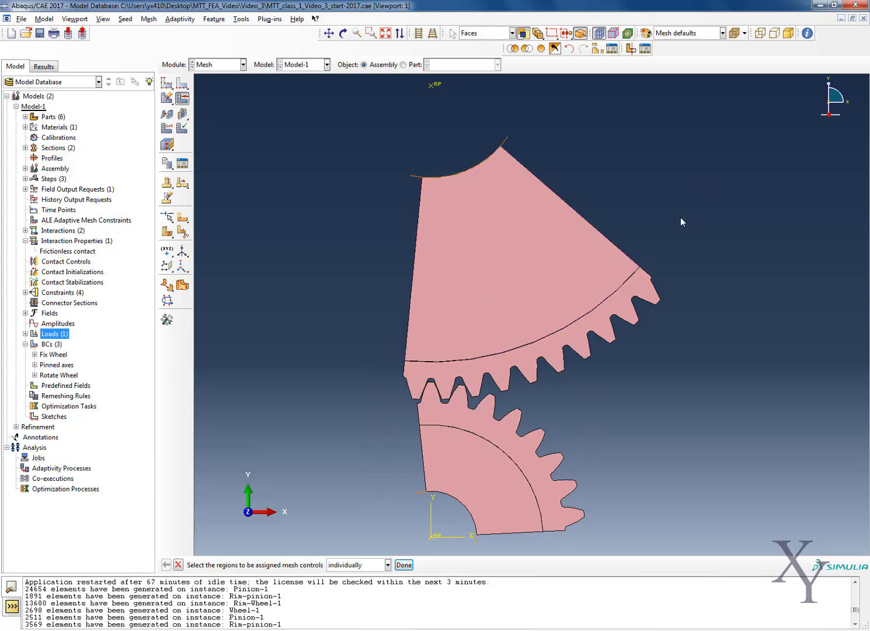
pyautogui.moveTo(698, 162); pyautogui.dragTo(696, 159)
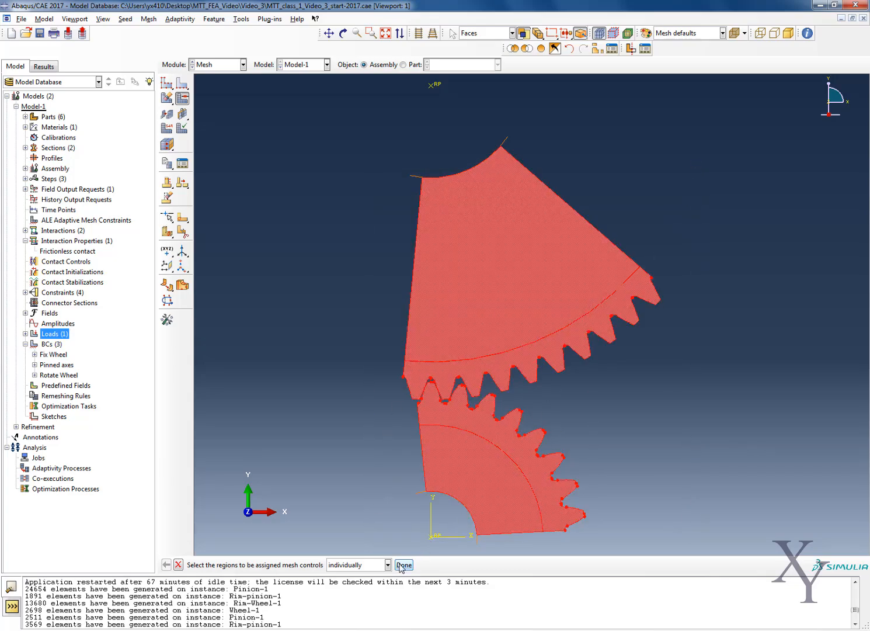
pyautogui.click(404, 564)
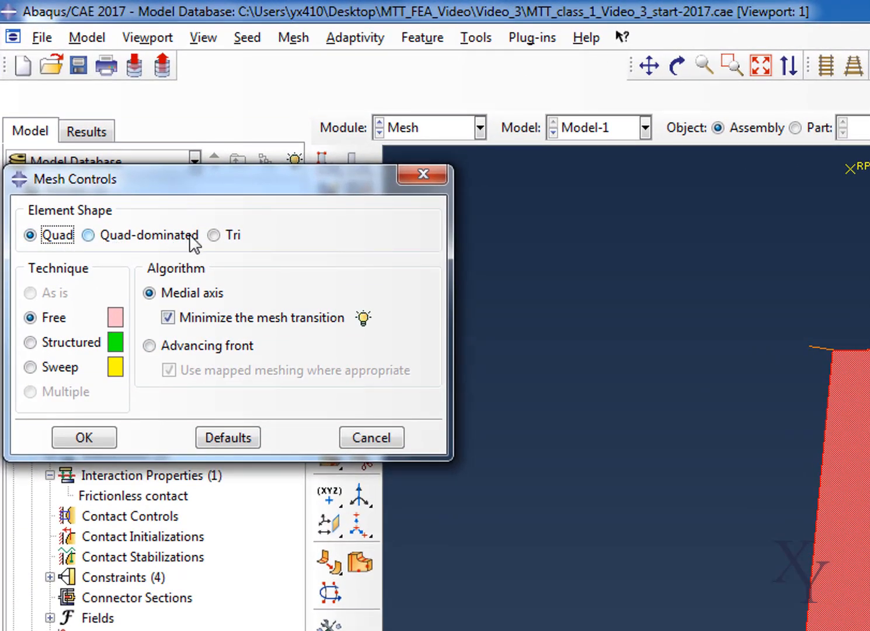
pyautogui.click(213, 235)
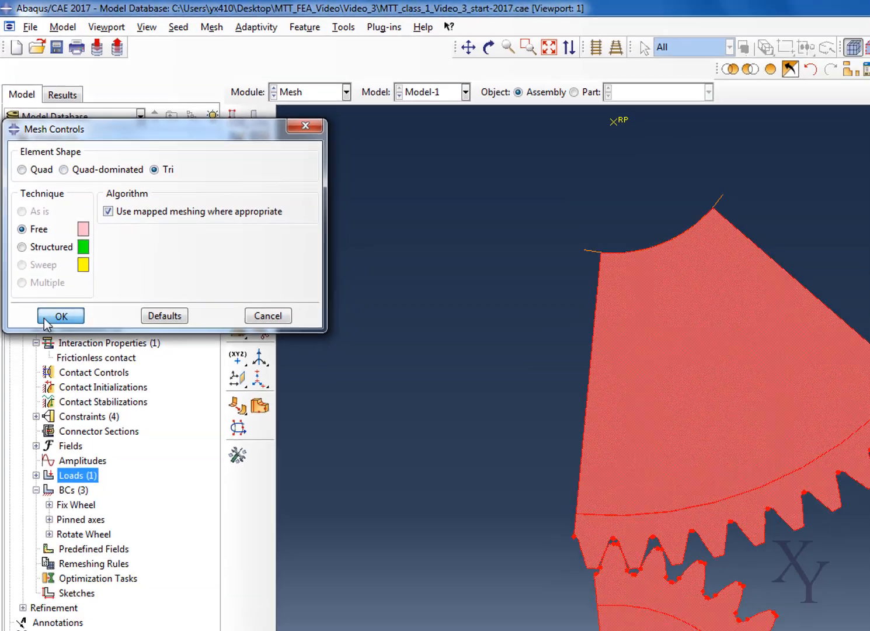
pyautogui.click(88, 438)
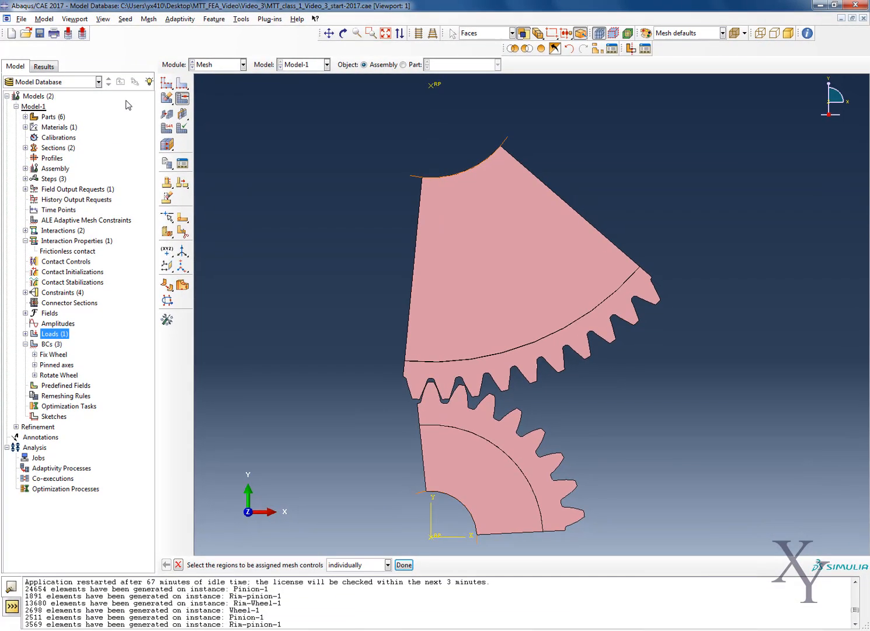
# Assign Standard linear plane strain triangular elements with hybrid formulation to the four wheel, pinion and rim regions.
pyautogui.click(148, 19)
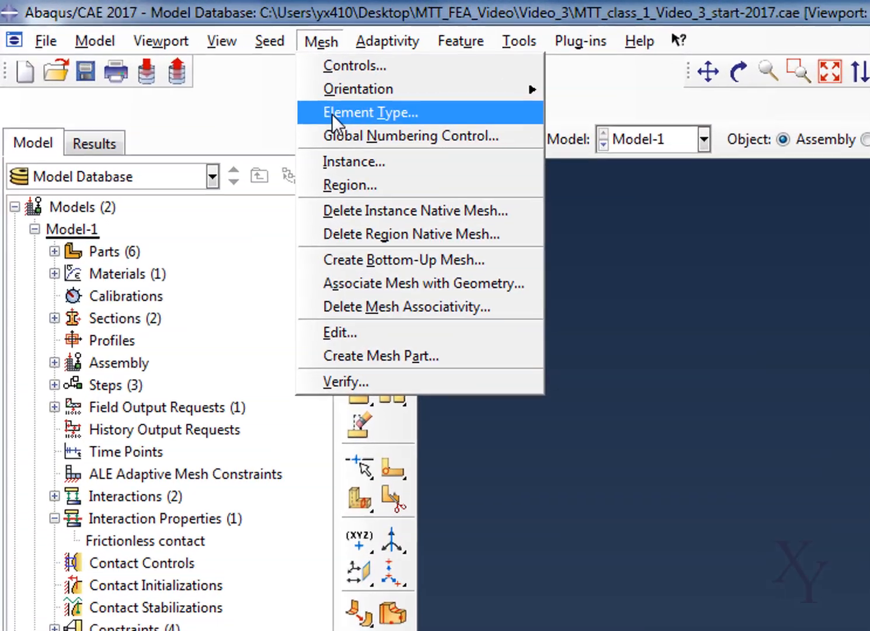
pyautogui.click(342, 116)
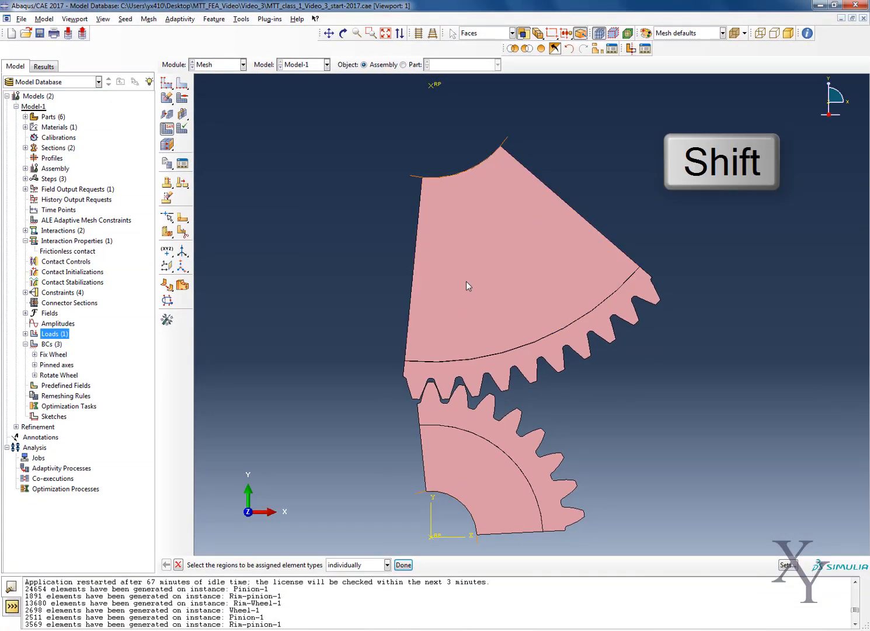
pyautogui.keyDown('shift'); pyautogui.click(486, 299); pyautogui.keyUp('shift')
pyautogui.keyDown('shift'); pyautogui.click(469, 379); pyautogui.keyUp('shift')
pyautogui.keyDown('shift'); pyautogui.click(468, 412); pyautogui.keyUp('shift')
pyautogui.keyDown('shift'); pyautogui.click(466, 475); pyautogui.keyUp('shift')
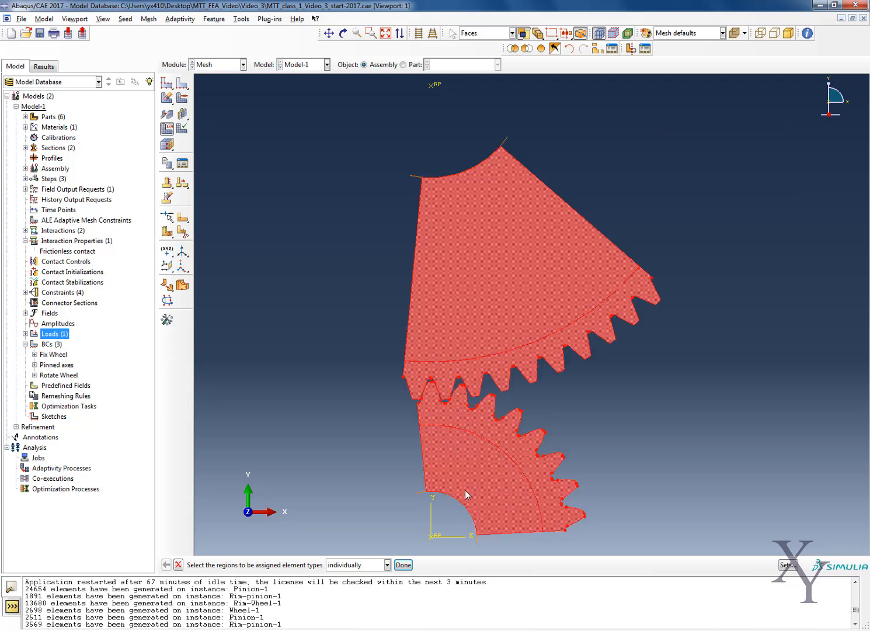
pyautogui.click(404, 565)
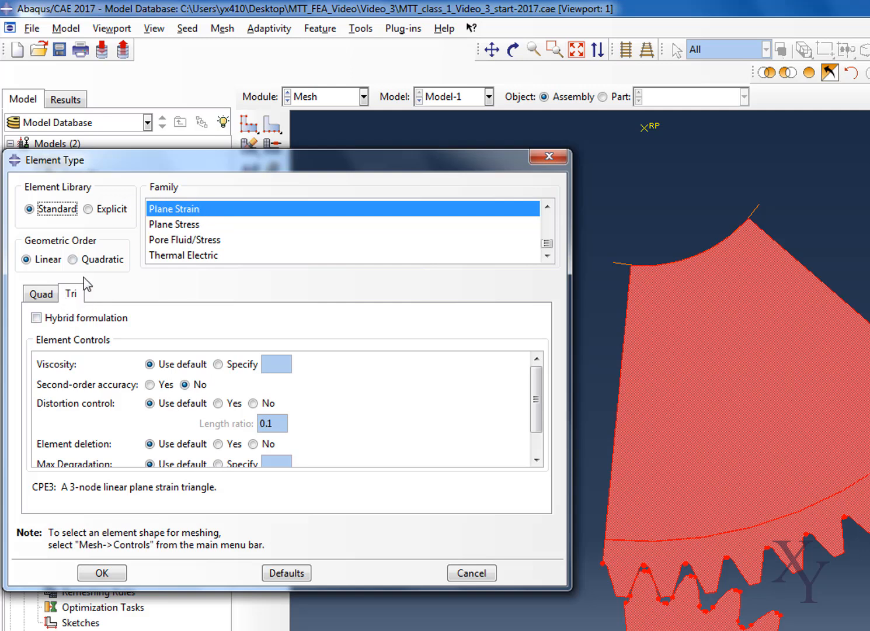
pyautogui.click(56, 319)
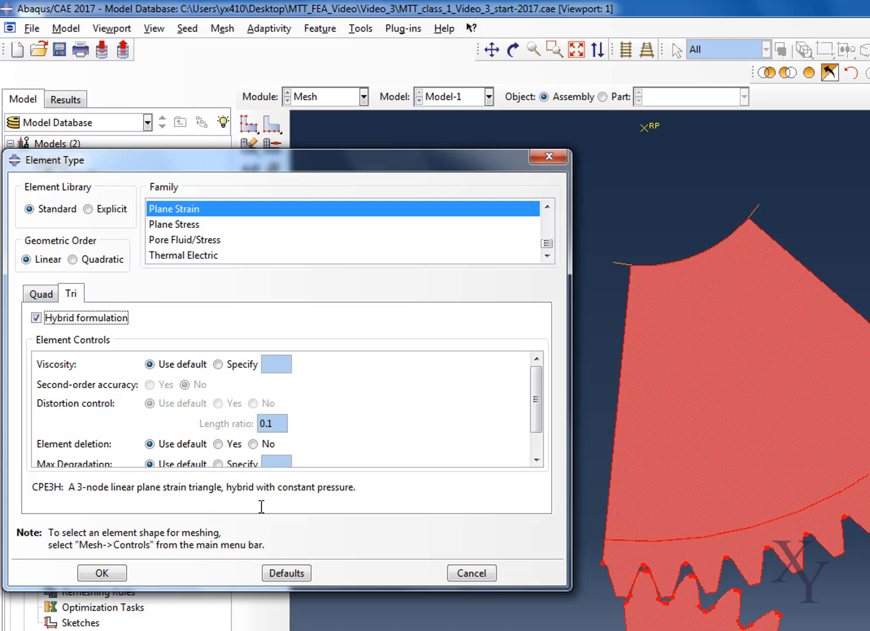
pyautogui.click(114, 574)
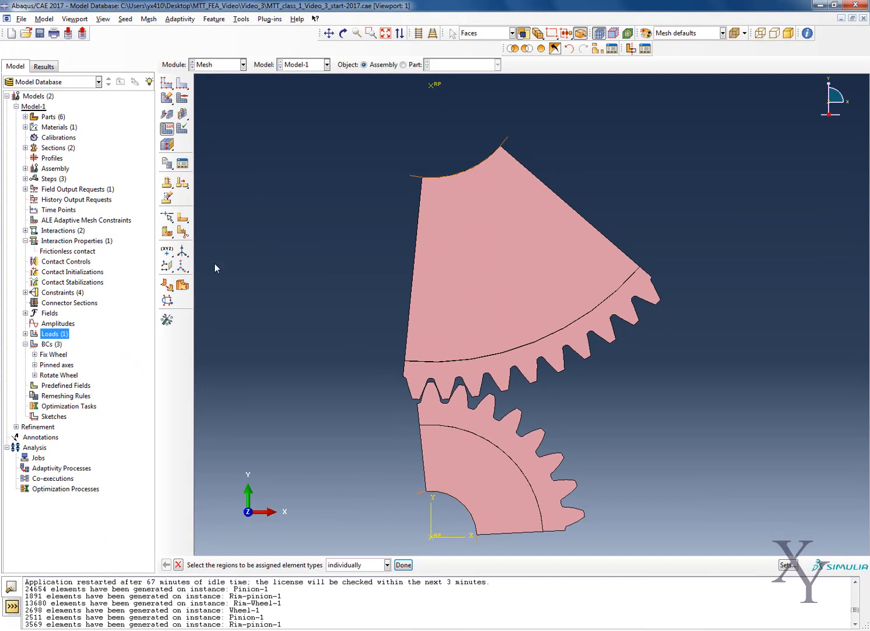
# Seed all seedable edges of the gear assembly by size with an approximate element size of 1 and no bias.
pyautogui.click(184, 86)
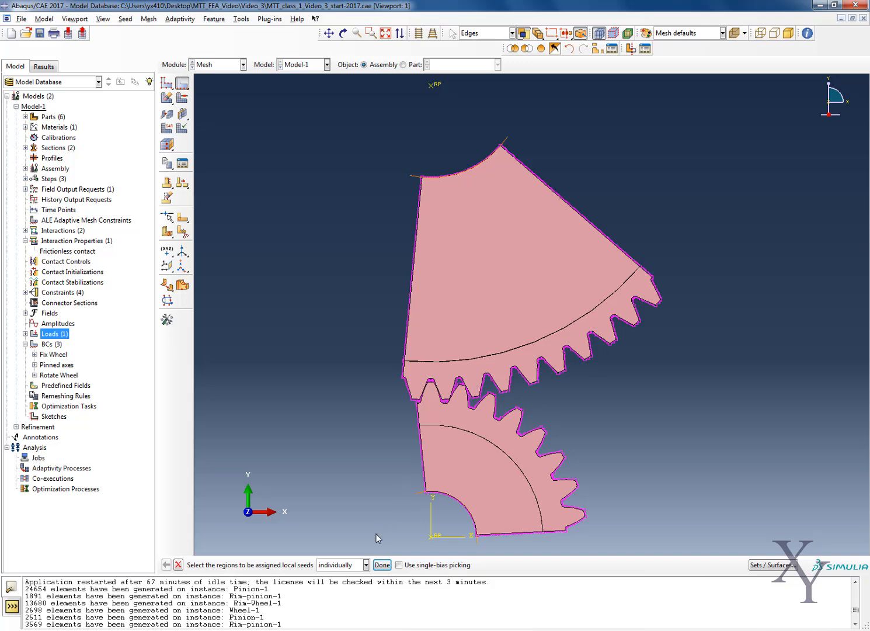
pyautogui.moveTo(377, 538); pyautogui.dragTo(690, 170)
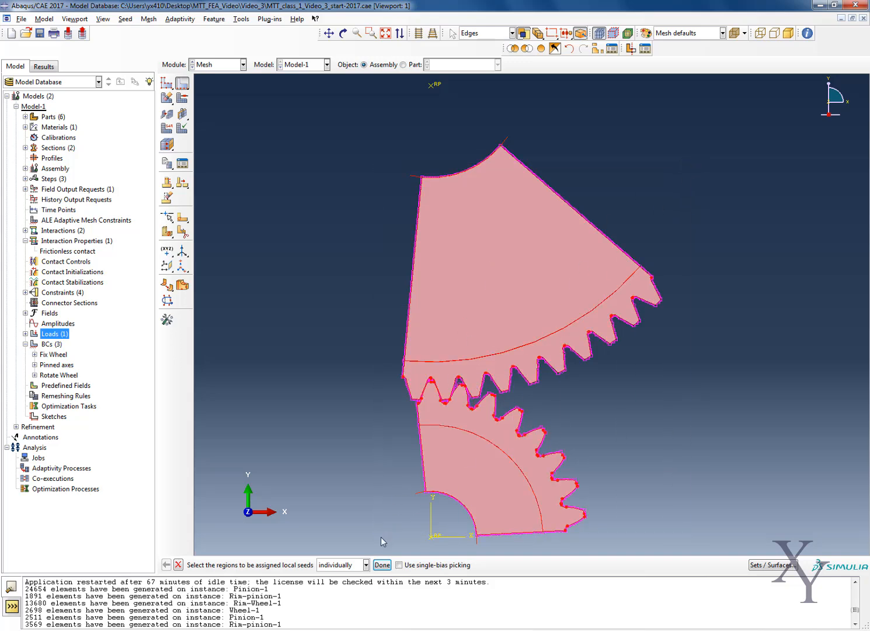
pyautogui.click(382, 564)
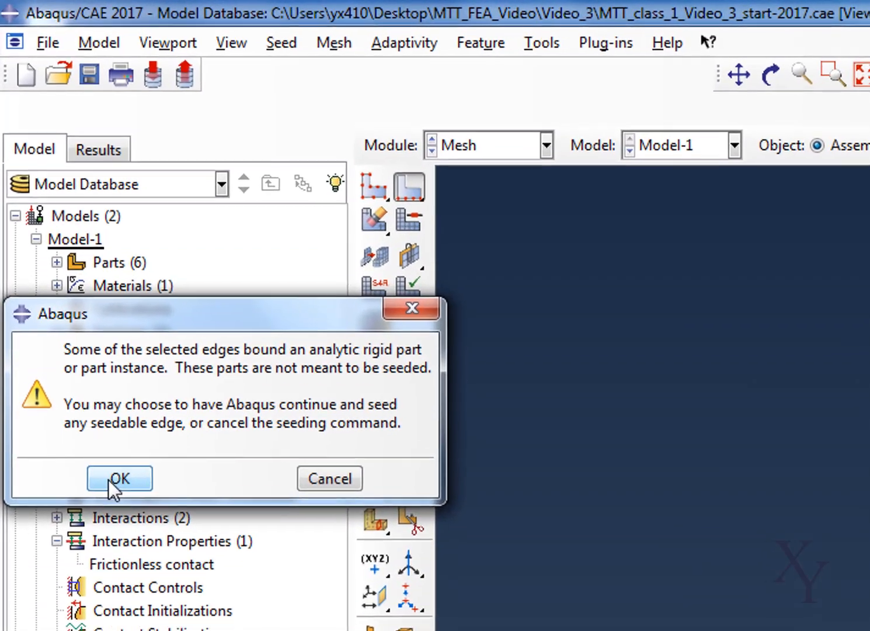
pyautogui.click(54, 218)
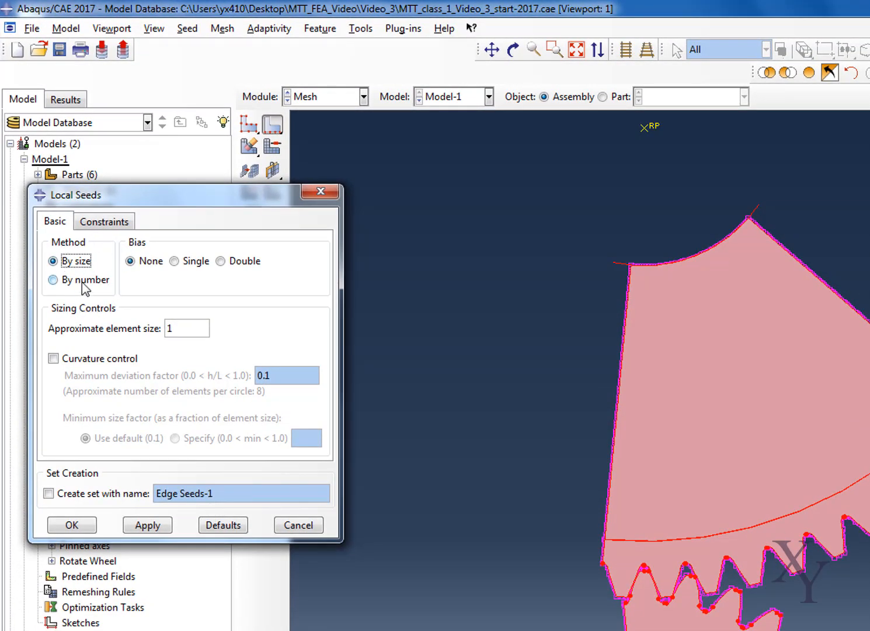
pyautogui.click(171, 328)
pyautogui.click(81, 525)
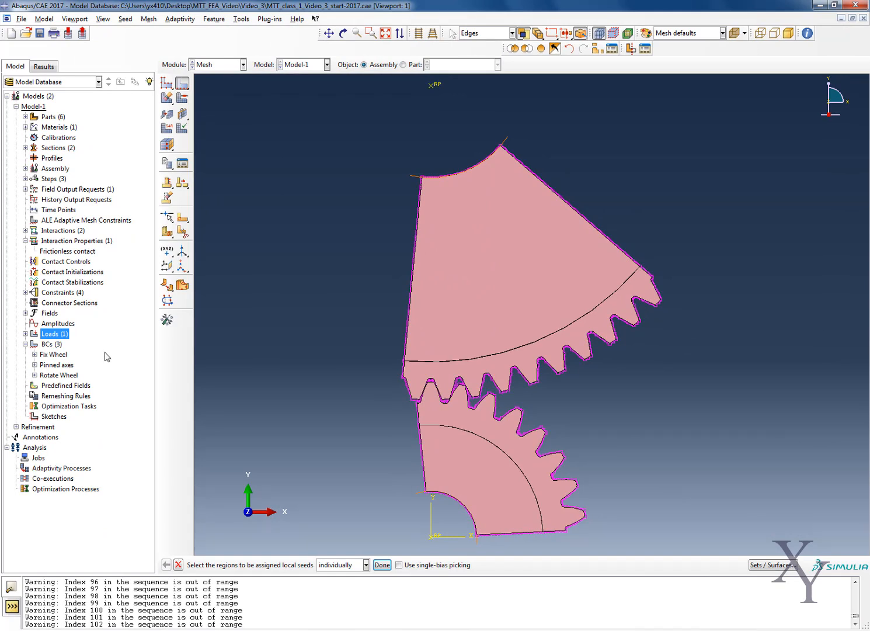
# Mesh the wheel, pinion and both rim part instances of the gear assembly.
pyautogui.click(167, 98)
pyautogui.click(184, 104)
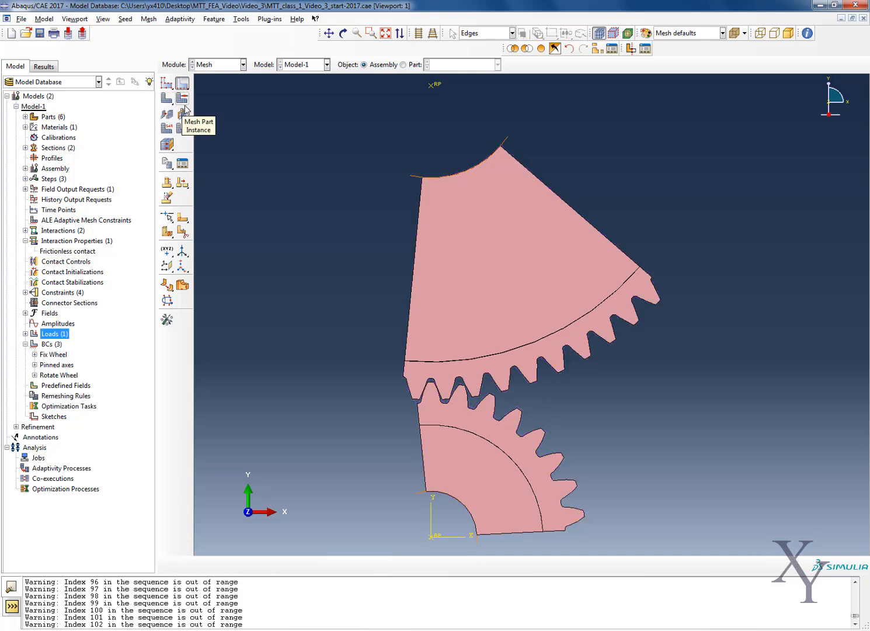
pyautogui.click(442, 378)
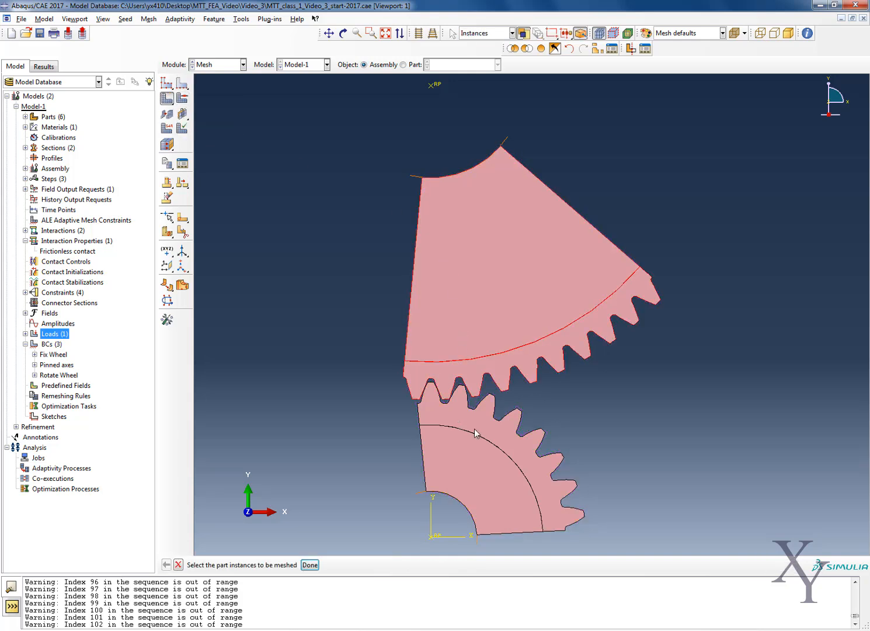
pyautogui.keyDown('shift'); pyautogui.click(475, 442); pyautogui.keyUp('shift')
pyautogui.click(311, 565)
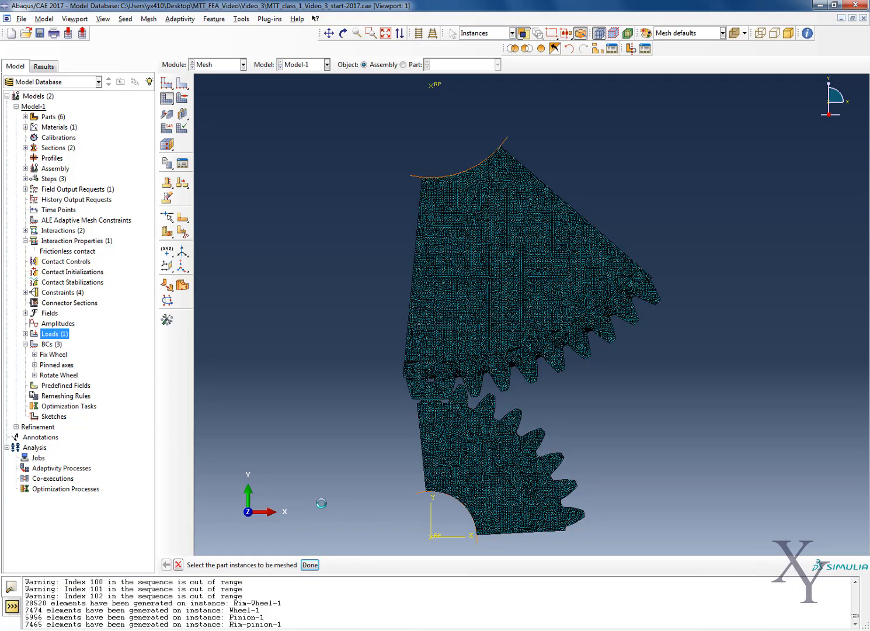
# Examine the generated element counts for each instance and inspect the meshed gear assembly.
pyautogui.moveTo(28, 603); pyautogui.dragTo(298, 622)
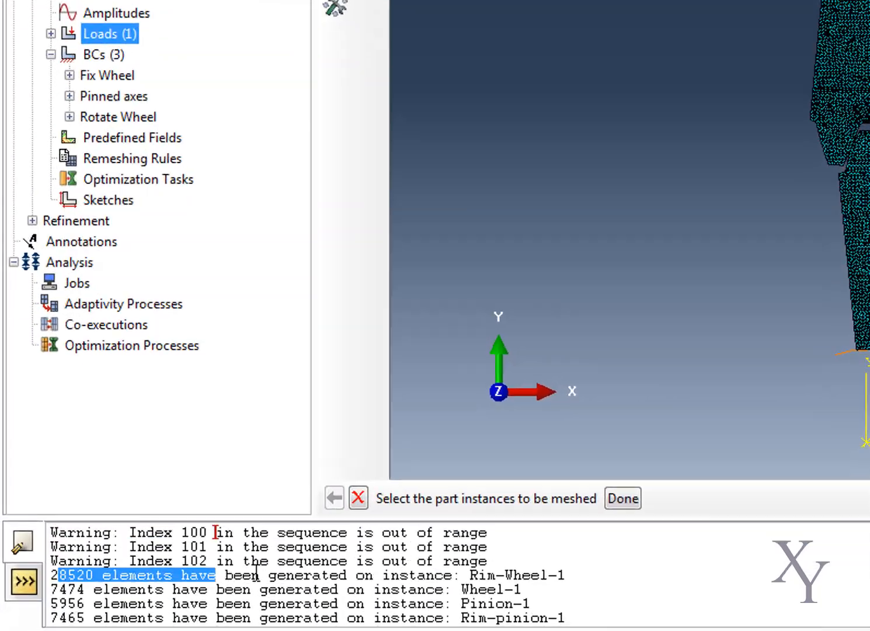
pyautogui.scroll(5, 839, 106)
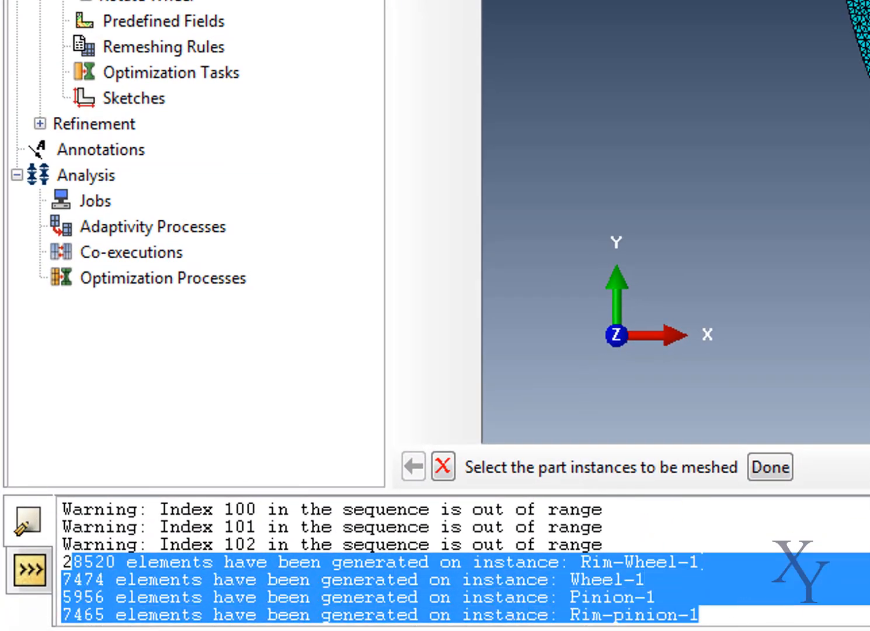
pyautogui.scroll(-5, 837, 107)
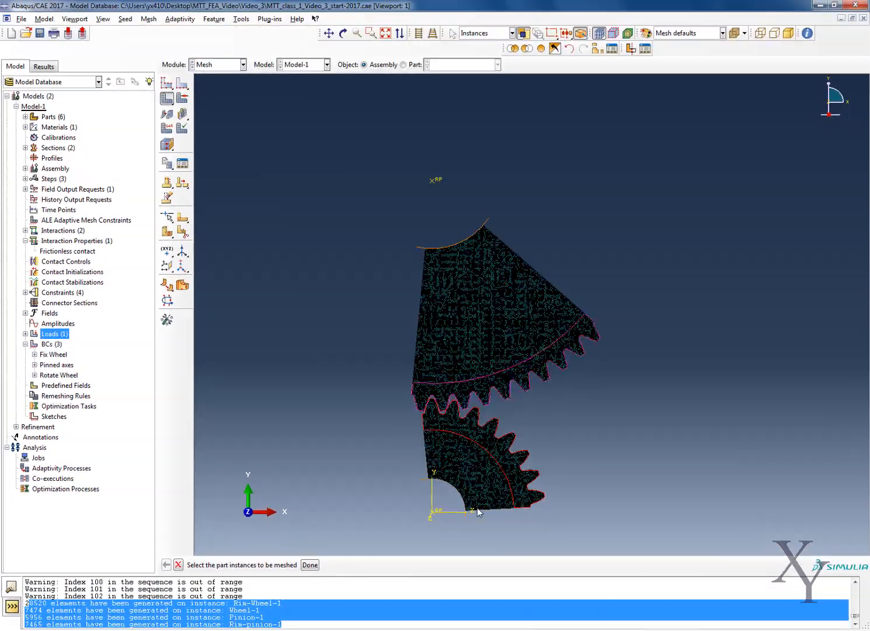
# Delete the existing meshes of the wheel, pinion and both rim part instances.
pyautogui.scroll(5, 577, 481)
pyautogui.scroll(-5, 448, 383)
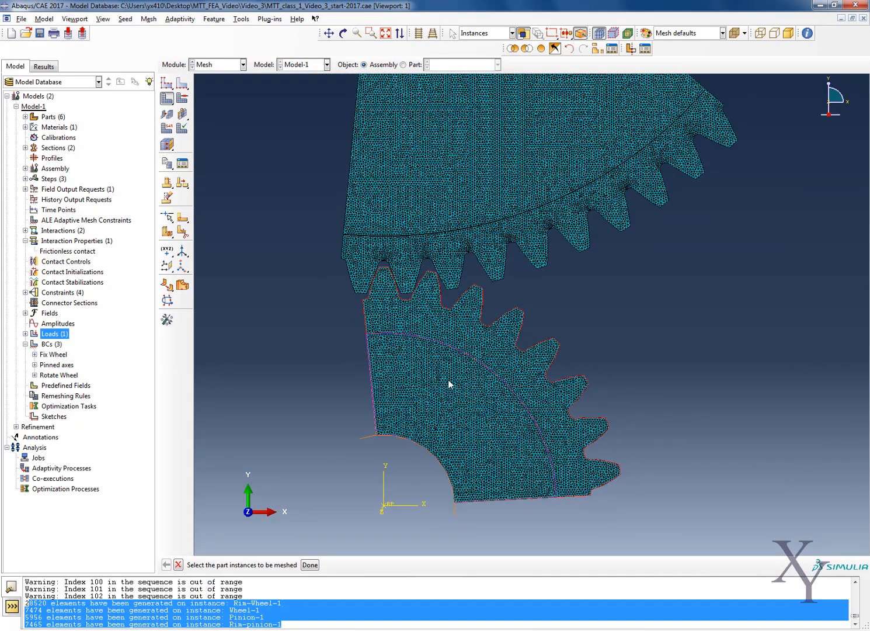
pyautogui.scroll(3, 427, 260)
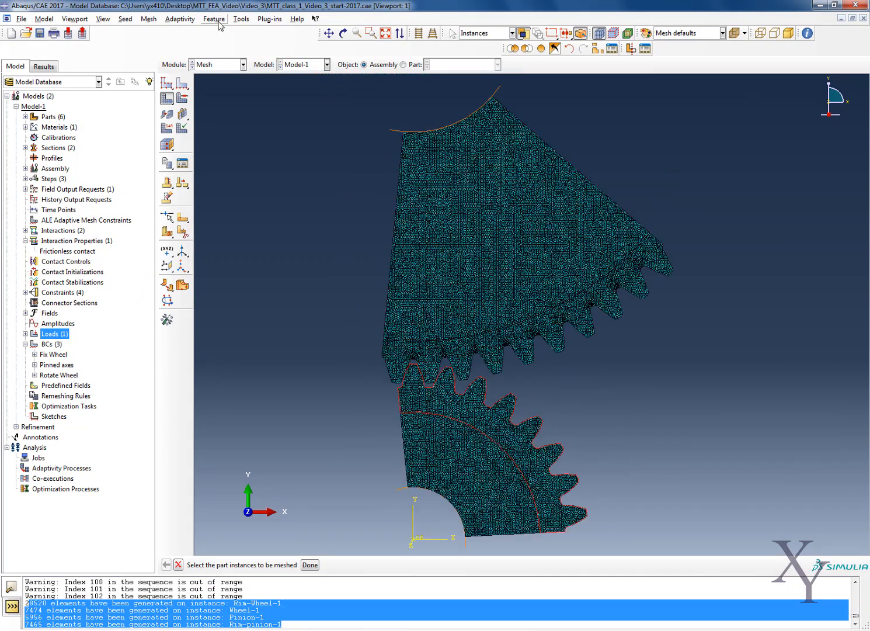
pyautogui.click(149, 18)
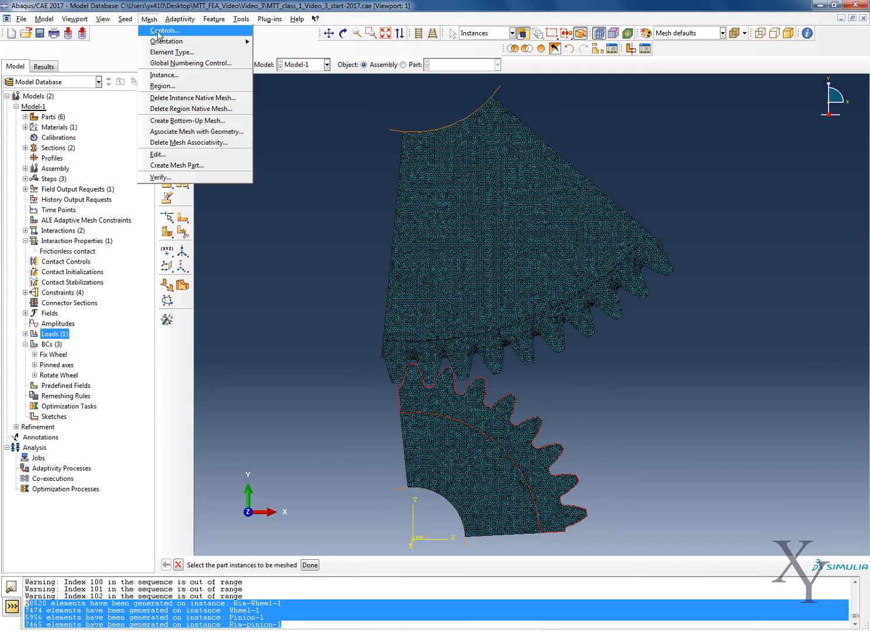
pyautogui.click(180, 2)
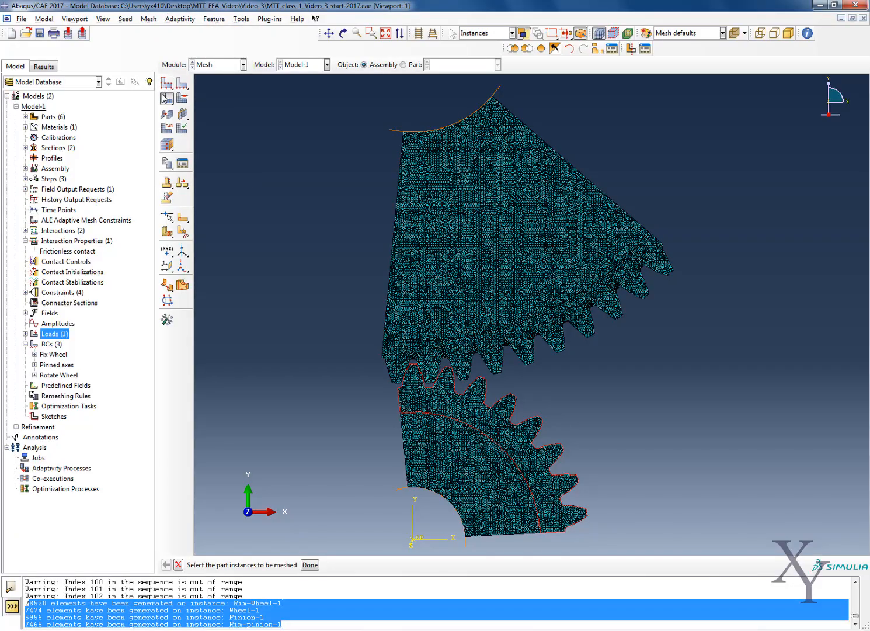
pyautogui.moveTo(164, 95); pyautogui.dragTo(225, 100)
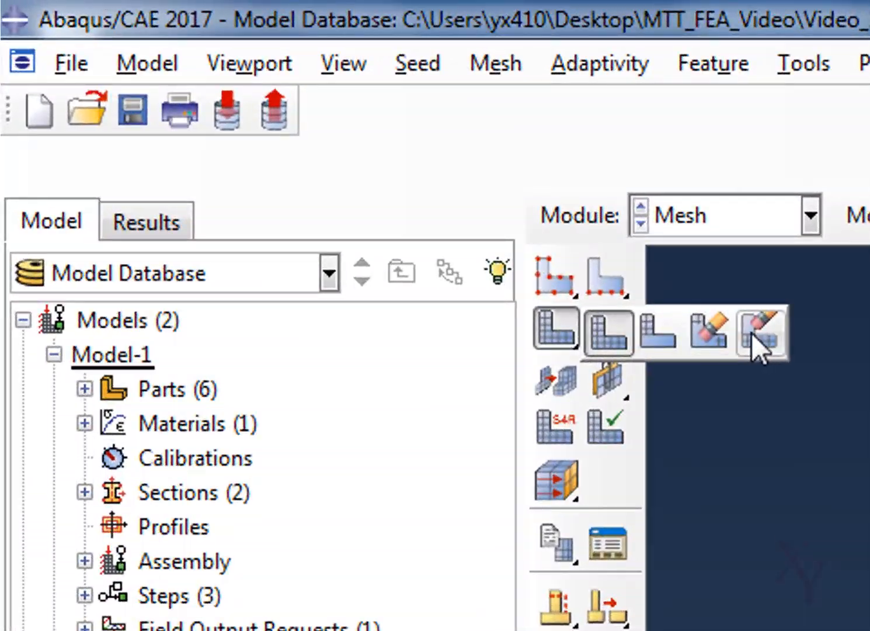
pyautogui.moveTo(752, 333); pyautogui.dragTo(720, 330)
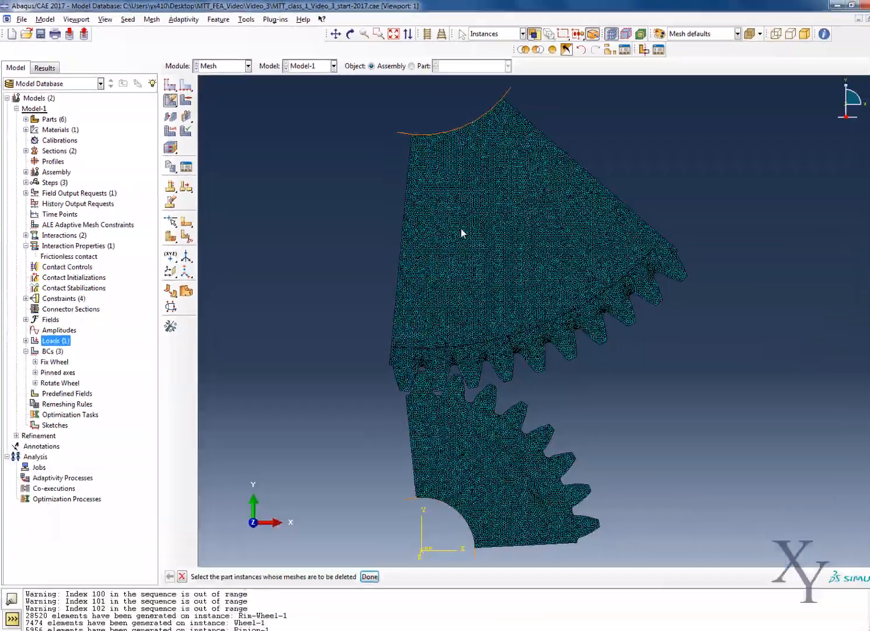
pyautogui.click(461, 230)
pyautogui.keyDown('shift'); pyautogui.click(440, 358); pyautogui.keyUp('shift')
pyautogui.keyDown('shift'); pyautogui.click(459, 434); pyautogui.keyUp('shift')
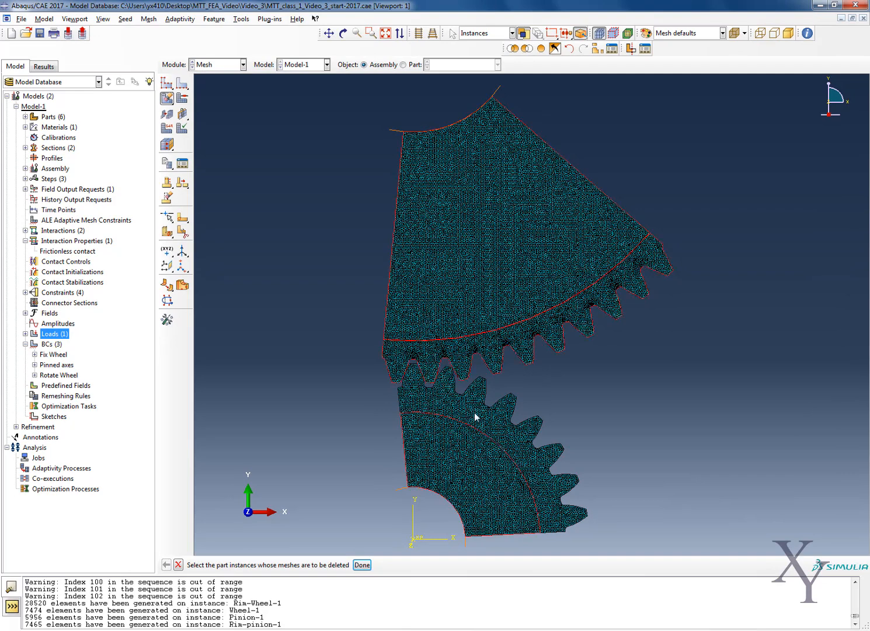
pyautogui.keyDown('shift'); pyautogui.click(474, 412); pyautogui.keyUp('shift')
pyautogui.click(362, 566)
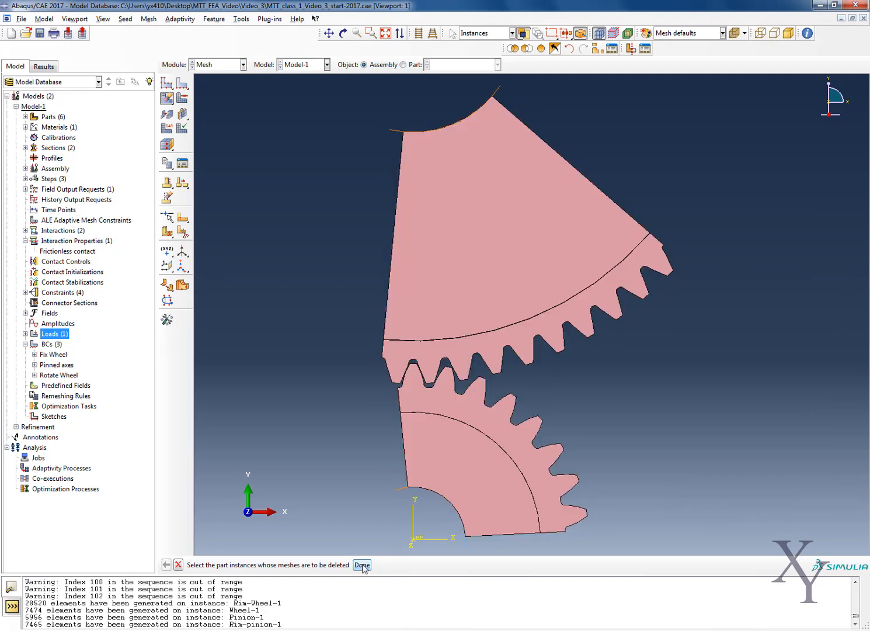
# Set the mesh controls of the four wheel, pinion and rim regions to Quad element shape with the Free technique.
pyautogui.click(148, 19)
pyautogui.click(167, 31)
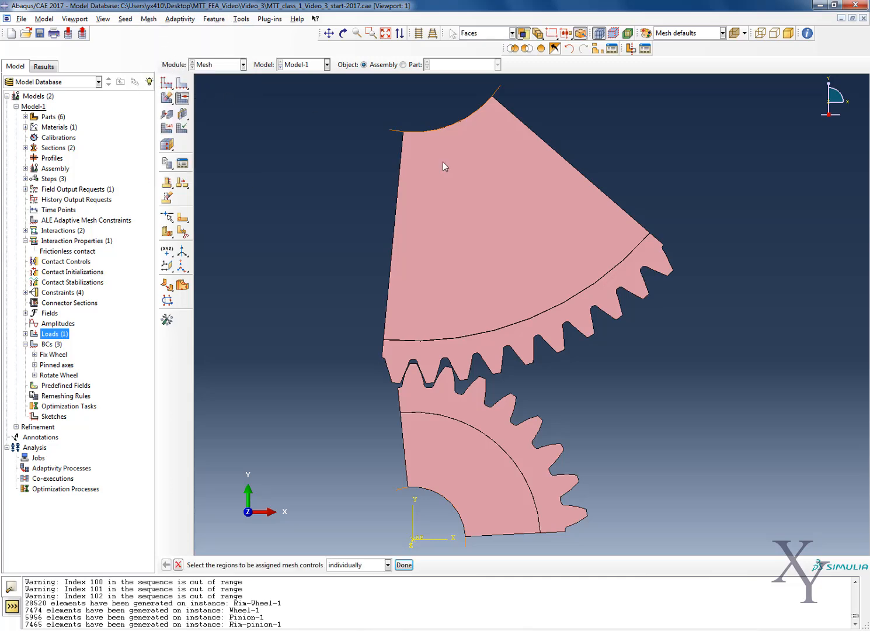
pyautogui.moveTo(487, 396); pyautogui.dragTo(731, 124)
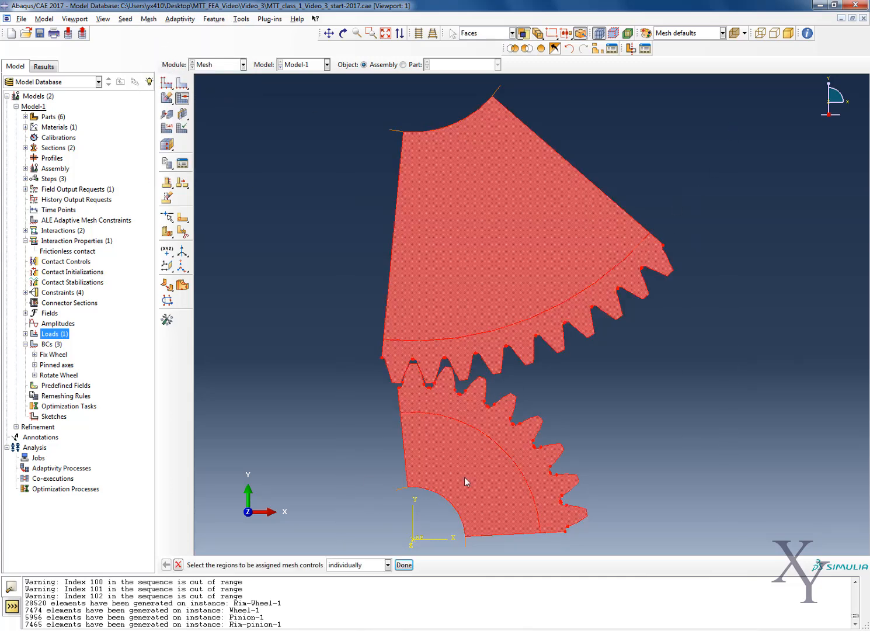
pyautogui.click(405, 565)
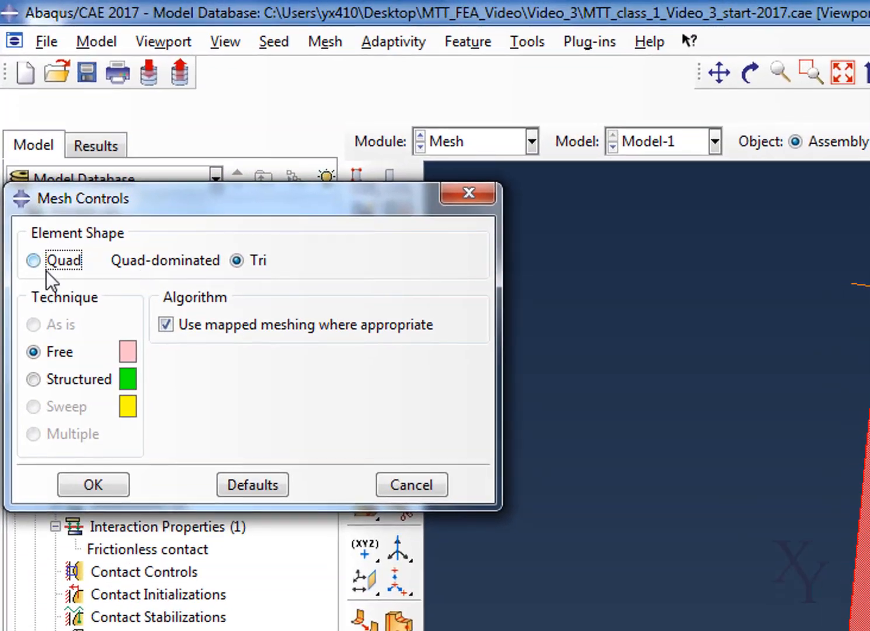
pyautogui.click(36, 168)
pyautogui.click(106, 483)
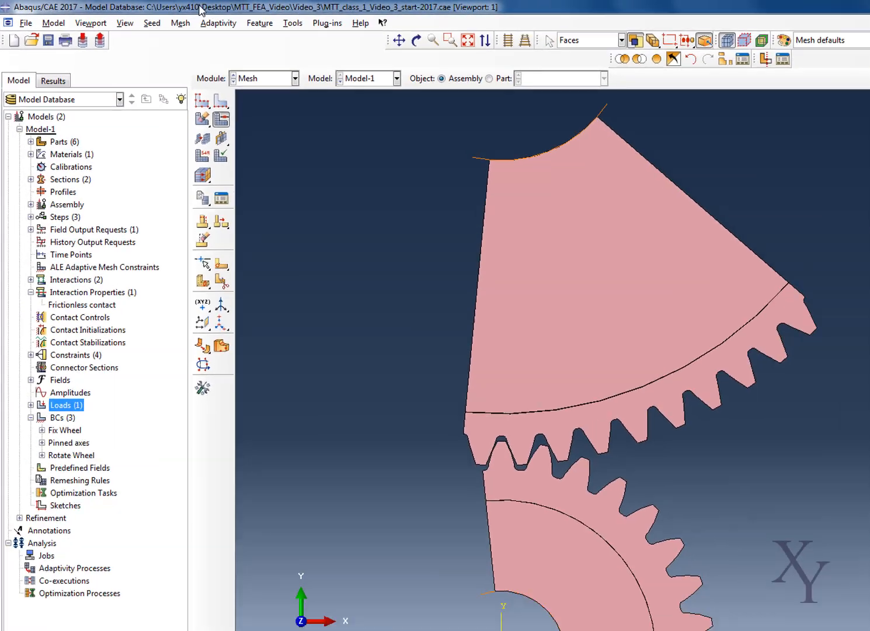
# Assign Standard linear plane strain quadrilateral elements with reduced integration and no hybrid formulation to the four gear regions.
pyautogui.click(320, 44)
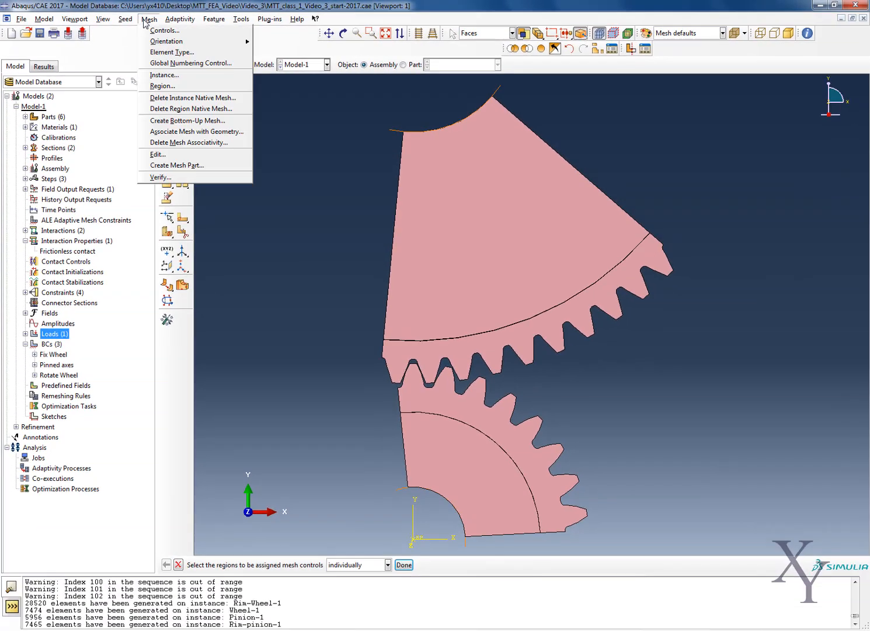
pyautogui.click(151, 53)
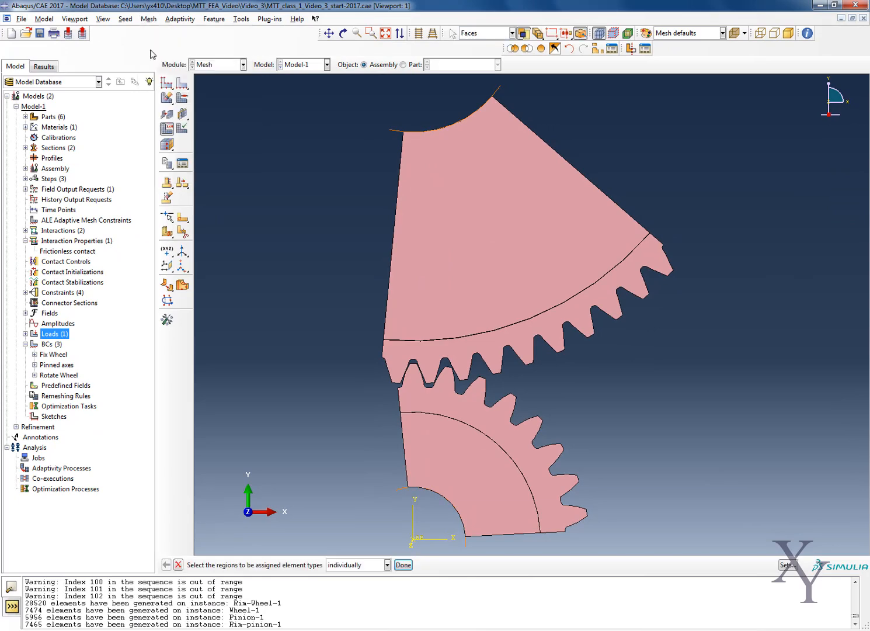
pyautogui.click(428, 284)
pyautogui.keyDown('shift'); pyautogui.click(434, 373); pyautogui.keyUp('shift')
pyautogui.keyDown('shift'); pyautogui.click(445, 409); pyautogui.keyUp('shift')
pyautogui.keyDown('shift'); pyautogui.click(443, 493); pyautogui.keyUp('shift')
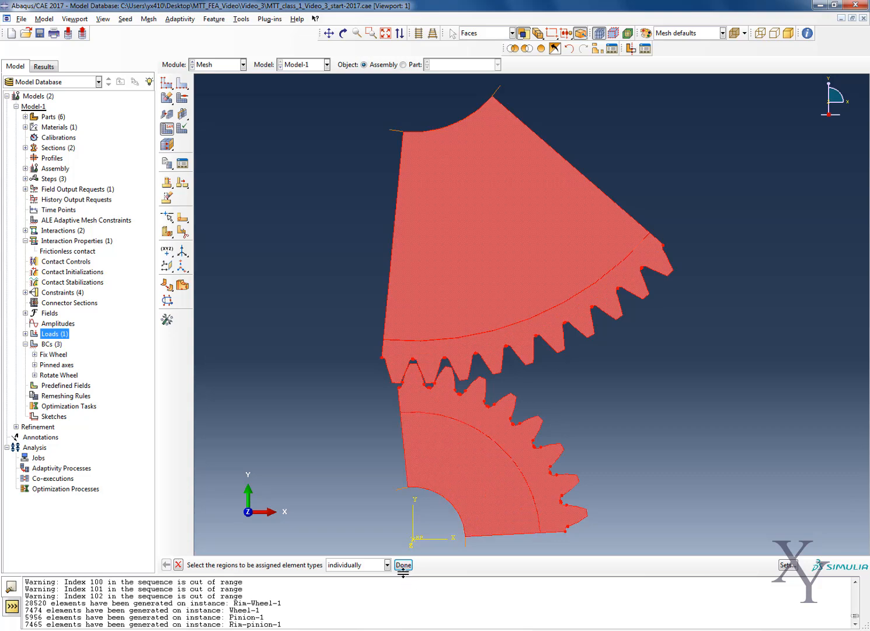
pyautogui.click(404, 566)
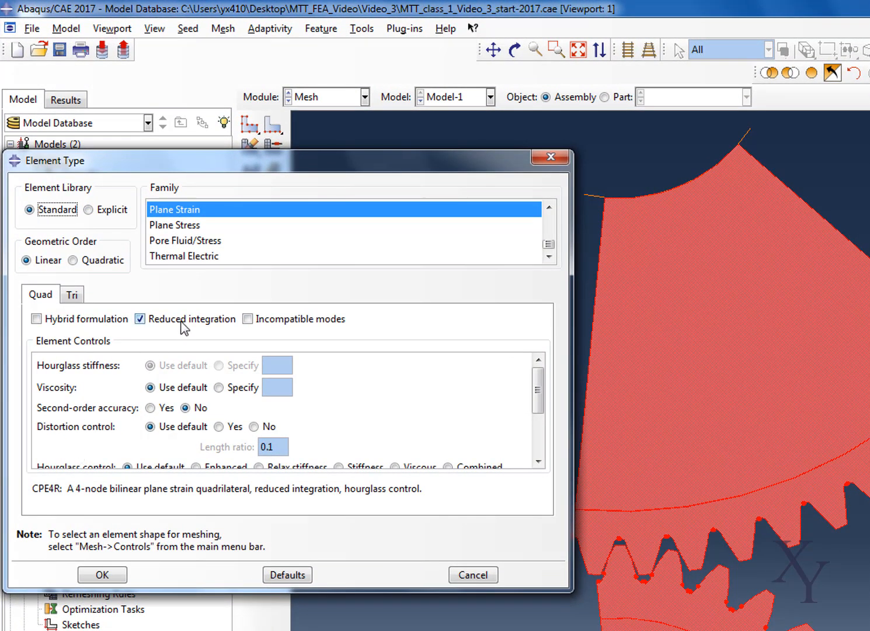
pyautogui.click(87, 318)
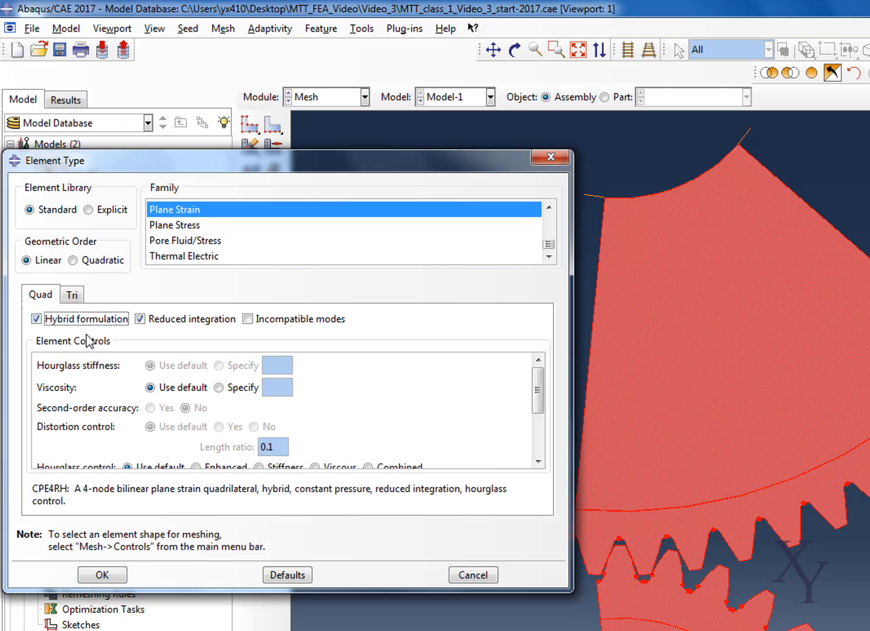
pyautogui.click(36, 318)
pyautogui.click(102, 575)
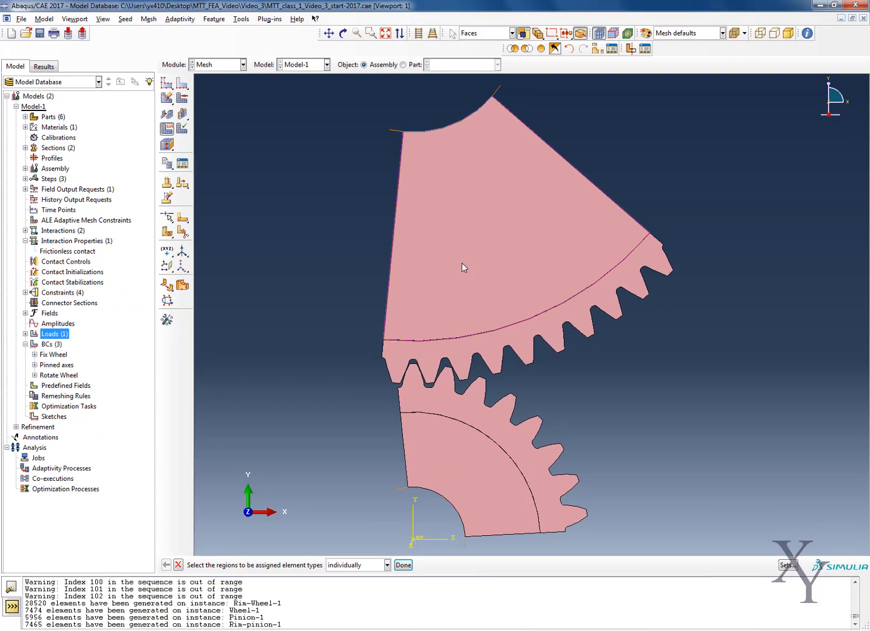
# Check the quadrilateral element type assigned to the four gear regions and accept it as set.
pyautogui.click(653, 372)
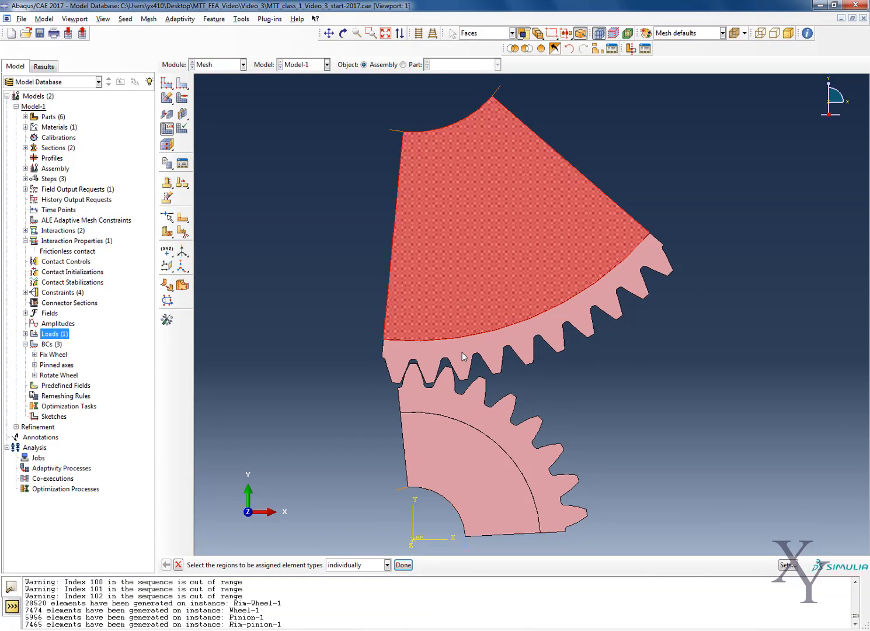
pyautogui.keyDown('shift'); pyautogui.click(461, 401); pyautogui.keyUp('shift')
pyautogui.keyDown('shift'); pyautogui.click(457, 467); pyautogui.keyUp('shift')
pyautogui.click(403, 564)
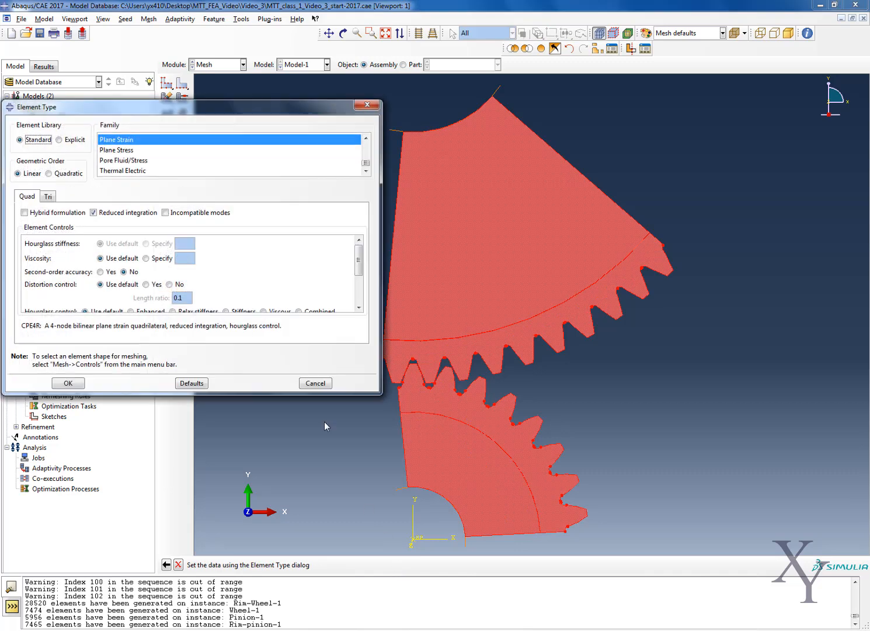
pyautogui.click(68, 384)
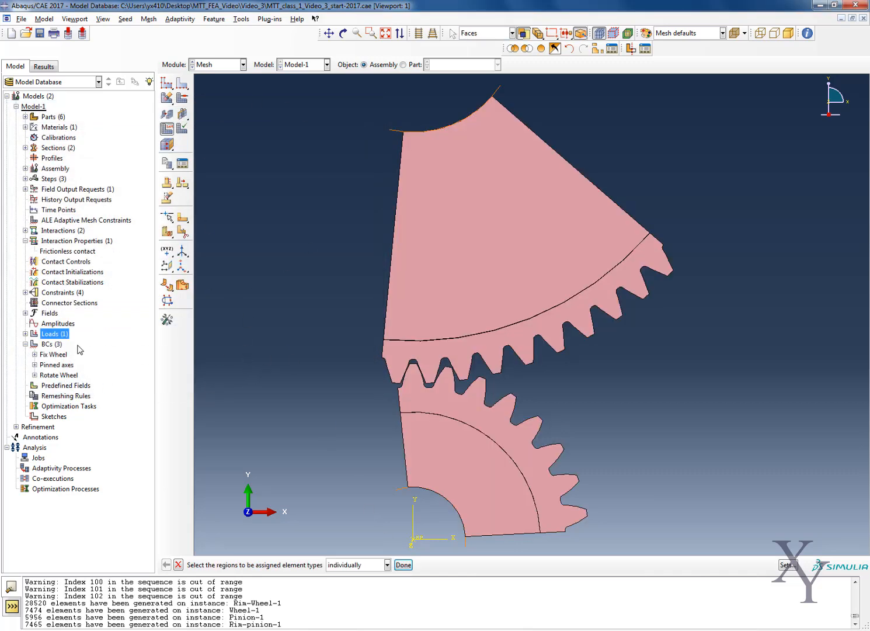
# Mesh the wheel, pinion and both rim part instances with quadrilateral elements and inspect the mesh around the teeth.
pyautogui.click(171, 100)
pyautogui.click(183, 100)
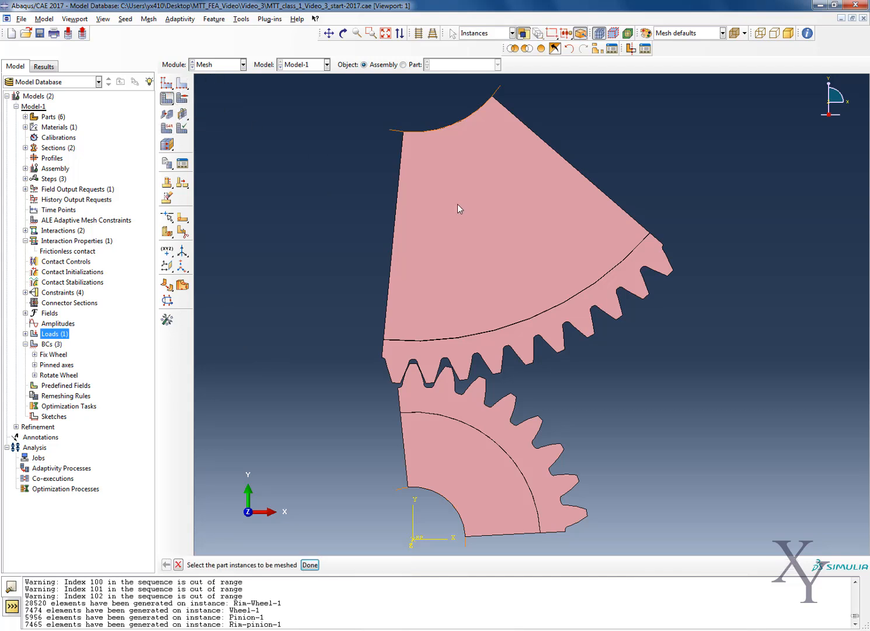
pyautogui.keyDown('shift'); pyautogui.click(439, 354); pyautogui.keyUp('shift')
pyautogui.keyDown('shift'); pyautogui.click(435, 401); pyautogui.keyUp('shift')
pyautogui.keyDown('shift'); pyautogui.click(433, 447); pyautogui.keyUp('shift')
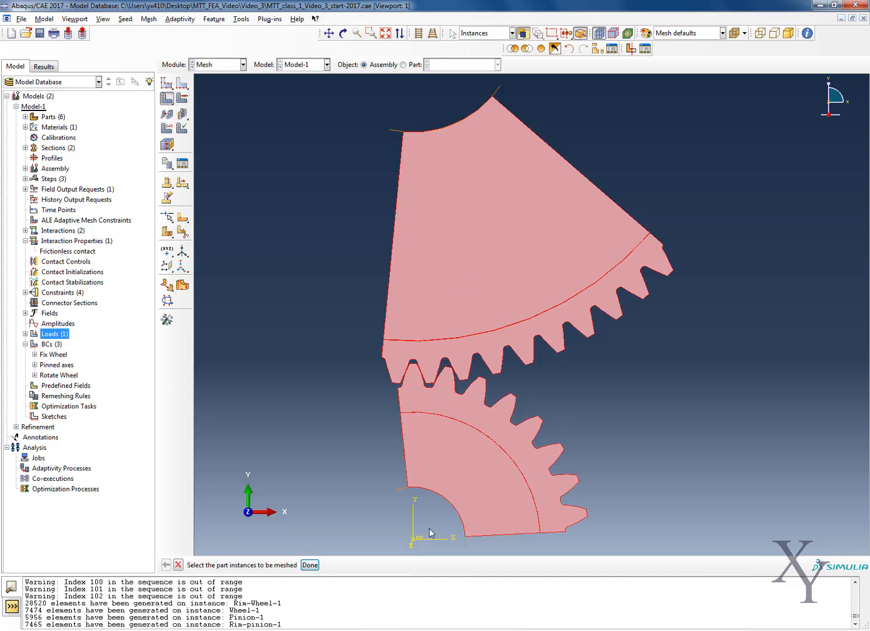
pyautogui.click(307, 565)
pyautogui.scroll(6, 463, 406)
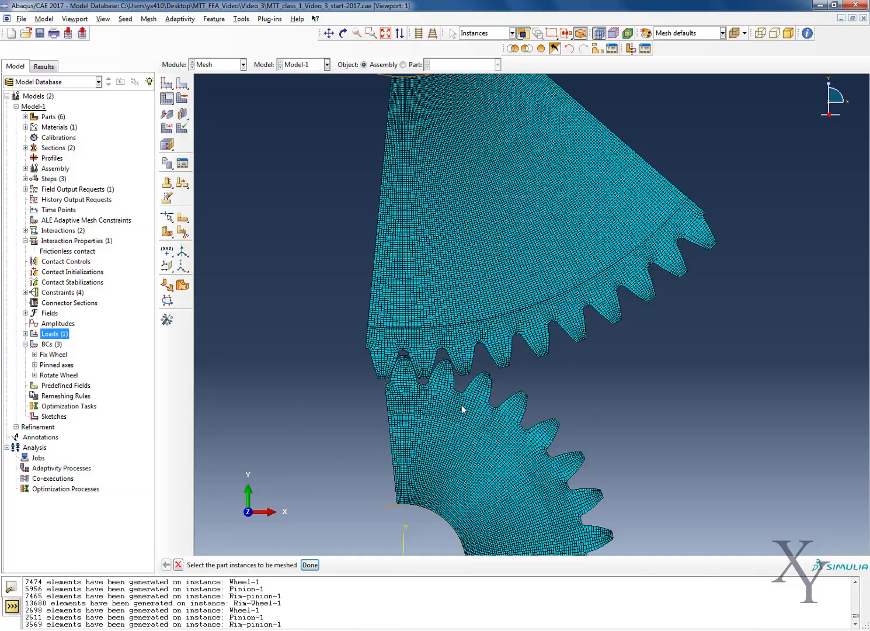
pyautogui.scroll(-6, 468, 447)
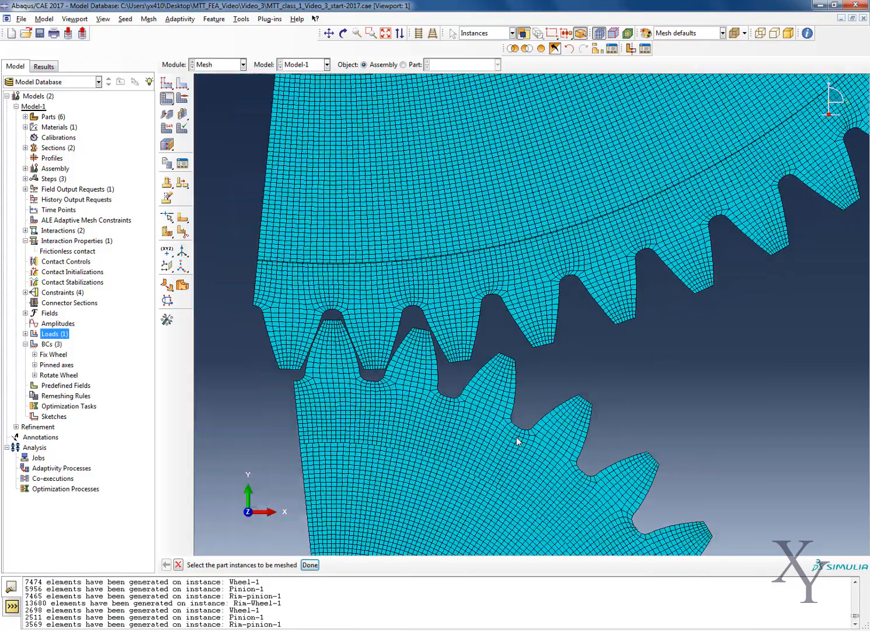
pyautogui.scroll(-1, 489, 449)
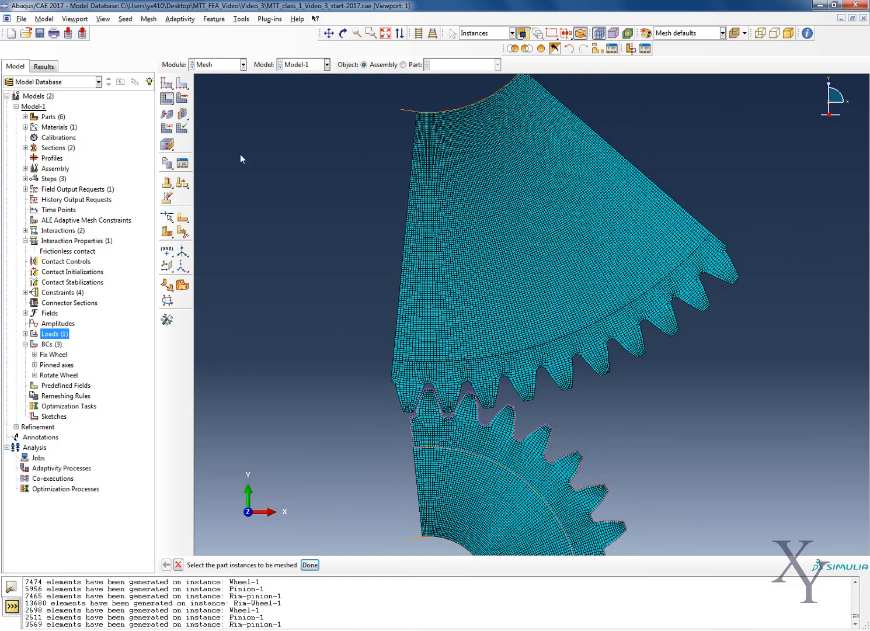
# Set the four gear regions' mesh controls to Tri element shape and allow automatic deletion of the invalidated meshes.
pyautogui.click(149, 18)
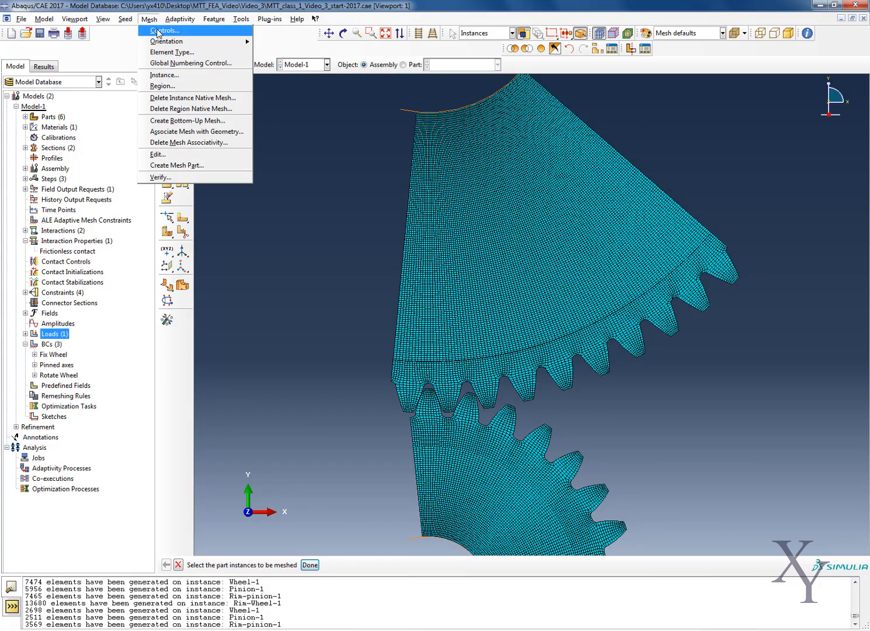
pyautogui.click(160, 31)
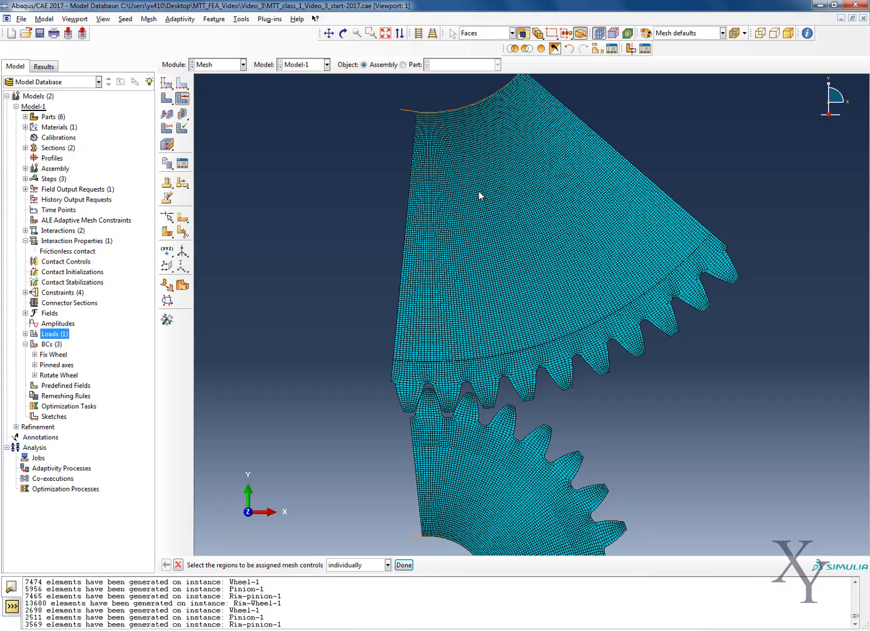
pyautogui.click(451, 359)
pyautogui.keyDown('shift'); pyautogui.click(466, 413); pyautogui.keyUp('shift')
pyautogui.keyDown('shift'); pyautogui.click(467, 461); pyautogui.keyUp('shift')
pyautogui.keyDown('shift'); pyautogui.click(461, 495); pyautogui.keyUp('shift')
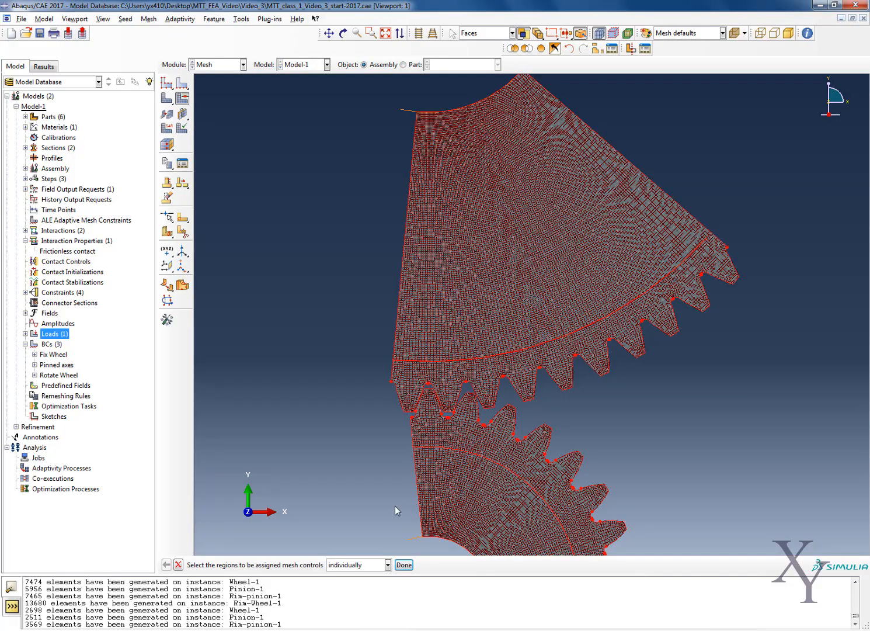
pyautogui.click(404, 565)
pyautogui.click(102, 119)
pyautogui.click(118, 119)
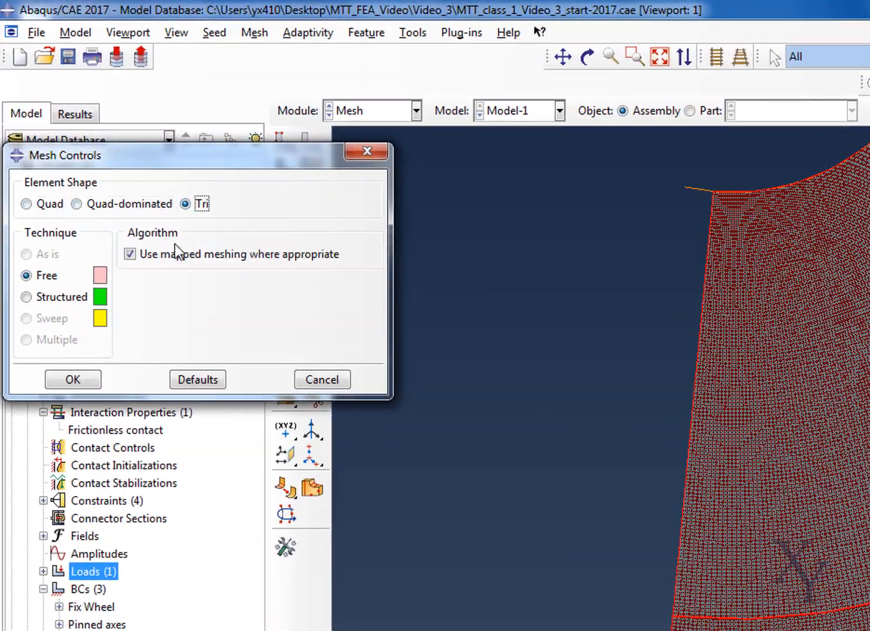
pyautogui.click(74, 383)
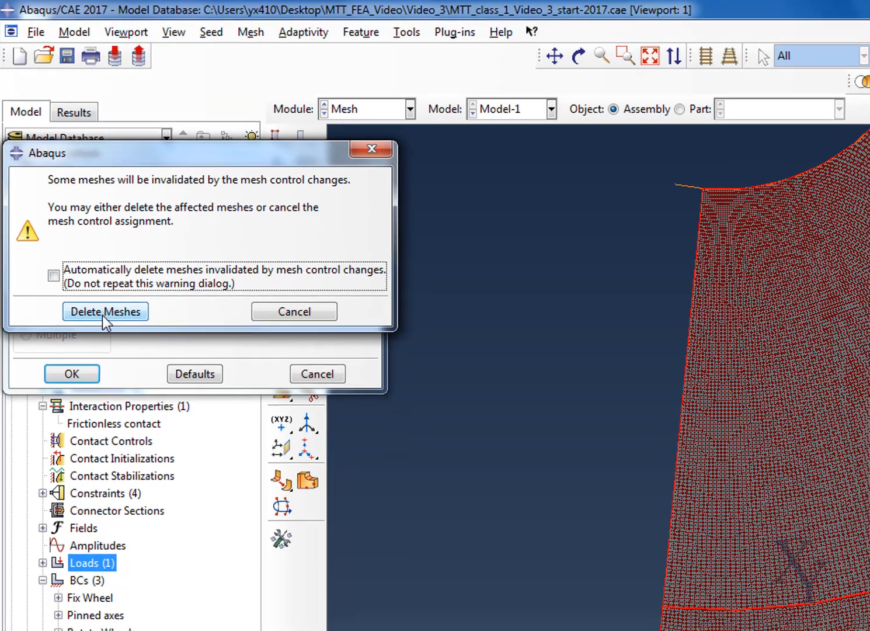
pyautogui.click(106, 316)
# Assign Standard linear plane strain triangular elements with hybrid formulation to all four gear regions.
pyautogui.click(180, 18)
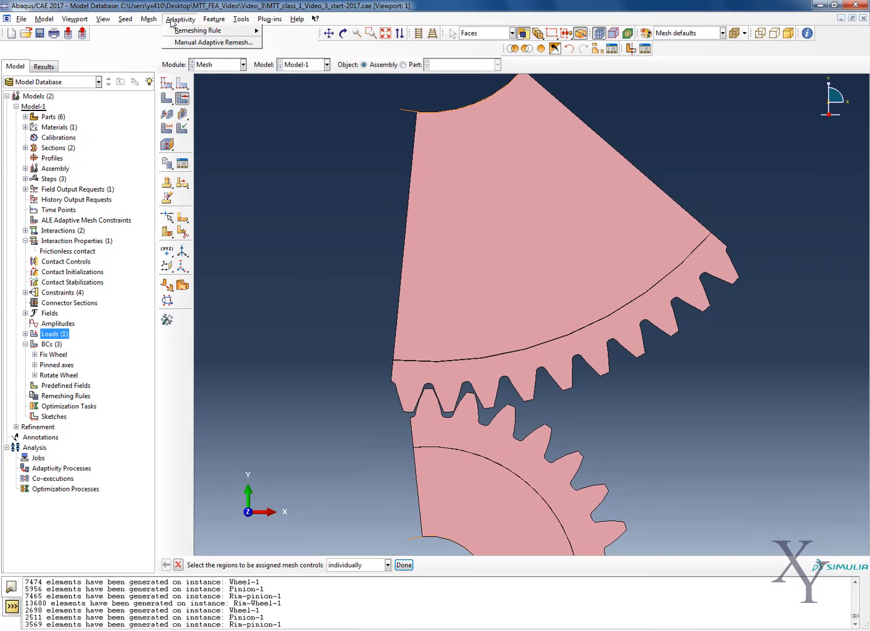
pyautogui.moveTo(149, 21)
pyautogui.click(172, 52)
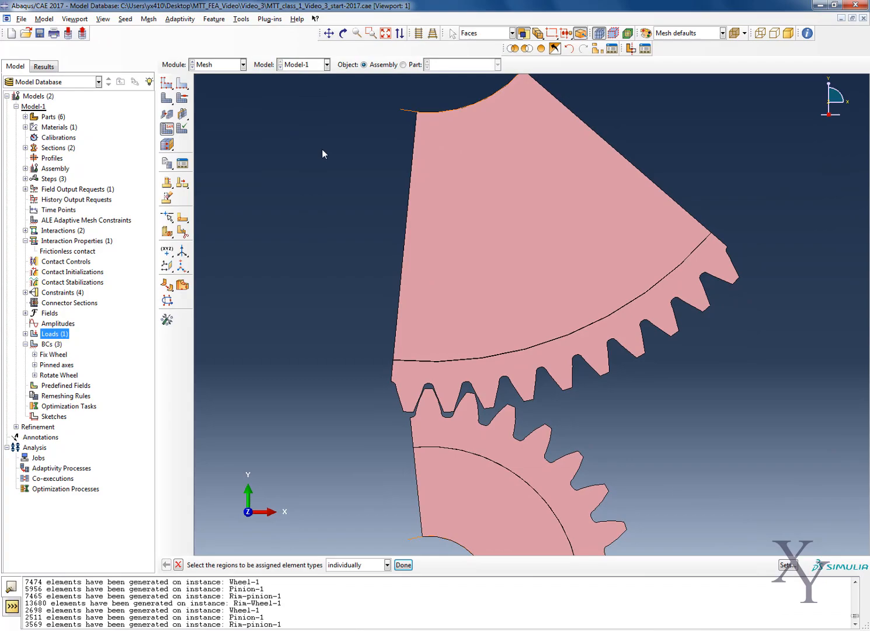
pyautogui.click(449, 329)
pyautogui.keyDown('shift'); pyautogui.click(449, 384); pyautogui.keyUp('shift')
pyautogui.keyDown('shift'); pyautogui.click(452, 428); pyautogui.keyUp('shift')
pyautogui.keyDown('shift'); pyautogui.click(448, 491); pyautogui.keyUp('shift')
pyautogui.click(406, 566)
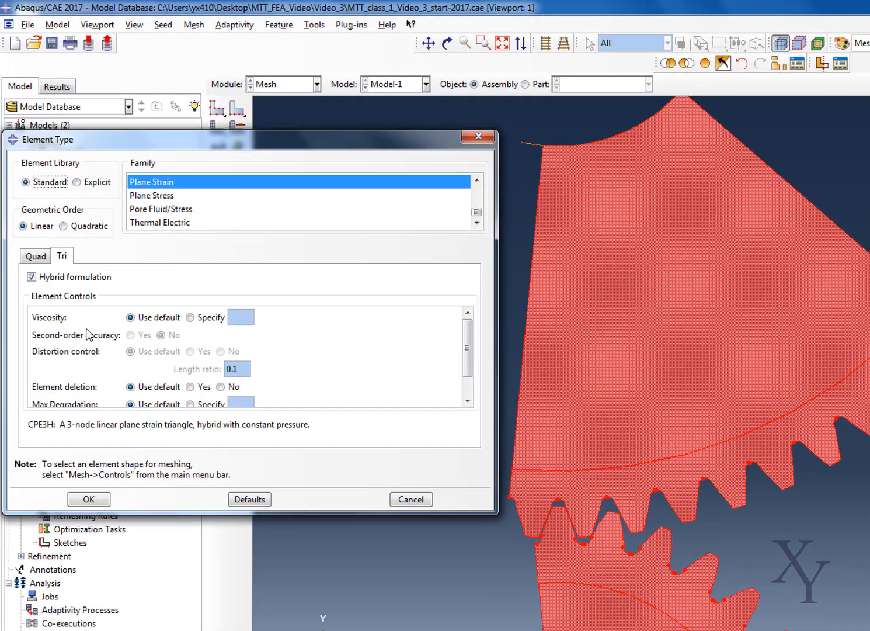
pyautogui.click(89, 499)
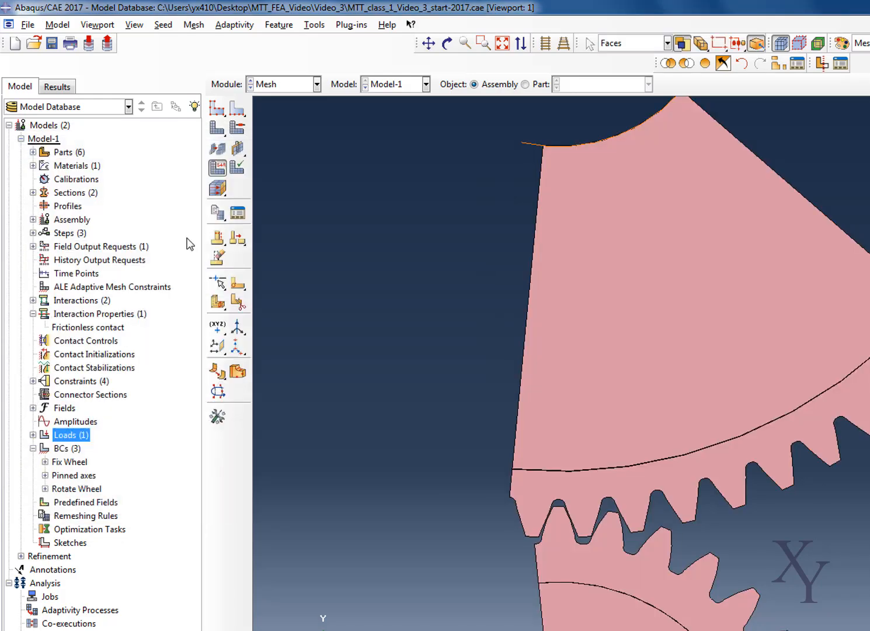
# Mesh the wheel, pinion and both rim part instances with triangular elements and inspect the mesh around the meshing teeth.
pyautogui.click(602, 349)
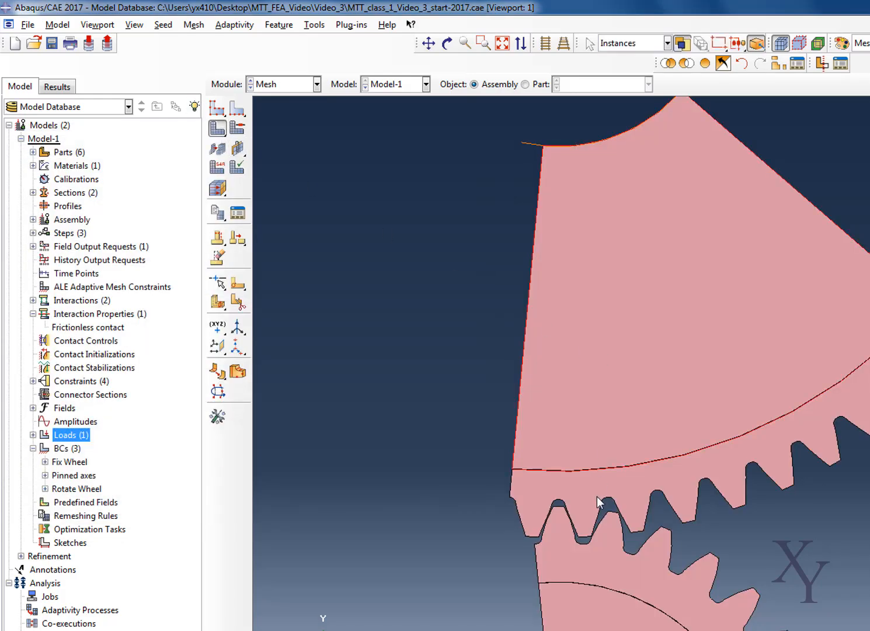
pyautogui.keyDown('shift'); pyautogui.click(598, 497); pyautogui.keyUp('shift')
pyautogui.keyDown('shift'); pyautogui.click(613, 584); pyautogui.keyUp('shift')
pyautogui.keyDown('shift'); pyautogui.click(607, 622); pyautogui.keyUp('shift')
pyautogui.click(334, 610)
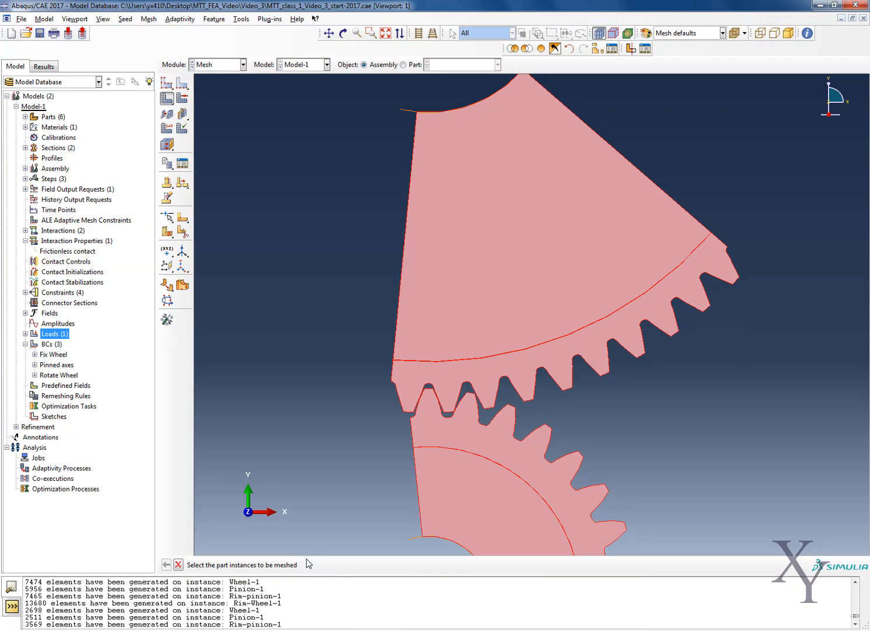
pyautogui.scroll(3, 503, 423)
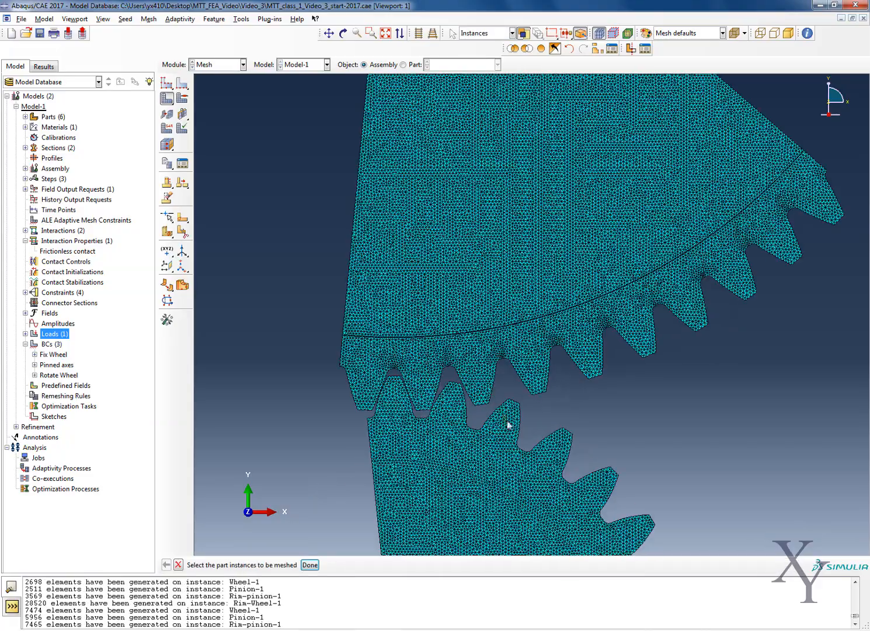
pyautogui.scroll(-3, 448, 400)
pyautogui.press('Escape')
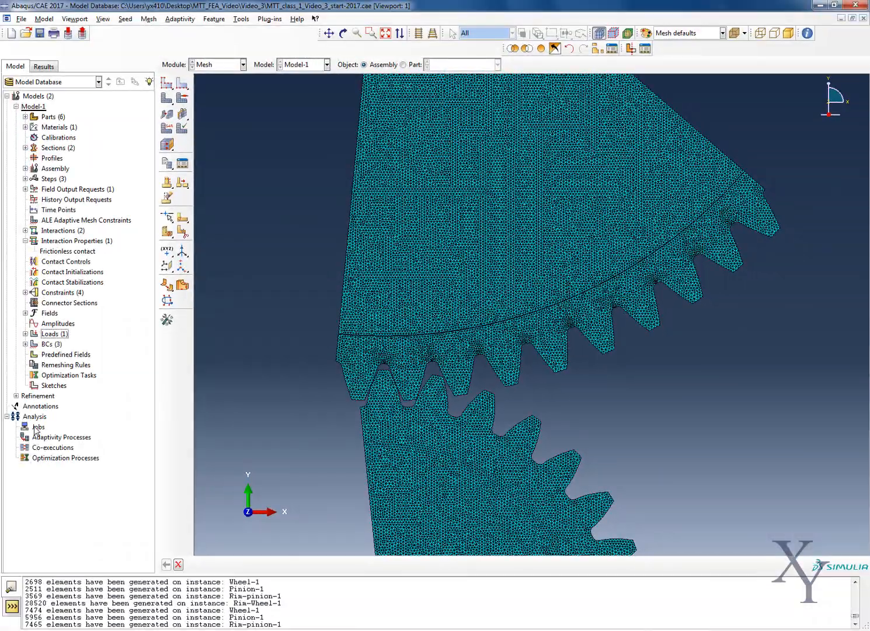
# Create an analysis job named Coarse from Model-1 with the description "Coarse Mesh", keeping the default full analysis settings.
pyautogui.rightClick(36, 426)
pyautogui.click(60, 455)
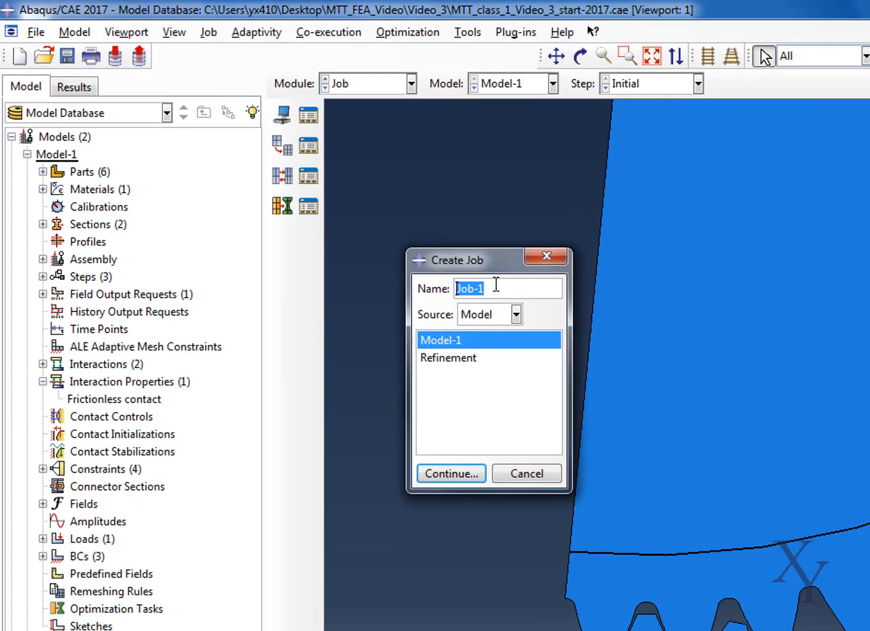
pyautogui.write('Coarse')
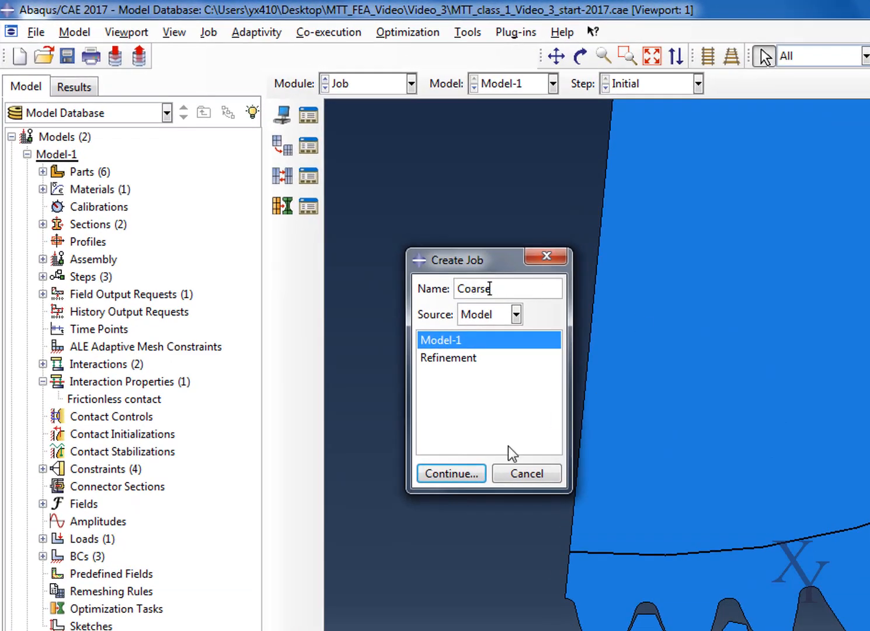
pyautogui.click(458, 472)
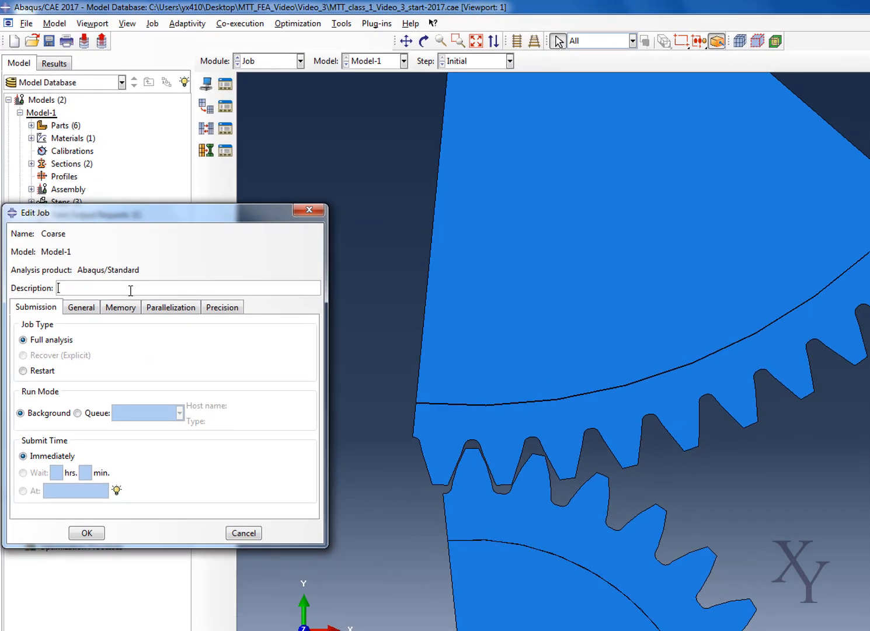
pyautogui.write('C')
pyautogui.write('aarse Mesh')
pyautogui.click(101, 537)
# Submit the Coarse job, overwriting its existing job files and continuing without history output requests.
pyautogui.click(52, 520)
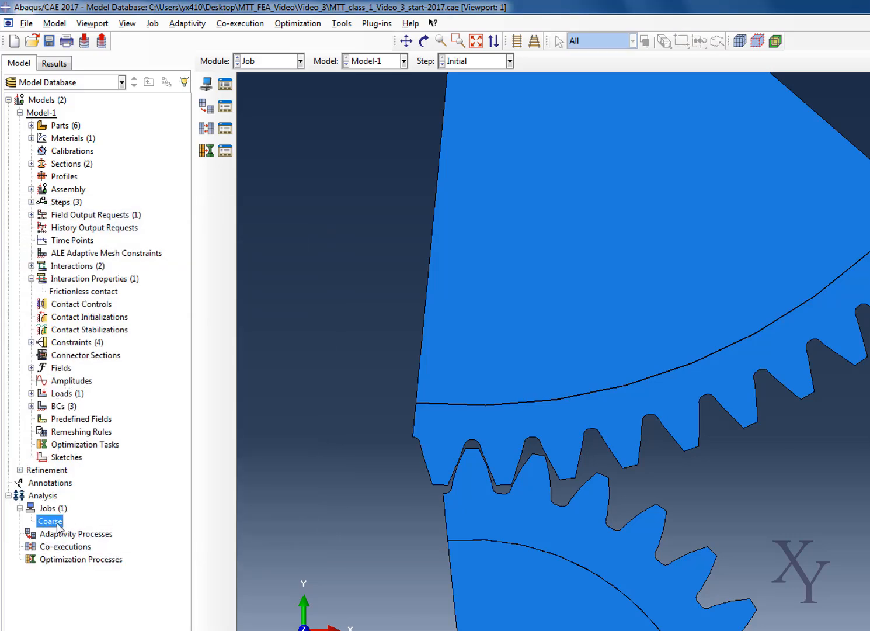
pyautogui.rightClick(57, 522)
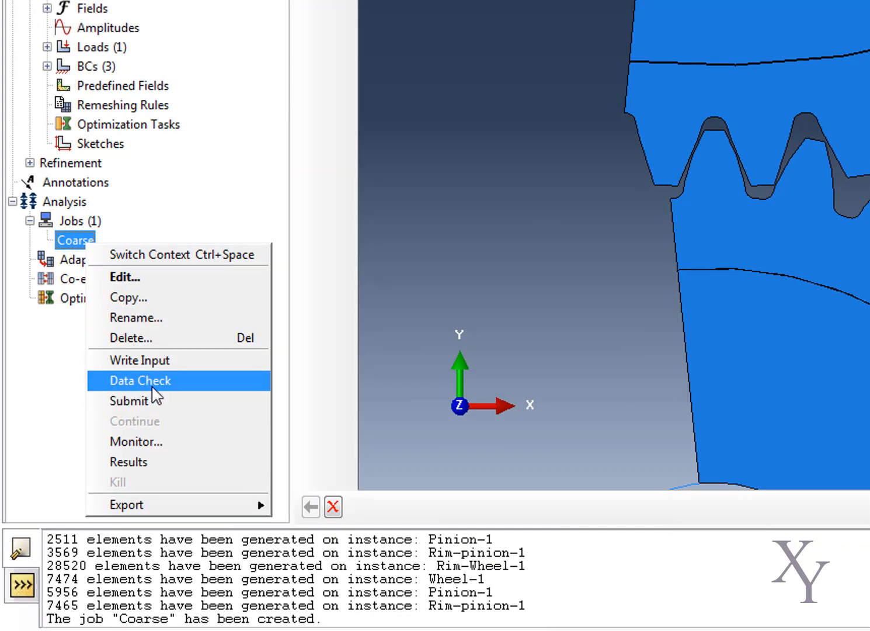
pyautogui.click(150, 402)
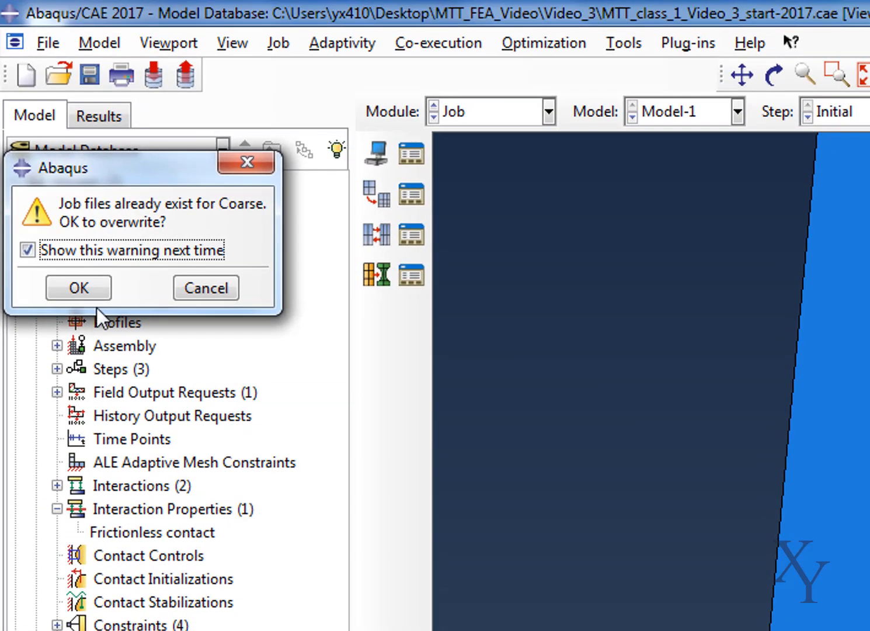
pyautogui.click(82, 287)
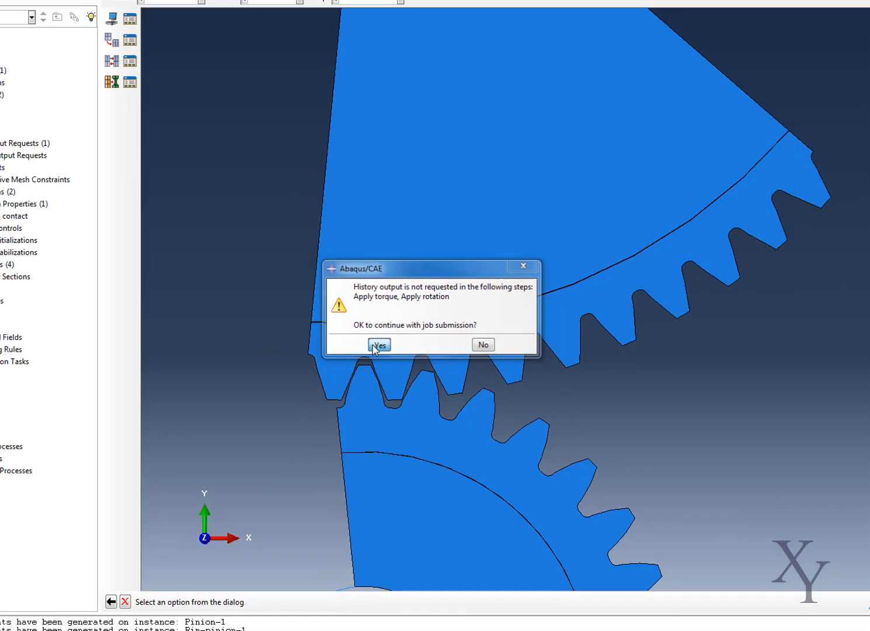
pyautogui.click(329, 342)
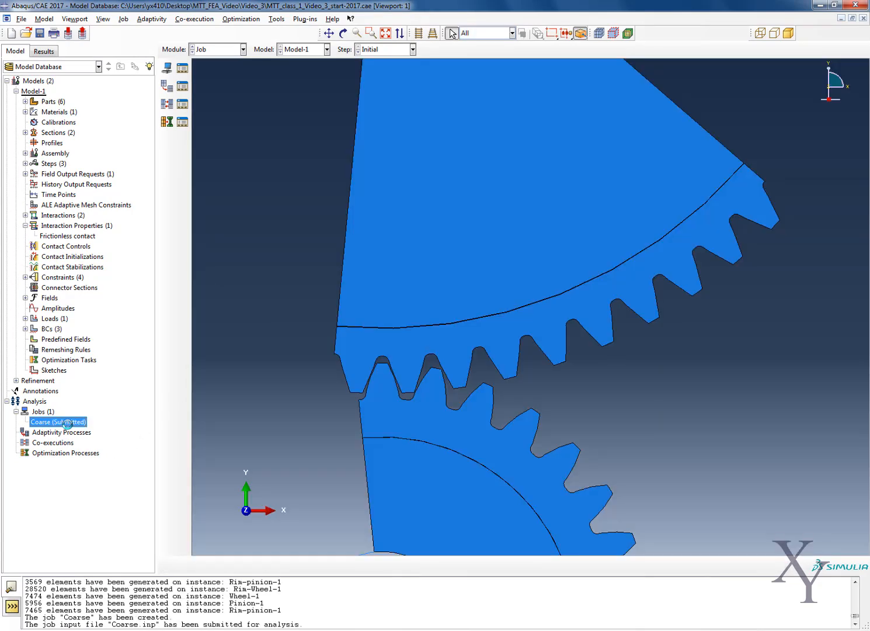
# Open the monitor for the Coarse job and check its log, errors and warnings.
pyautogui.rightClick(42, 421)
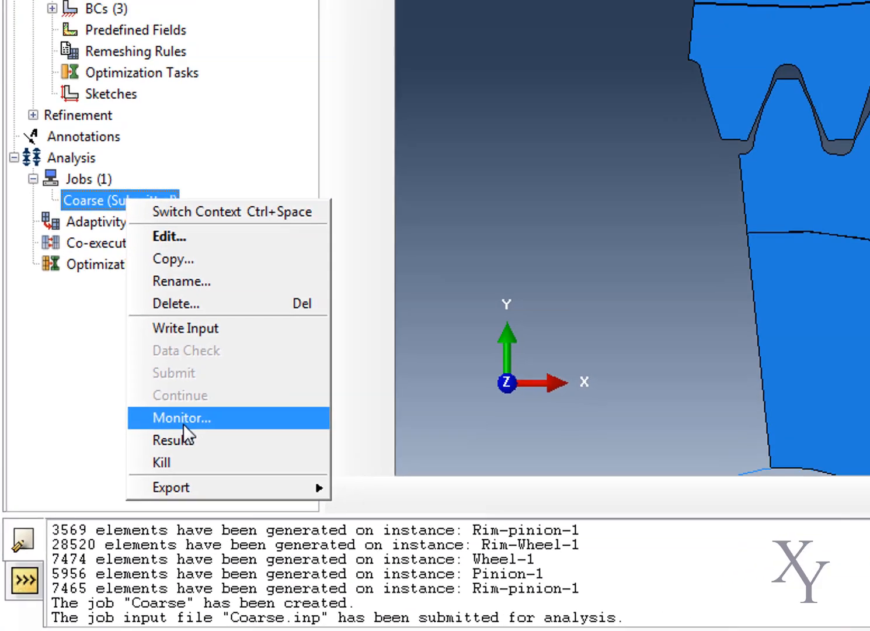
pyautogui.click(183, 425)
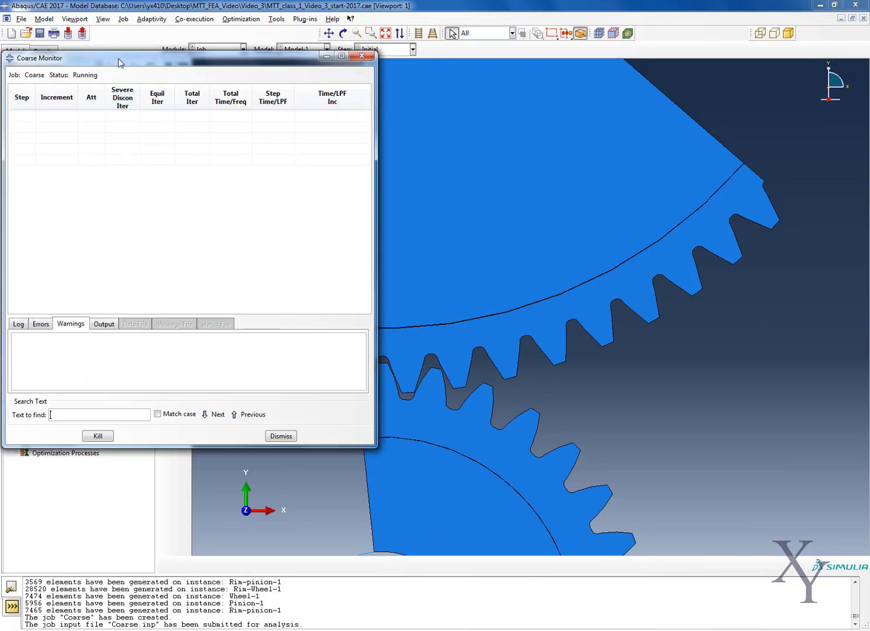
pyautogui.moveTo(118, 62); pyautogui.dragTo(272, 115)
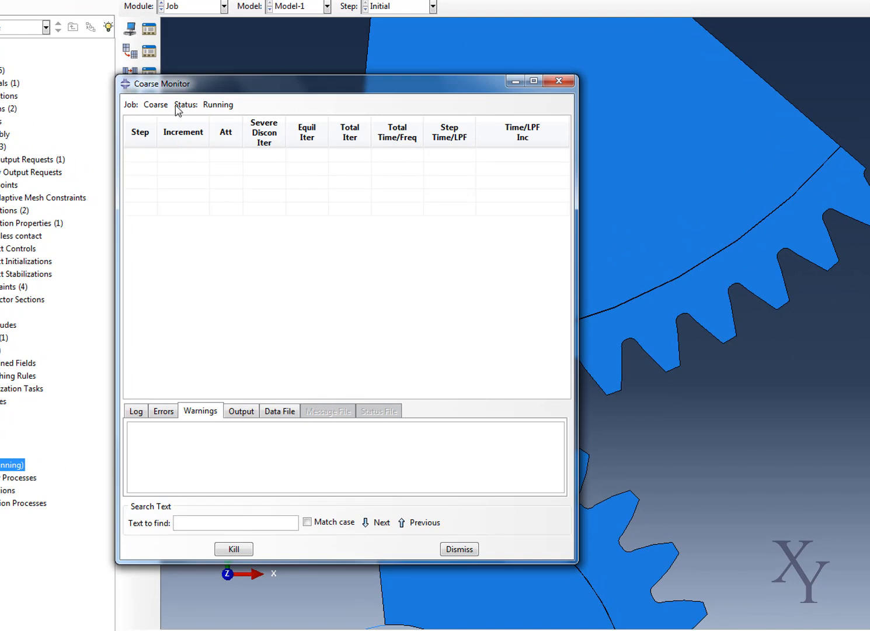
pyautogui.click(139, 412)
pyautogui.click(164, 411)
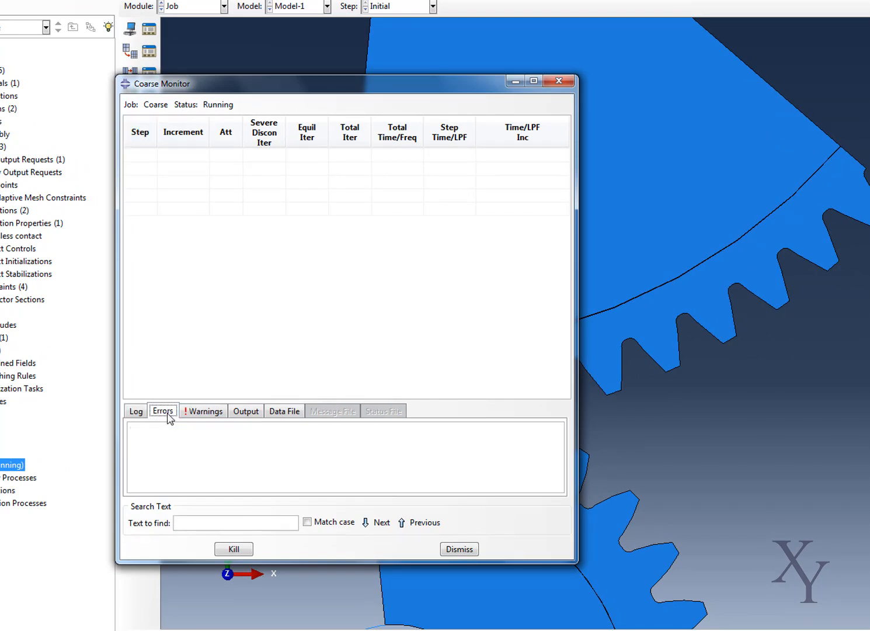
pyautogui.click(203, 412)
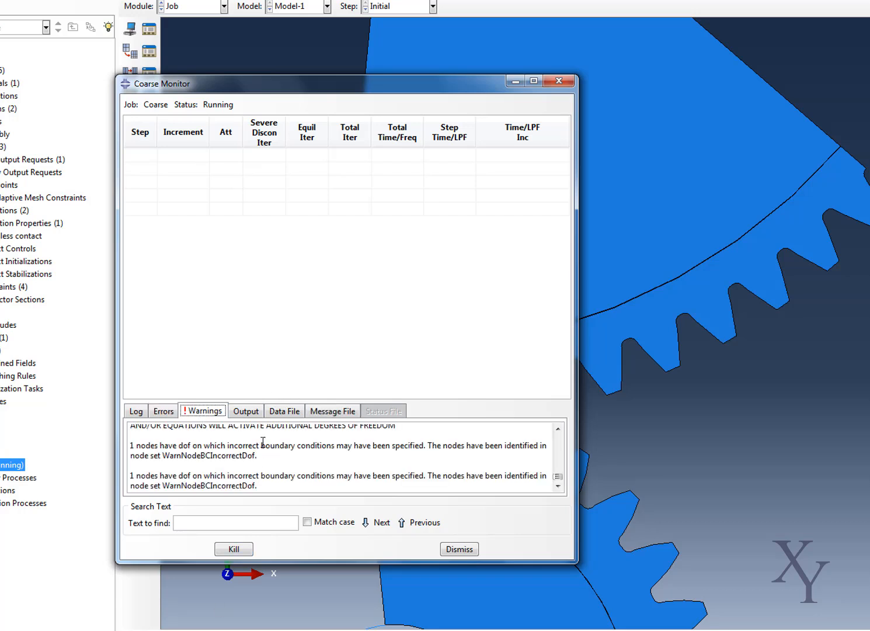
# Read the Coarse job's output, data file and message file, enlarging the monitor's message area.
pyautogui.click(251, 413)
pyautogui.click(283, 412)
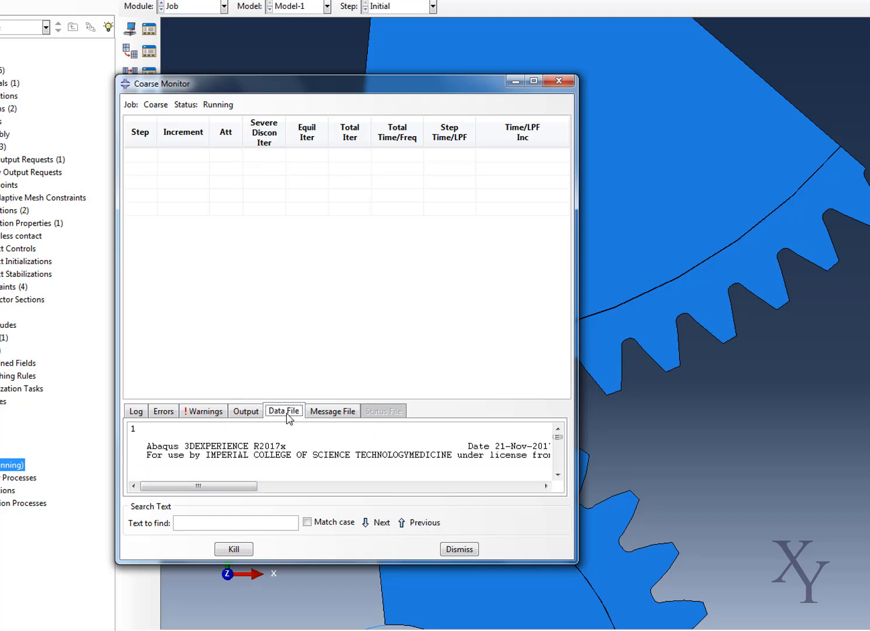
pyautogui.scroll(-3, 315, 451)
pyautogui.scroll(-8, 315, 451)
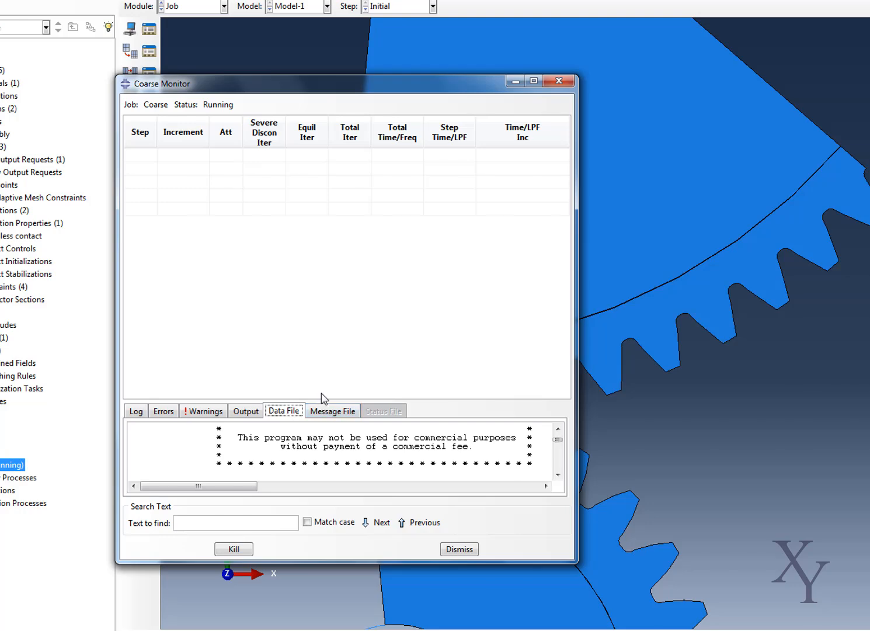
pyautogui.moveTo(310, 401); pyautogui.dragTo(313, 362)
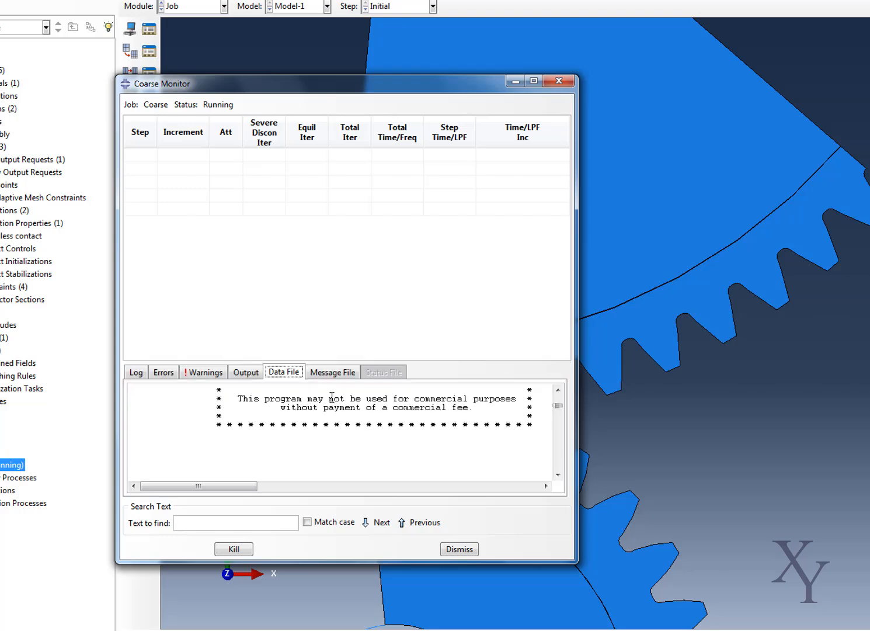
pyautogui.click(333, 372)
pyautogui.scroll(-12, 349, 441)
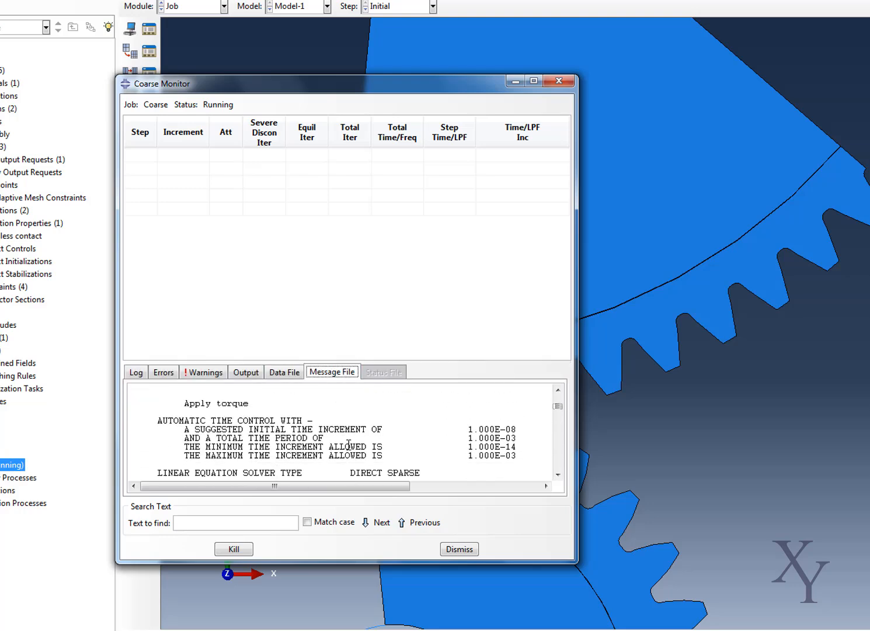
# Go back through the running job's data file, warnings, errors and output records, ending on the log.
pyautogui.click(284, 372)
pyautogui.click(204, 372)
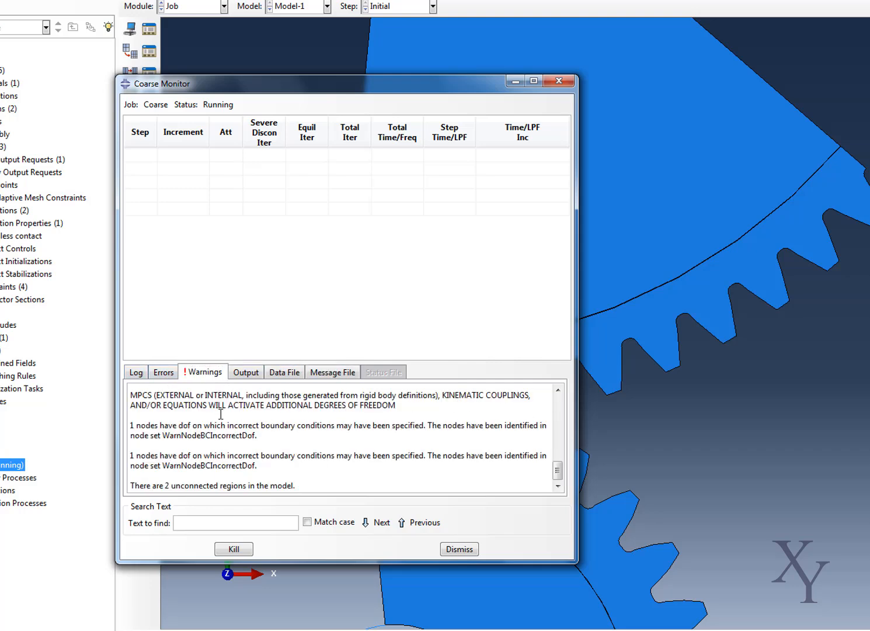
pyautogui.click(166, 373)
pyautogui.click(136, 374)
pyautogui.click(244, 373)
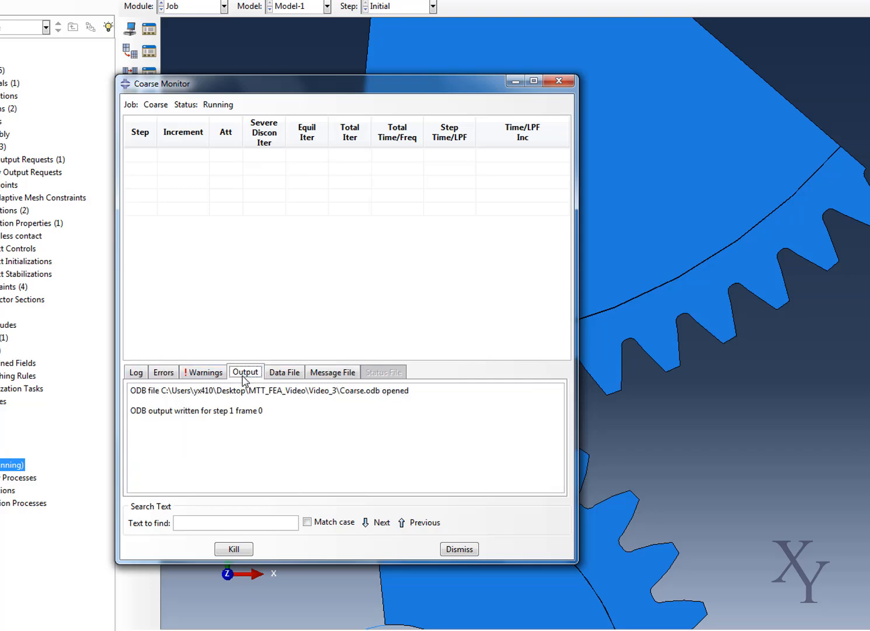
pyautogui.click(279, 379)
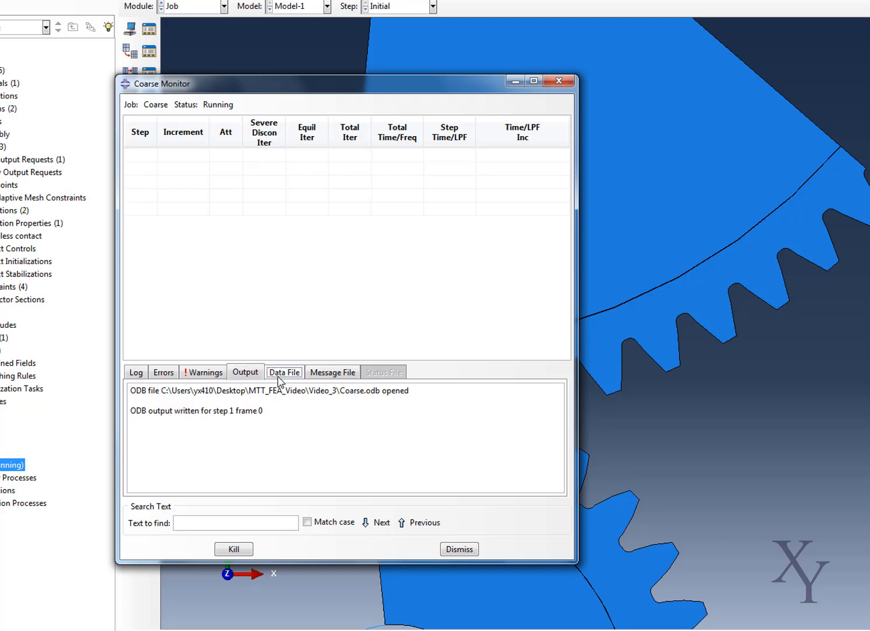
pyautogui.click(137, 373)
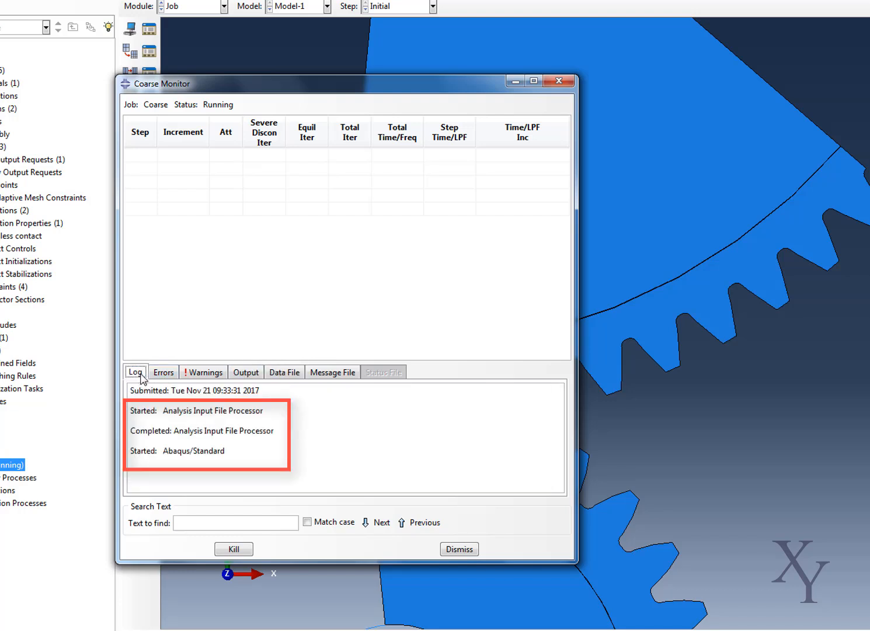
pyautogui.click(238, 378)
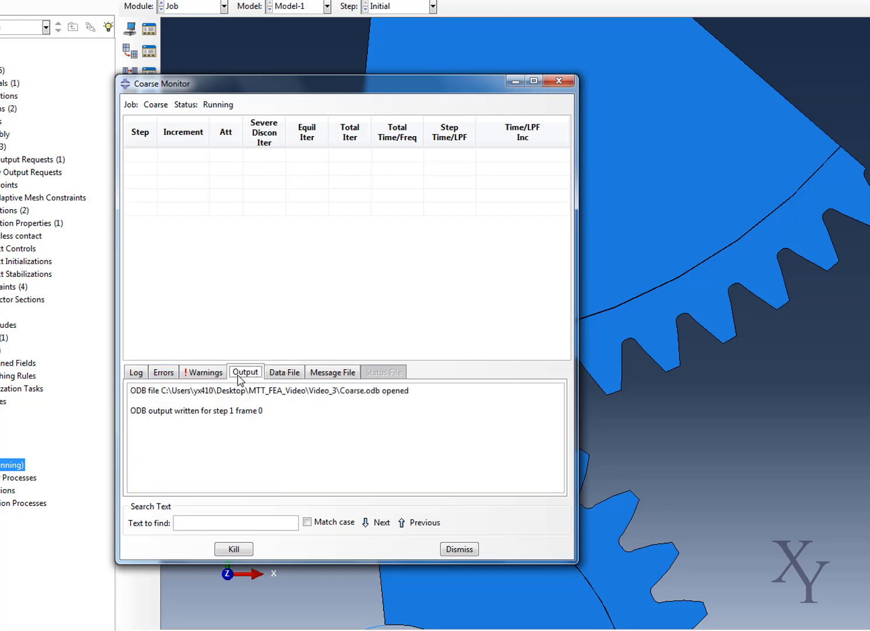
pyautogui.click(213, 377)
pyautogui.click(162, 379)
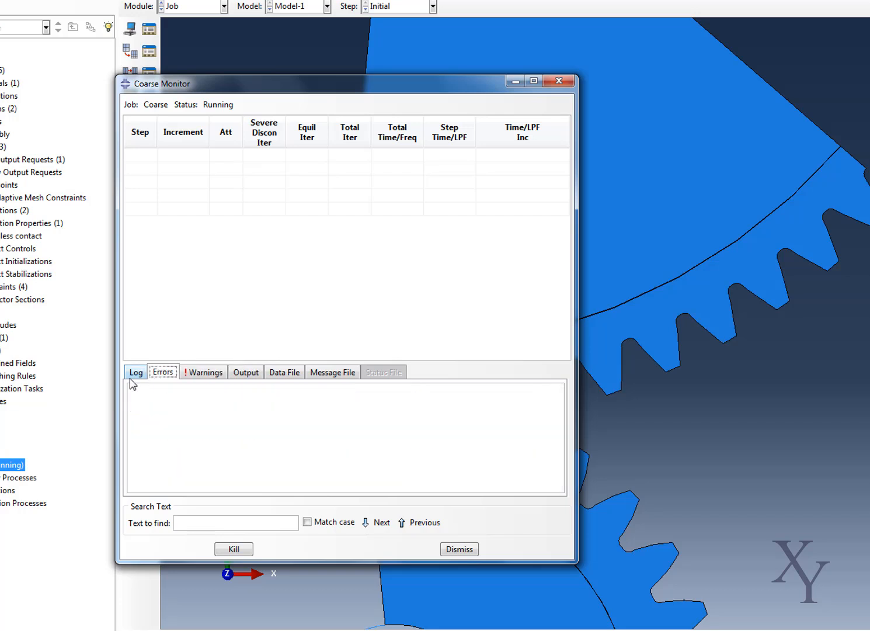
pyautogui.click(142, 375)
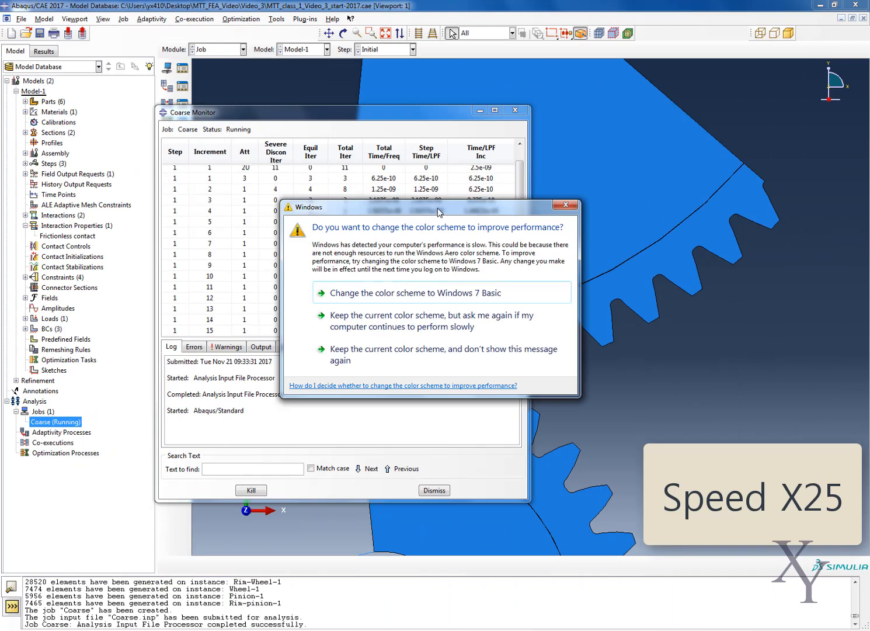
# Keep the current Windows color scheme, review the Coarse job's data file, warnings and log until it completes, and close the monitor.
pyautogui.click(432, 320)
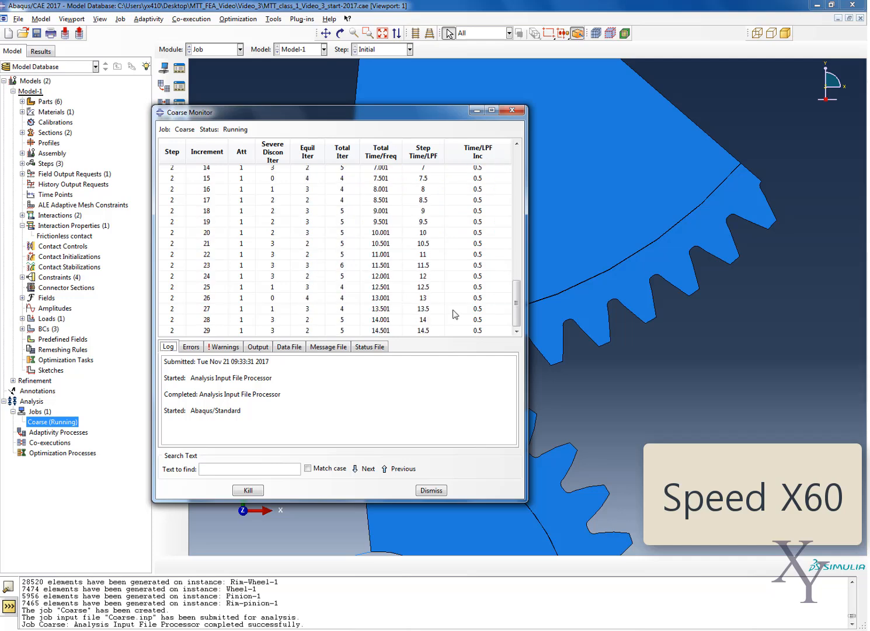
pyautogui.click(289, 346)
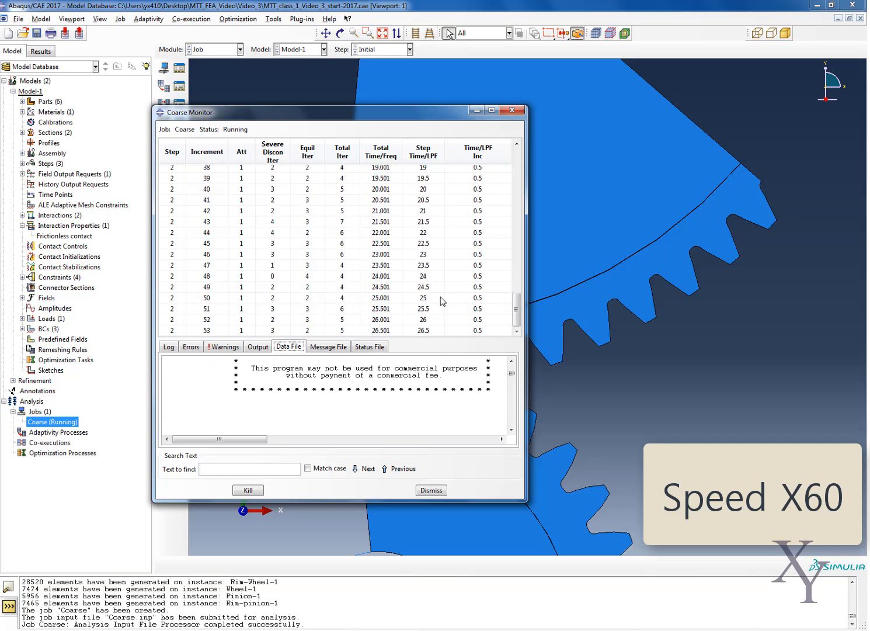
pyautogui.click(224, 347)
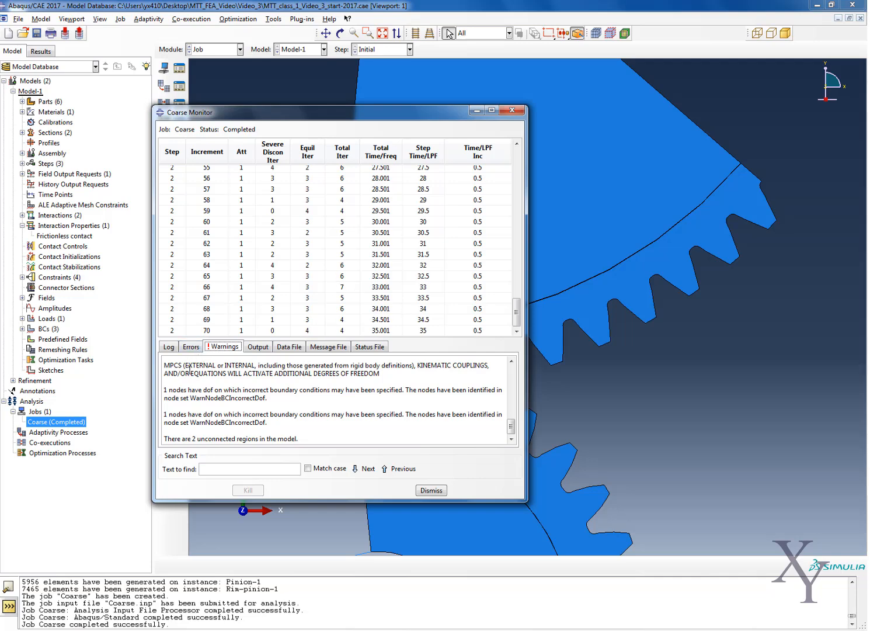
pyautogui.click(169, 347)
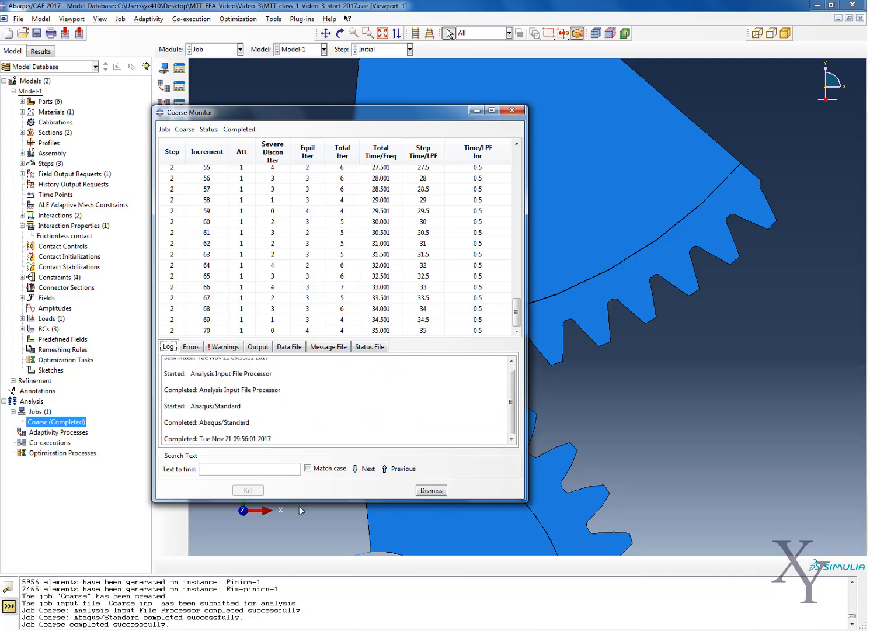
pyautogui.click(432, 491)
# Open the Coarse.odb output database from the Video_3 folder in the session results.
pyautogui.rightClick(74, 422)
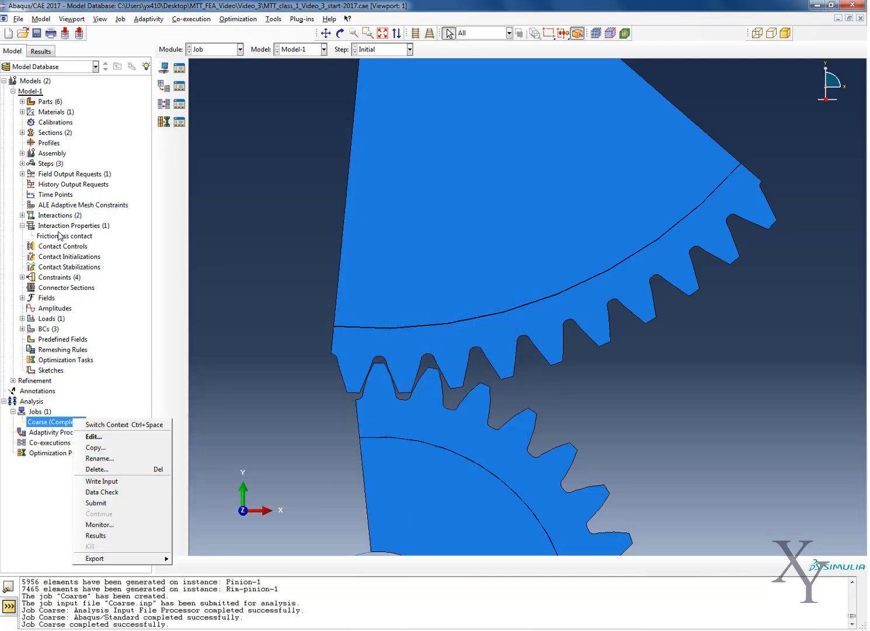
pyautogui.click(36, 83)
pyautogui.click(41, 53)
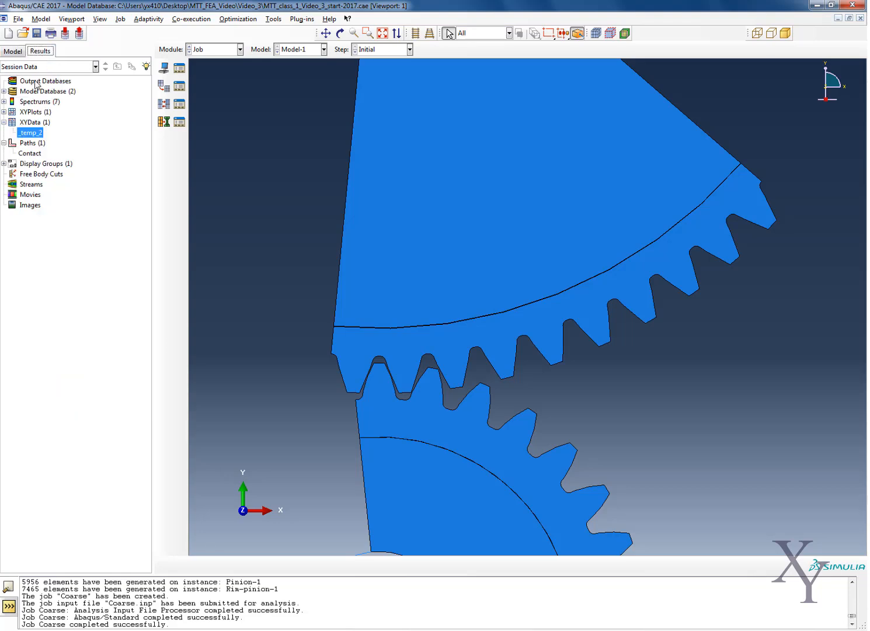
pyautogui.rightClick(37, 82)
pyautogui.click(51, 98)
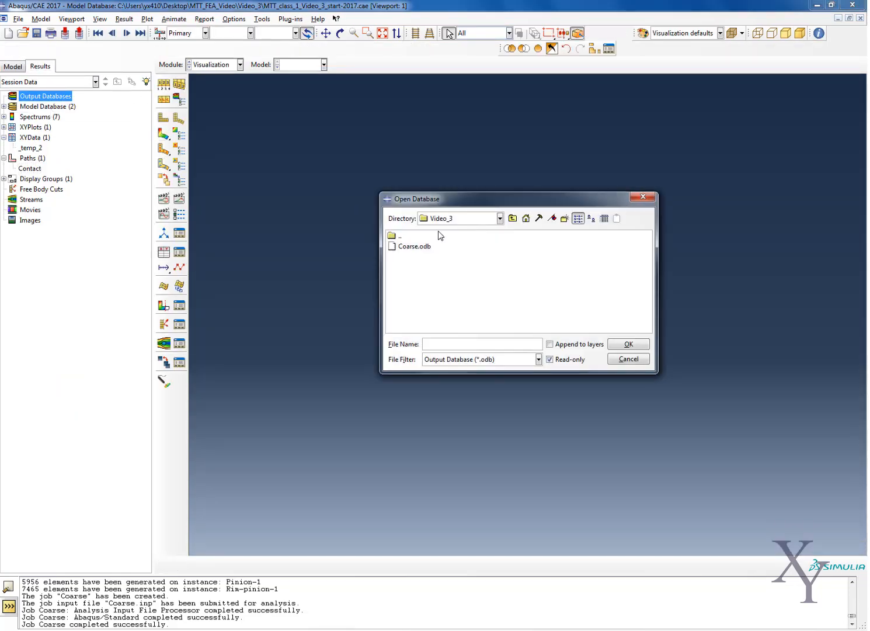
pyautogui.doubleClick(416, 249)
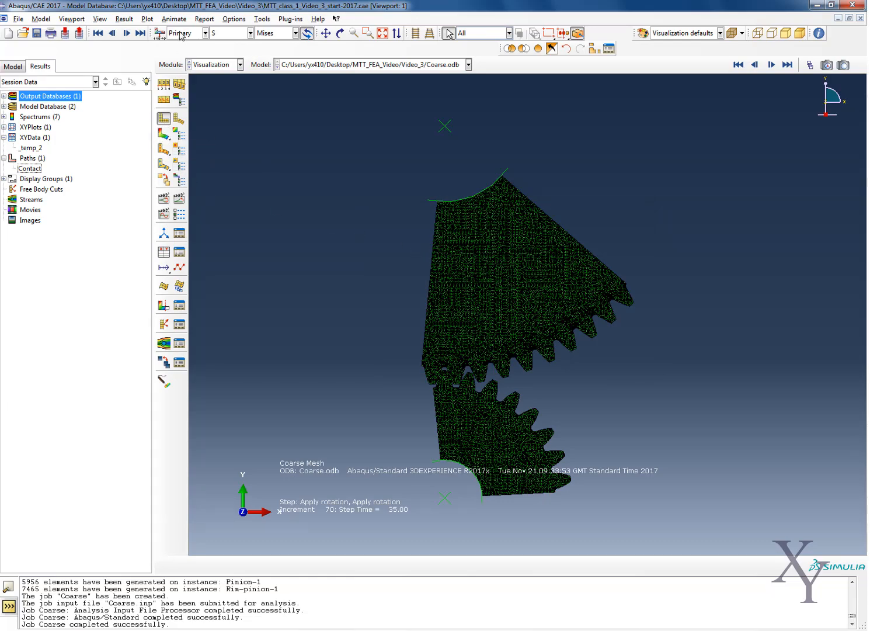
# Plot the Mises stress contours on the deformed gears and check which field output variables are available.
pyautogui.click(147, 18)
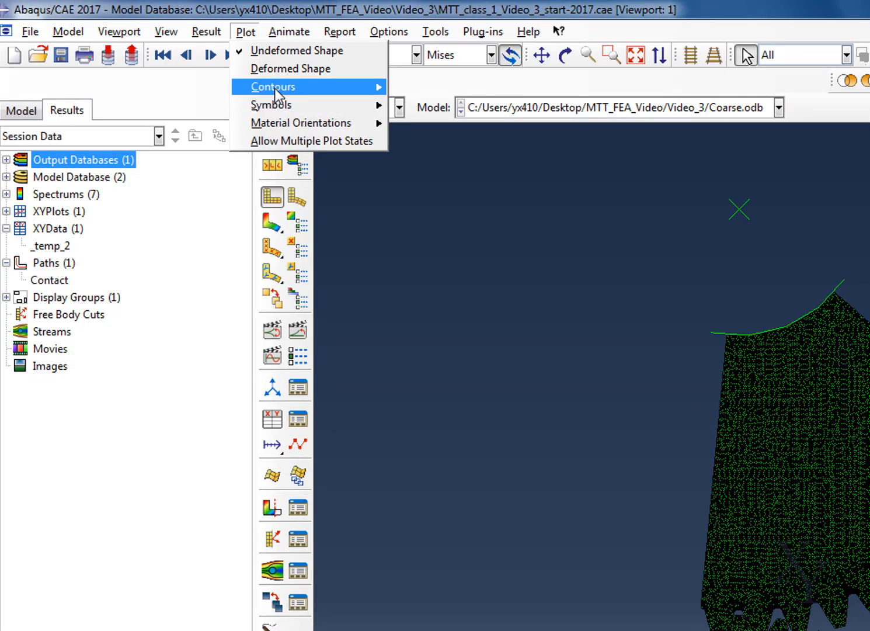
pyautogui.moveTo(275, 89)
pyautogui.click(426, 104)
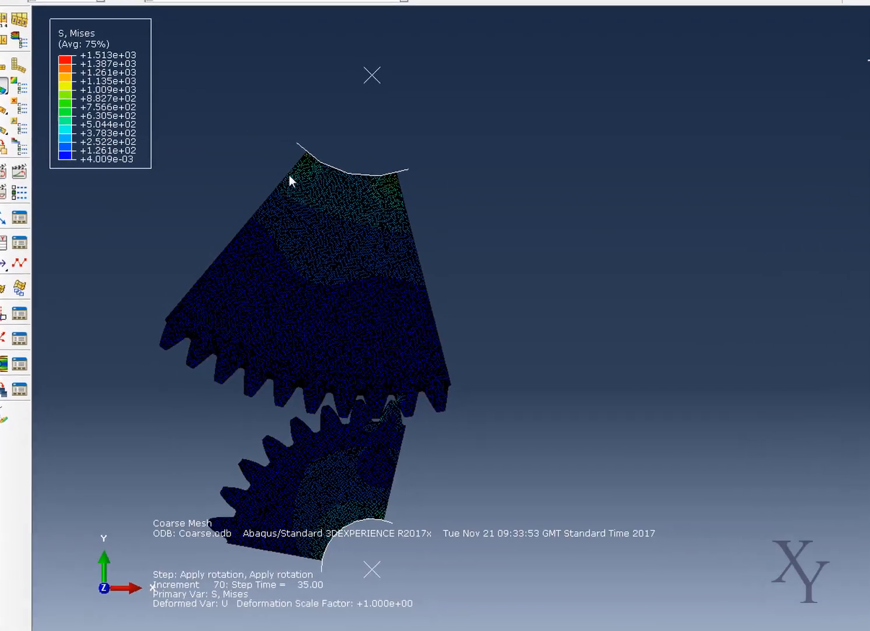
pyautogui.scroll(5, 325, 179)
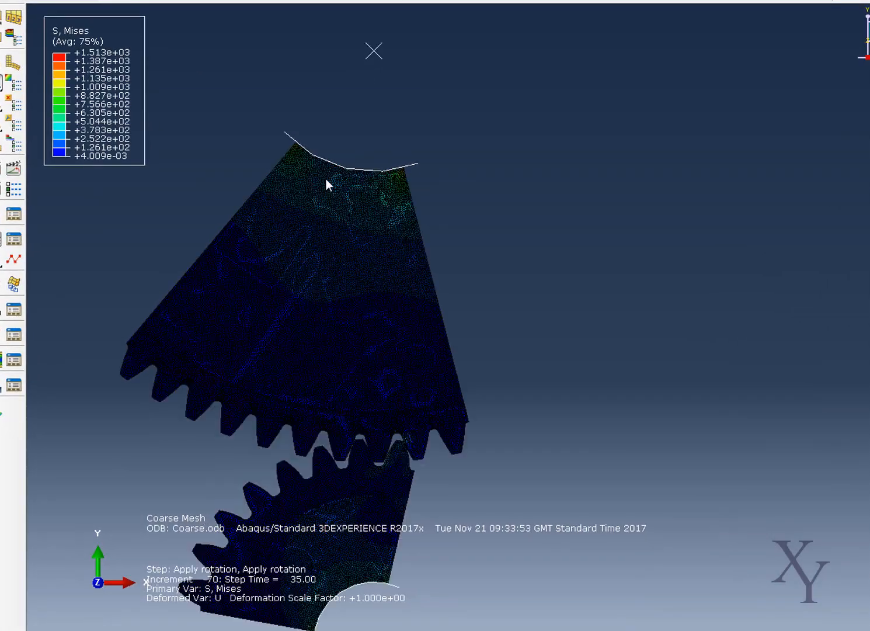
pyautogui.scroll(-5, 334, 220)
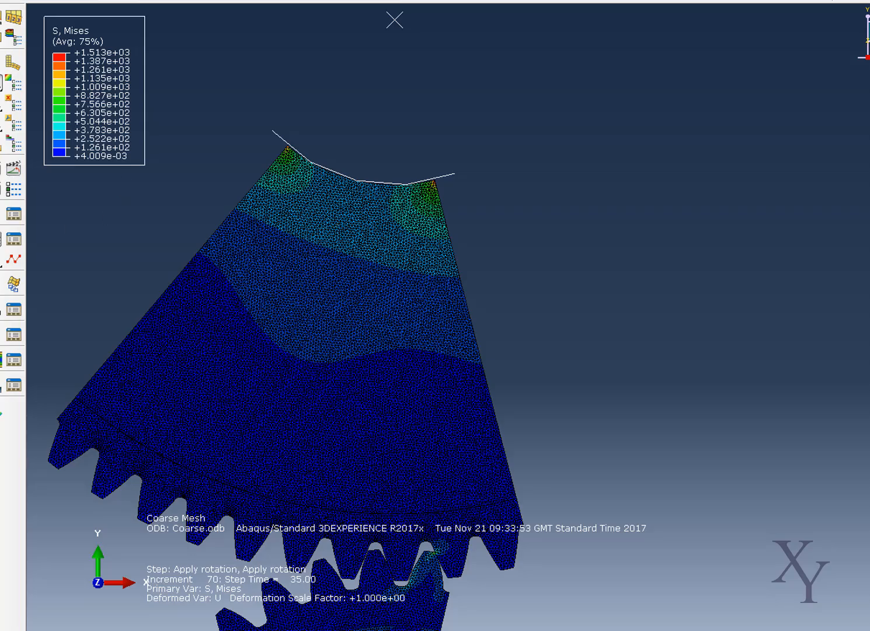
pyautogui.click(254, 34)
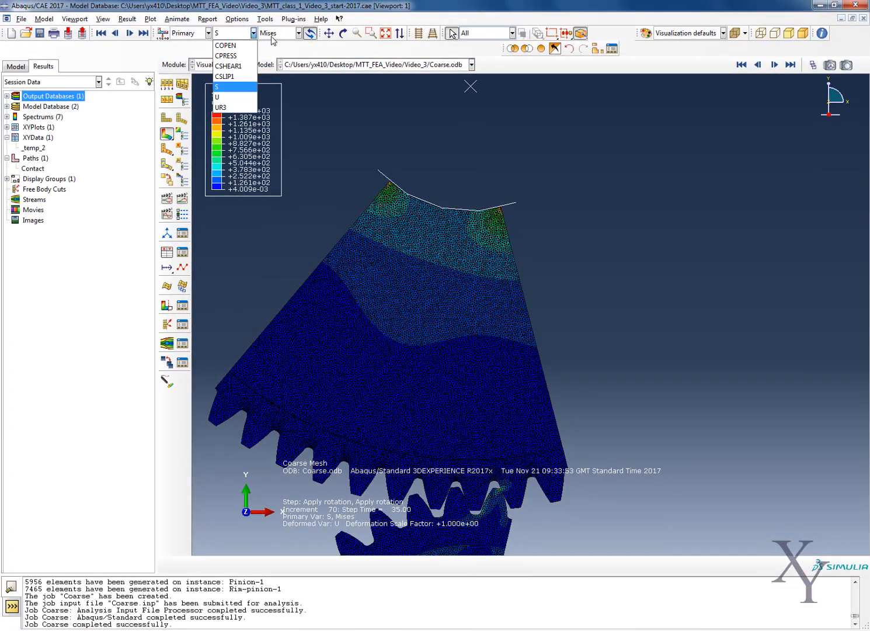
pyautogui.click(253, 33)
pyautogui.scroll(5, 434, 467)
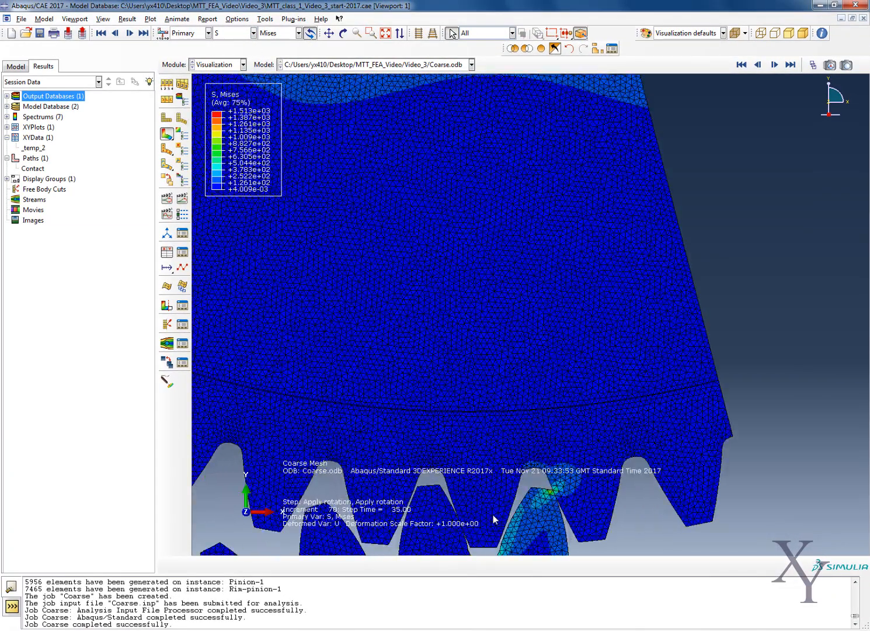
pyautogui.scroll(-5, 494, 519)
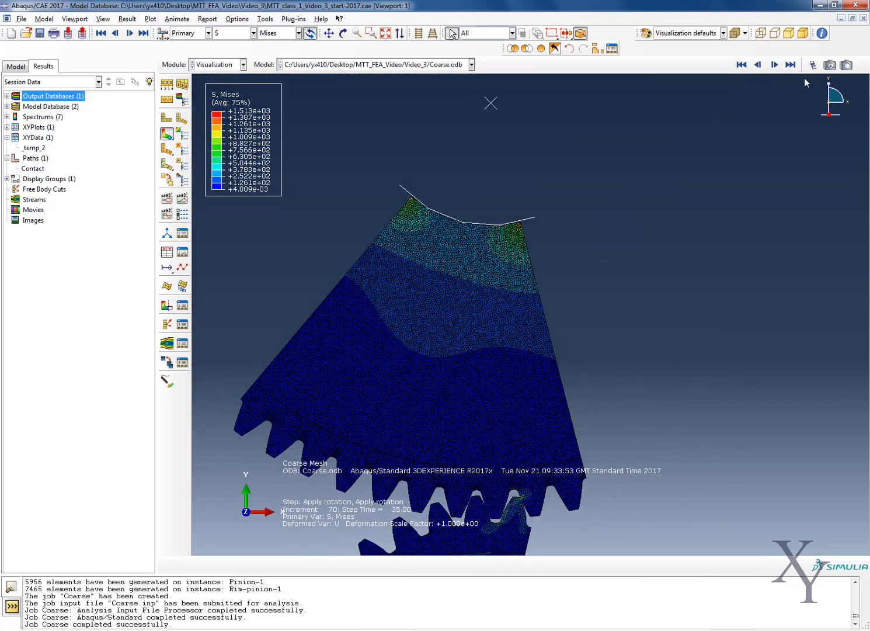
# Bring both gears into view and step the Apply rotation results back to increment 42.
pyautogui.scroll(-5, 552, 483)
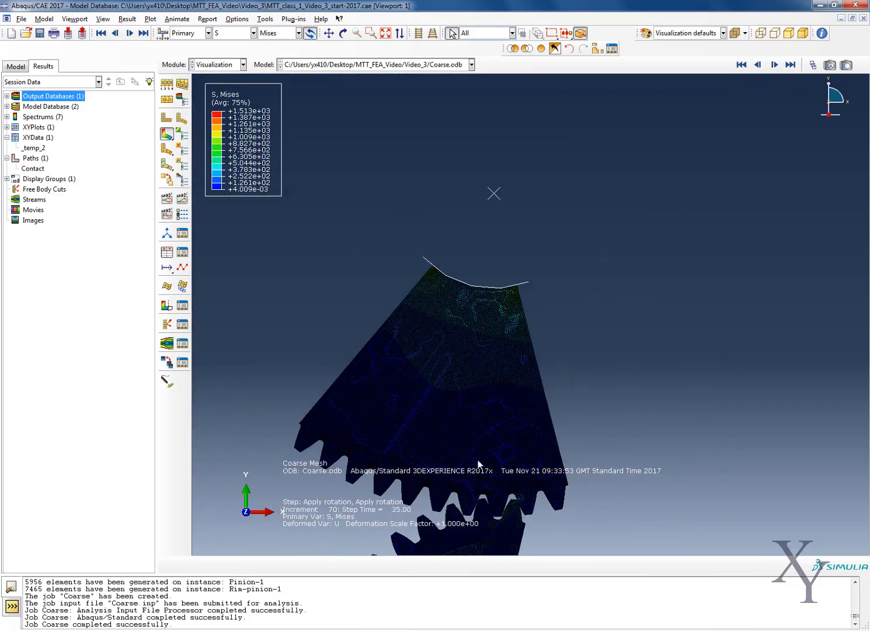
pyautogui.click(329, 33)
pyautogui.moveTo(439, 322); pyautogui.dragTo(491, 147)
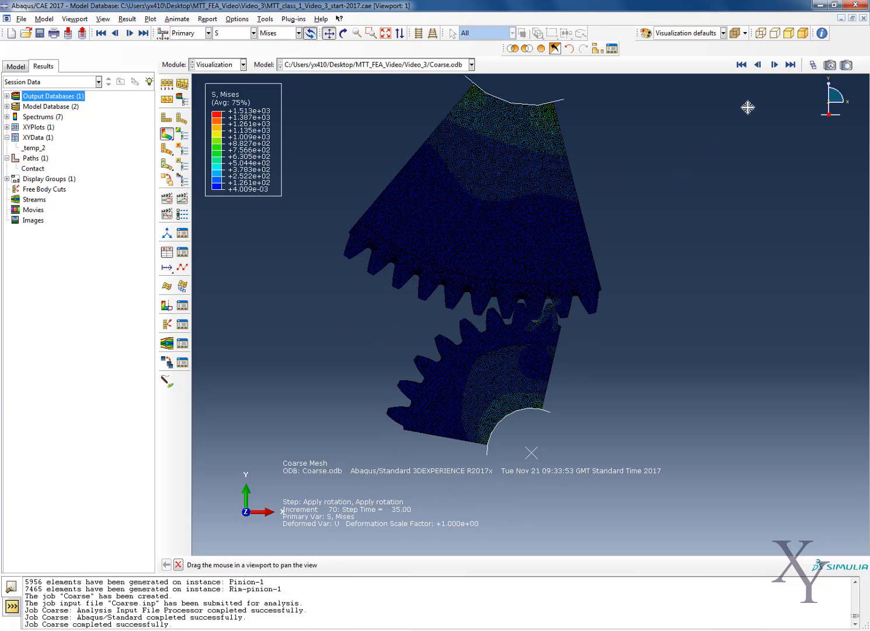
pyautogui.click(759, 68)
pyautogui.click(759, 69)
pyautogui.click(758, 69)
pyautogui.click(759, 68)
pyautogui.click(759, 68)
pyautogui.click(759, 68)
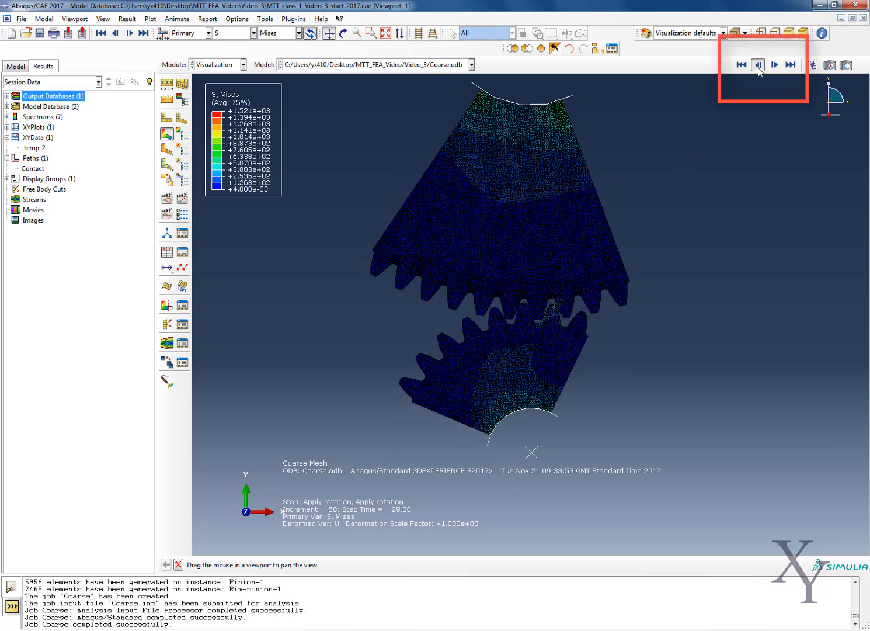
pyautogui.click(760, 68)
pyautogui.click(759, 68)
pyautogui.click(759, 69)
pyautogui.click(759, 68)
pyautogui.click(758, 68)
pyautogui.click(758, 68)
pyautogui.click(758, 68)
pyautogui.click(758, 67)
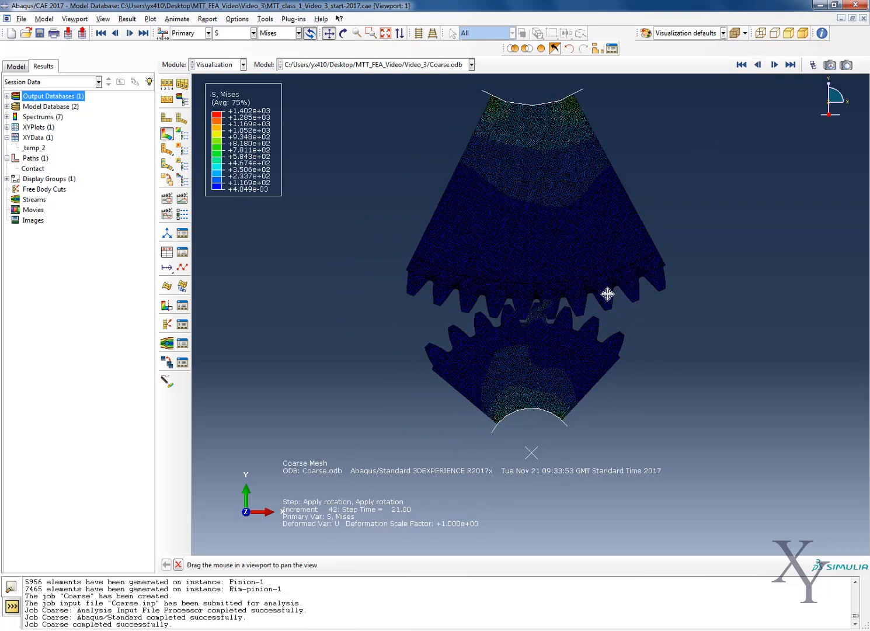
# Examine the stresses at the meshing teeth in neighbouring frames, settling on increment 40 at step time 20.
pyautogui.scroll(3, 550, 284)
pyautogui.scroll(10, 550, 284)
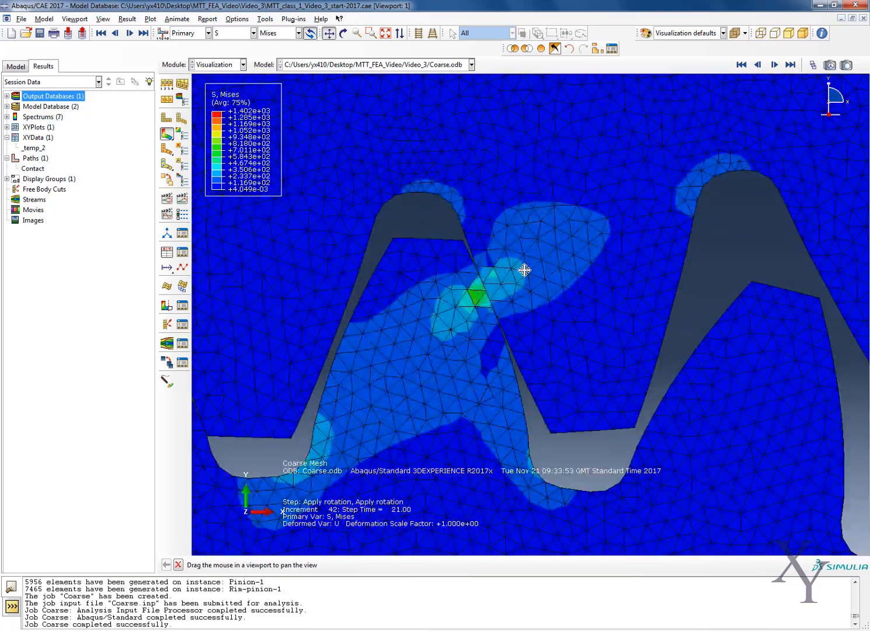
pyautogui.click(757, 67)
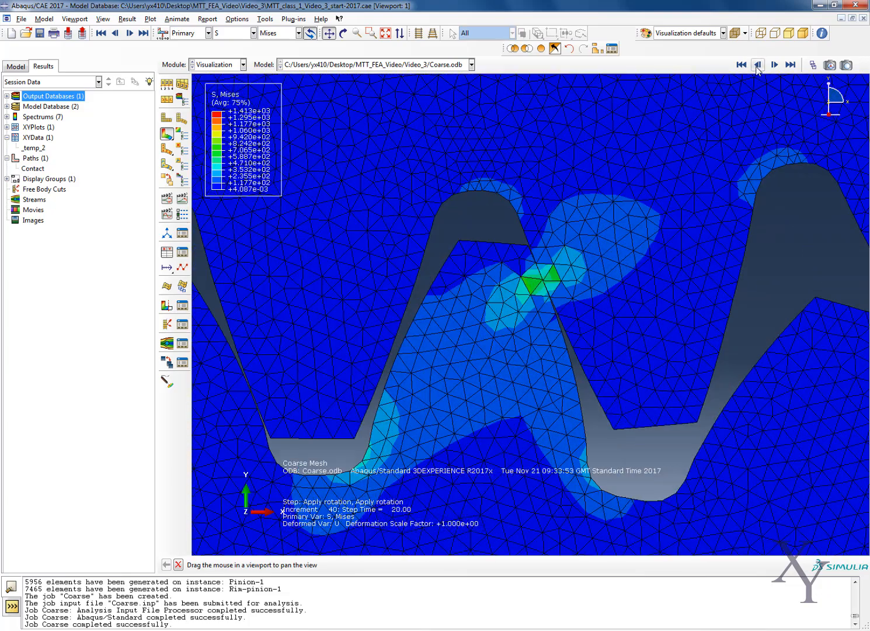
pyautogui.click(757, 66)
pyautogui.click(775, 65)
pyautogui.scroll(1, 657, 266)
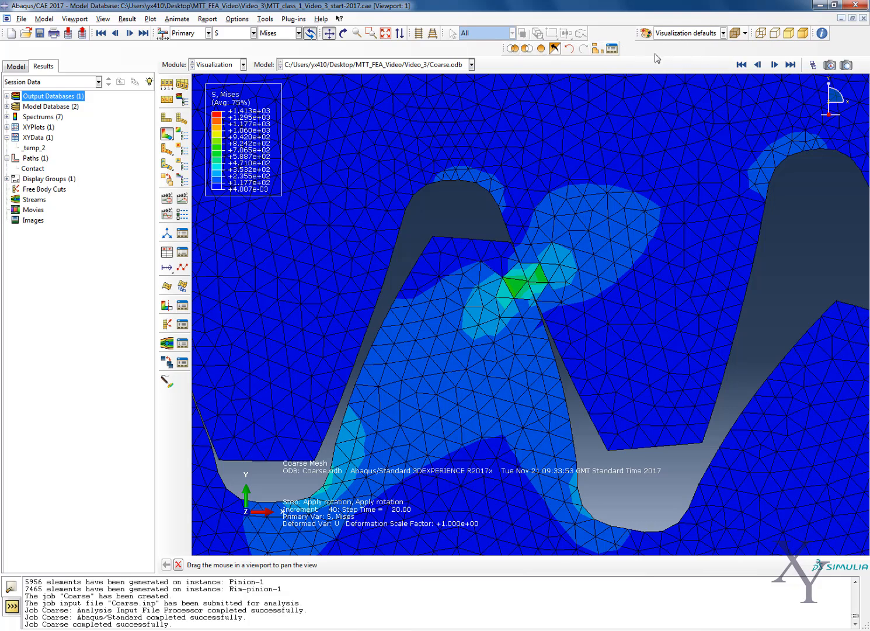
# Display only the PINION-1 part instance and compare its tooth stresses between increments 38 and 40, ending on increment 40.
pyautogui.click(595, 50)
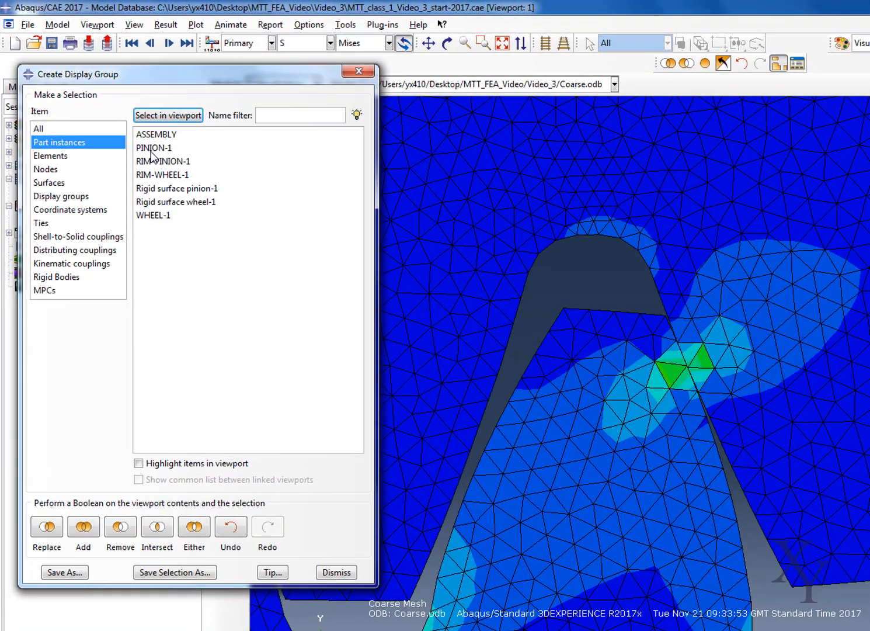
pyautogui.click(152, 150)
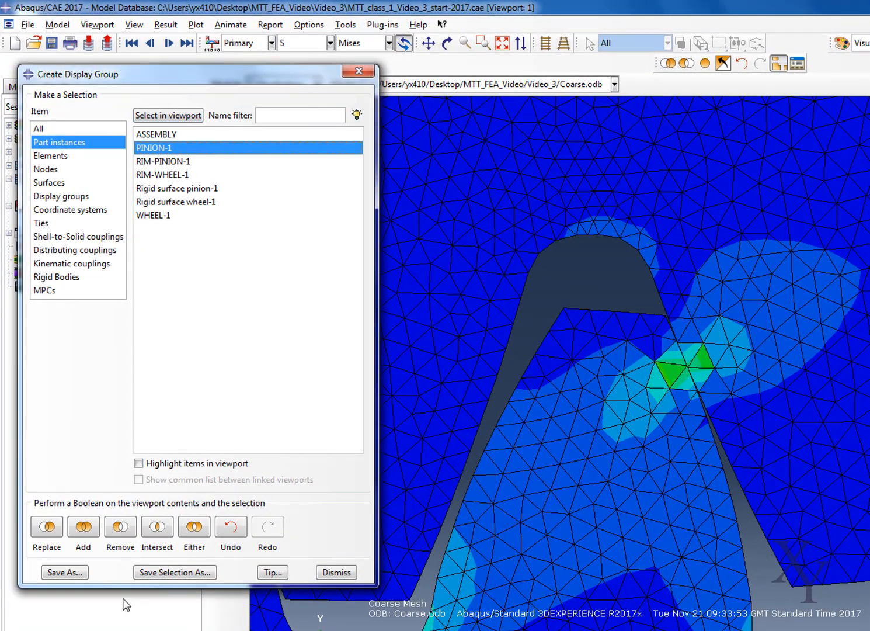
pyautogui.click(50, 531)
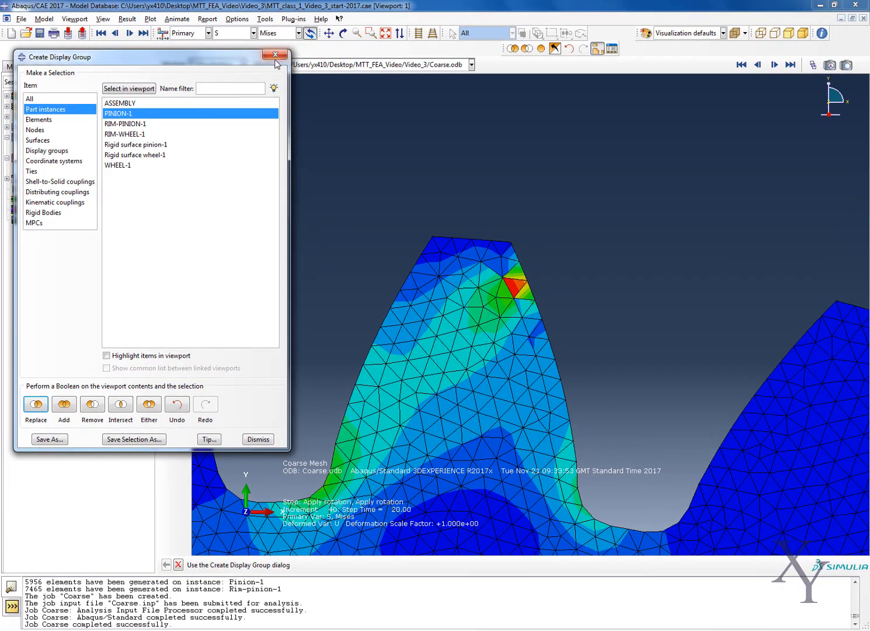
pyautogui.click(275, 55)
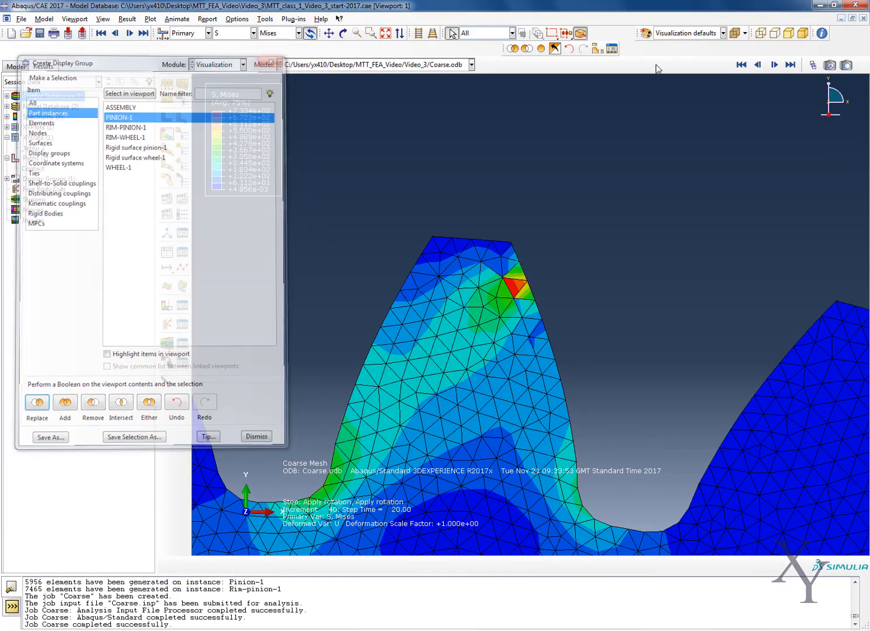
pyautogui.click(758, 64)
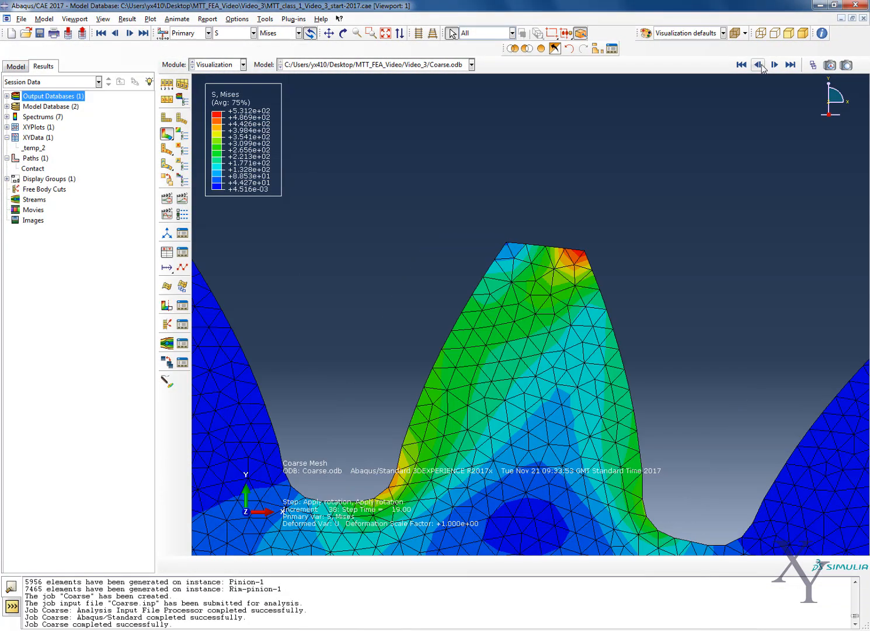
pyautogui.click(774, 64)
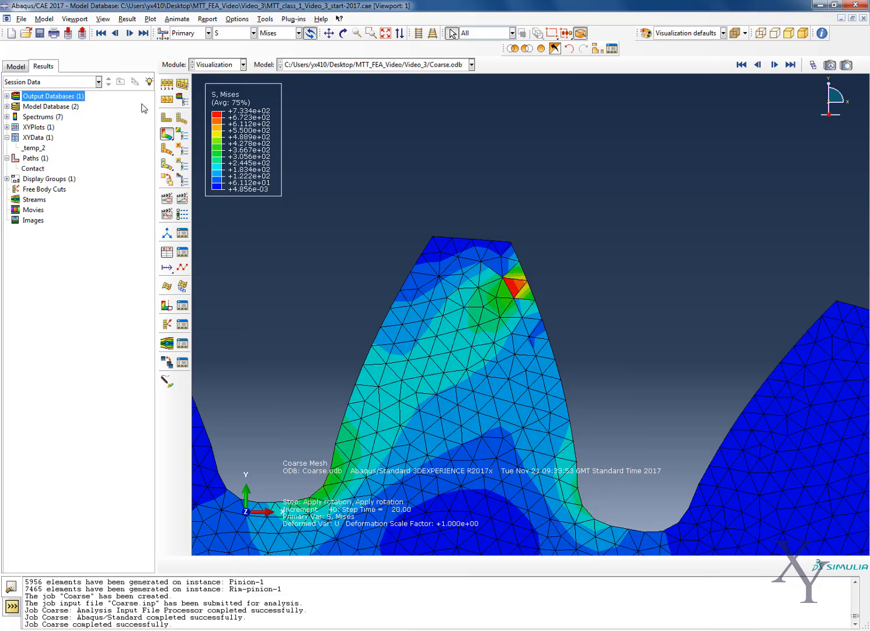
# Create a path of type Node list and start adding nodes to it from the viewport.
pyautogui.rightClick(45, 163)
pyautogui.click(64, 176)
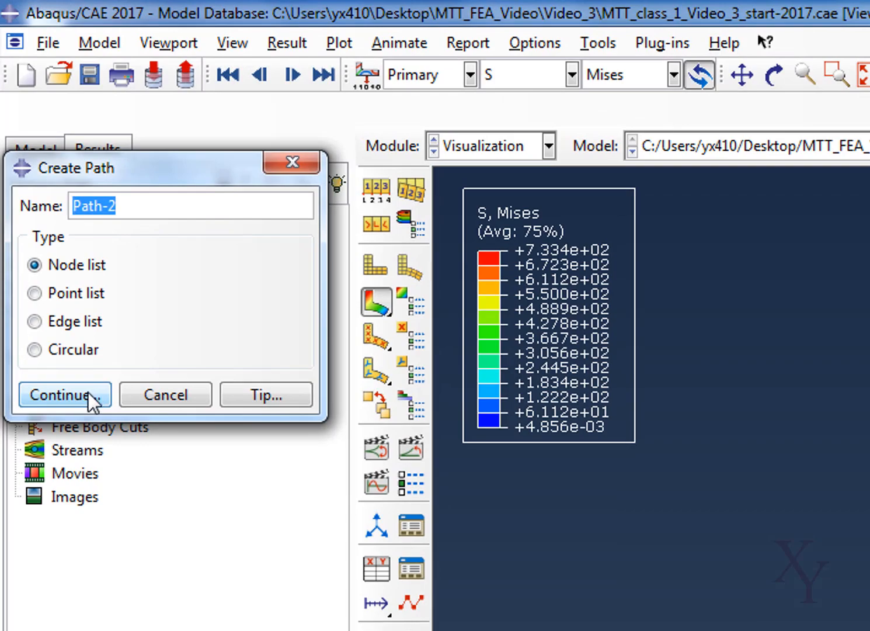
pyautogui.click(88, 393)
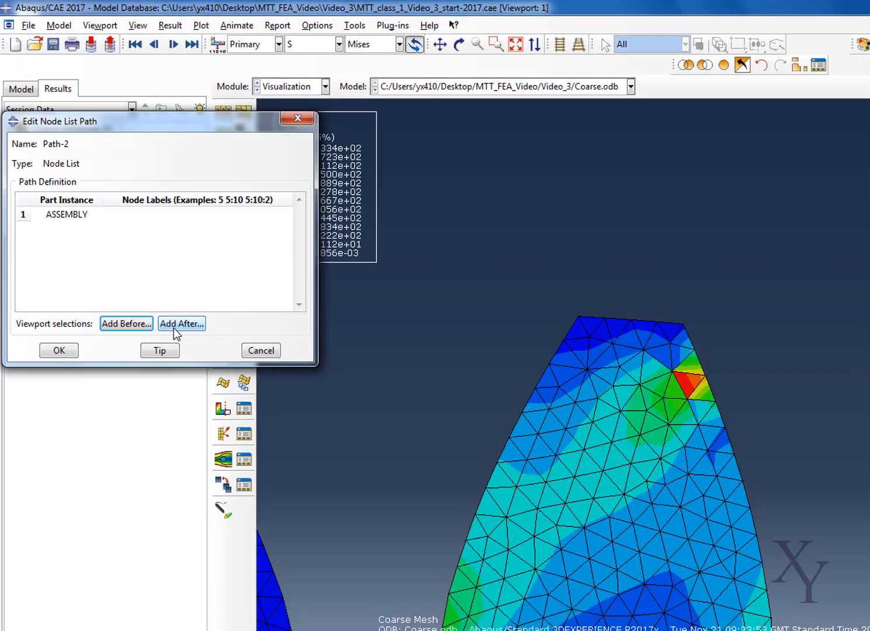
pyautogui.click(177, 326)
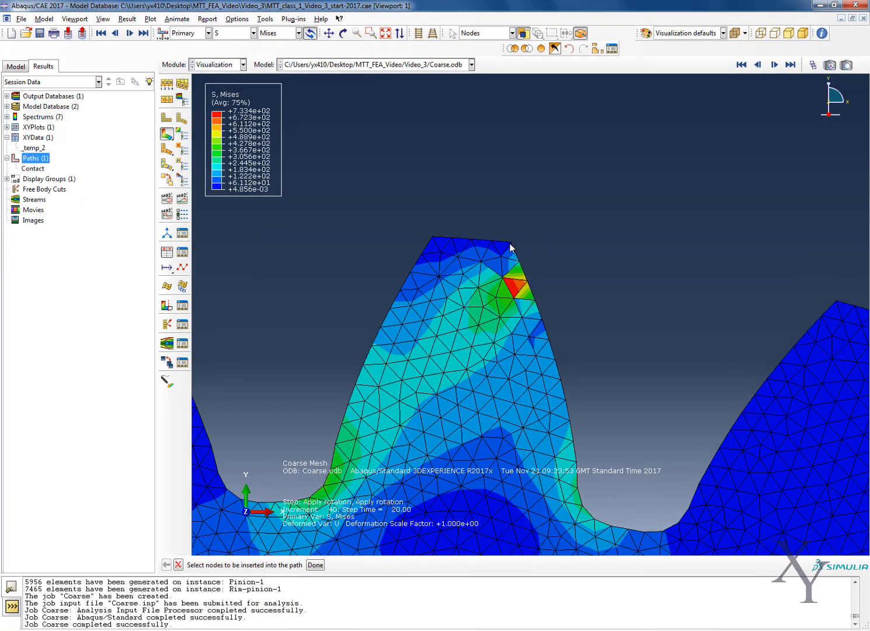
# Pick the nodes along the loaded pinion tooth flank, from tip corner node 133 down to node 129, and save the path.
pyautogui.click(511, 242)
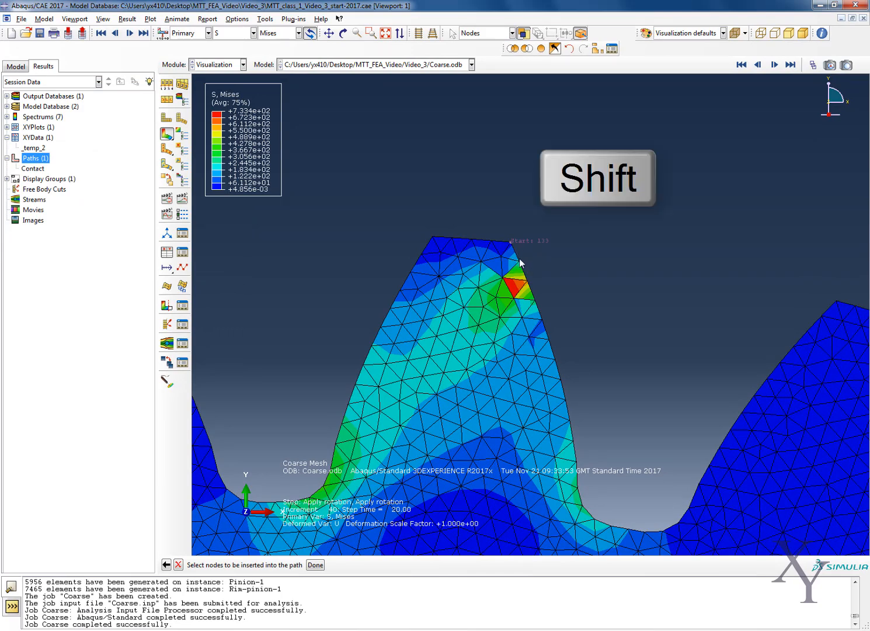
pyautogui.keyDown('shift'); pyautogui.click(520, 263); pyautogui.keyUp('shift')
pyautogui.keyDown('shift'); pyautogui.click(528, 282); pyautogui.keyUp('shift')
pyautogui.keyDown('shift'); pyautogui.click(536, 301); pyautogui.keyUp('shift')
pyautogui.keyDown('shift'); pyautogui.click(549, 344); pyautogui.keyUp('shift')
pyautogui.keyDown('shift'); pyautogui.click(567, 400); pyautogui.keyUp('shift')
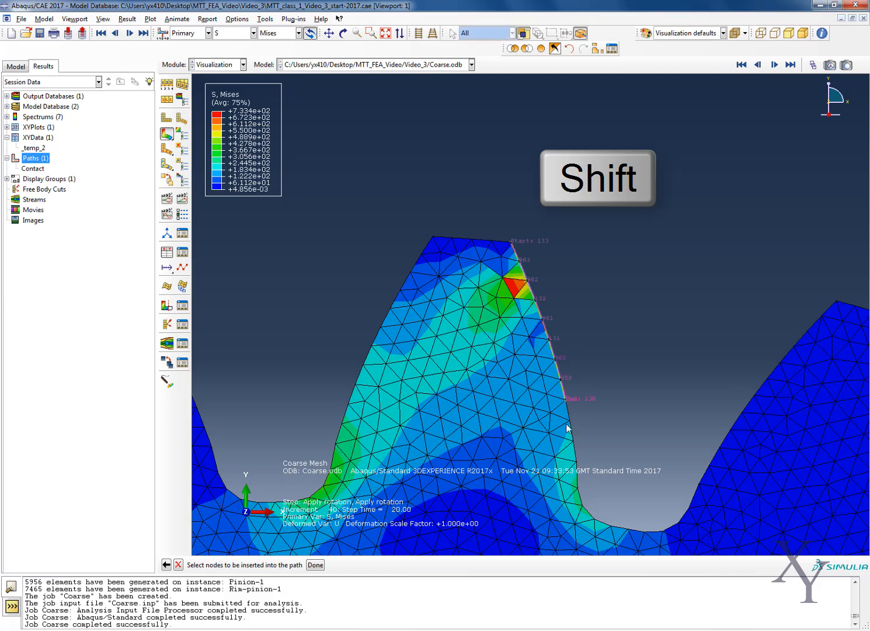
pyautogui.keyDown('shift'); pyautogui.click(570, 419); pyautogui.keyUp('shift')
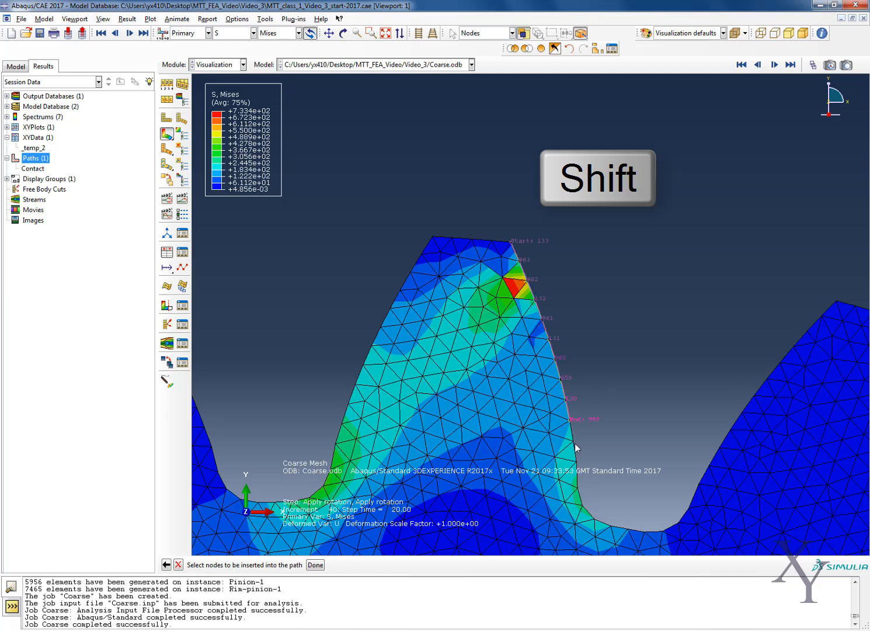
pyautogui.keyDown('shift'); pyautogui.click(574, 440); pyautogui.keyUp('shift')
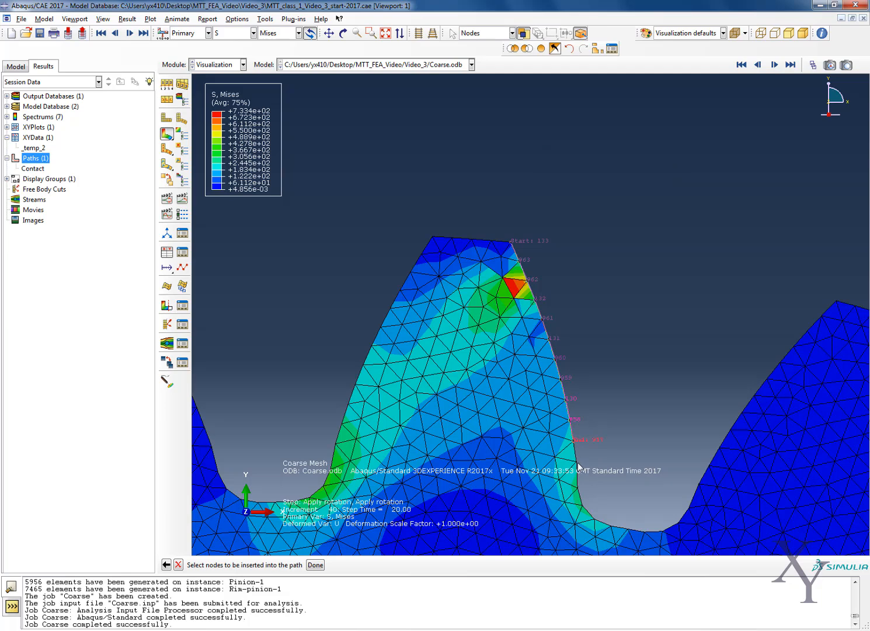
pyautogui.click(314, 565)
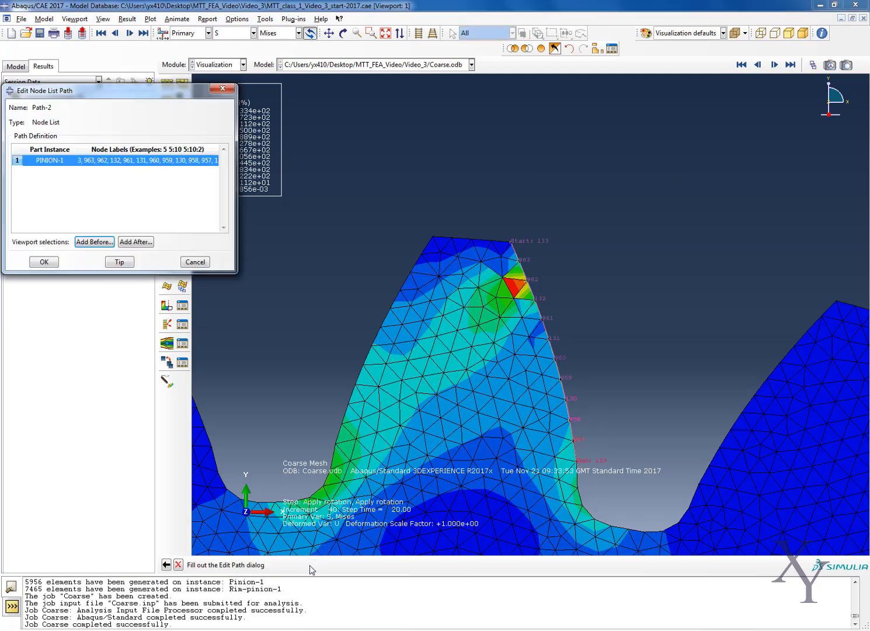
pyautogui.click(44, 263)
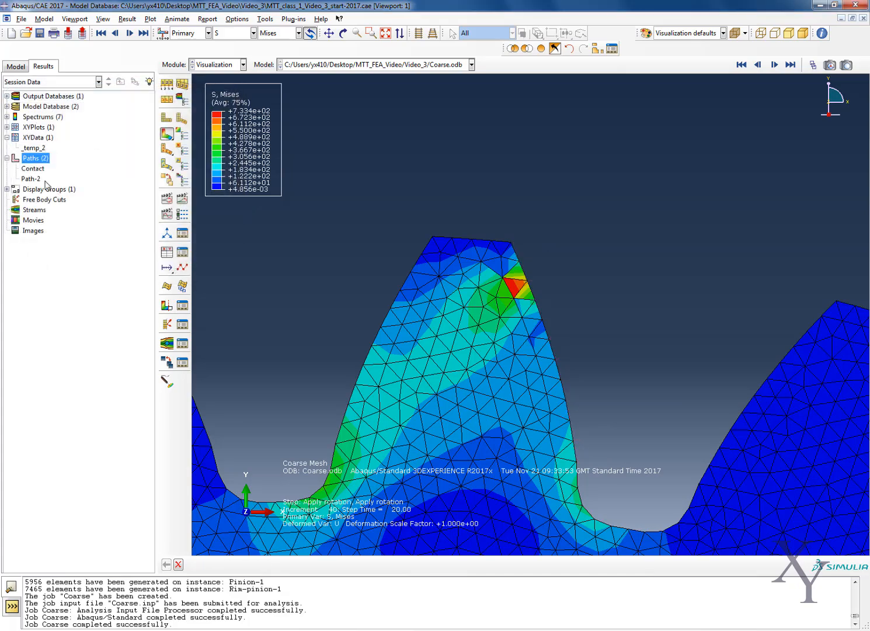
# Start creating XY data with a path as its source.
pyautogui.rightClick(41, 138)
pyautogui.click(56, 152)
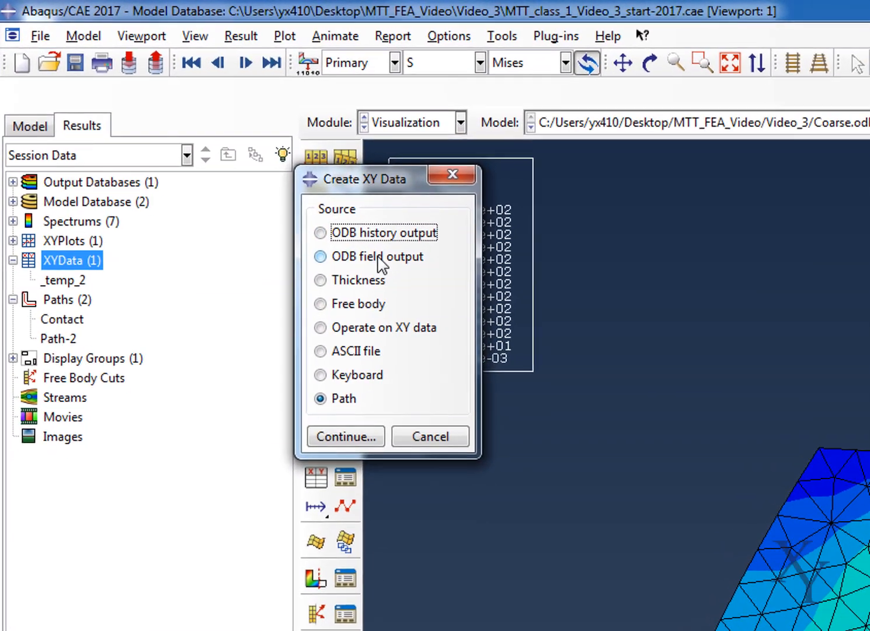
pyautogui.click(381, 263)
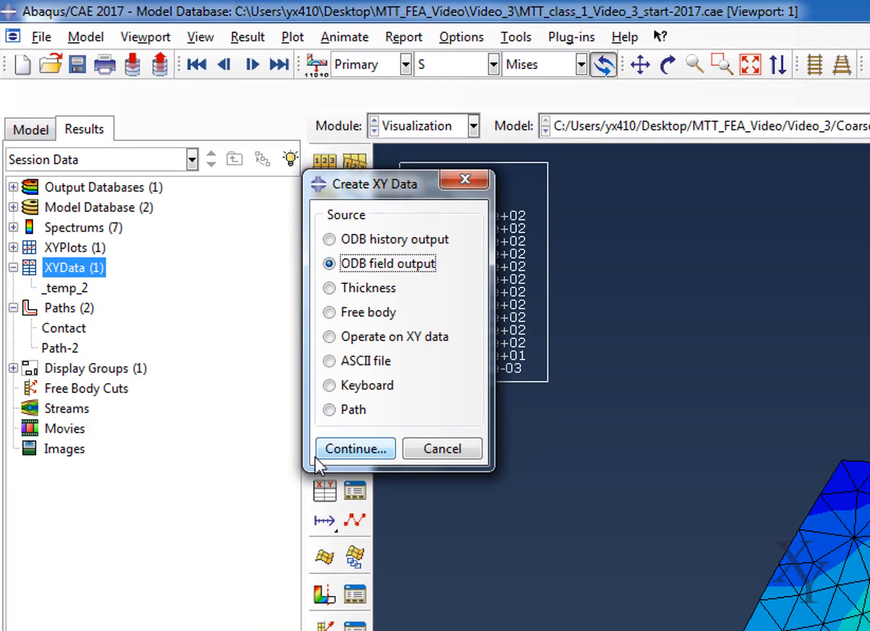
pyautogui.click(330, 409)
pyautogui.click(355, 449)
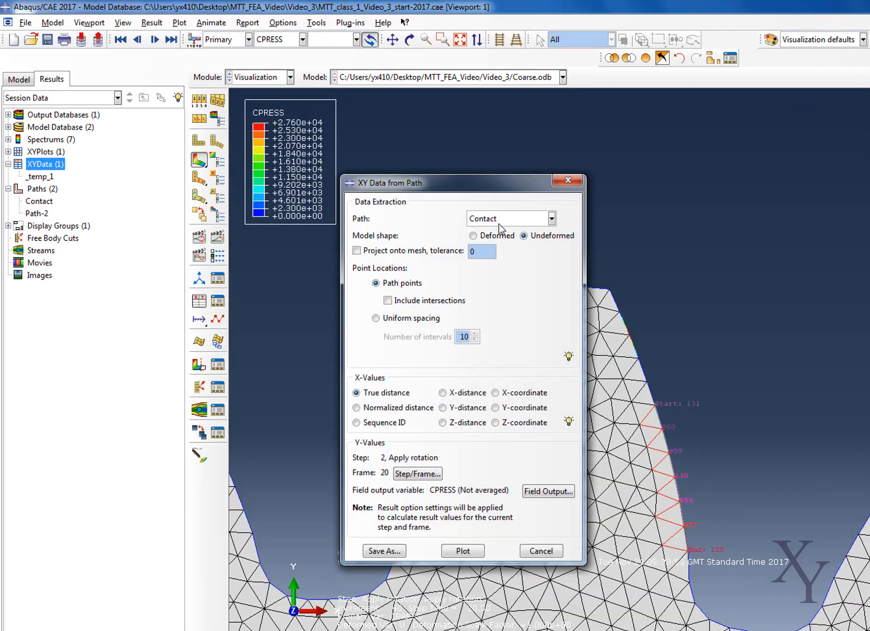
# Plot CPRESS against true distance along Path-2 on the undeformed shape, using path points without intersections, and close the XY data dialog.
pyautogui.click(499, 225)
pyautogui.click(501, 247)
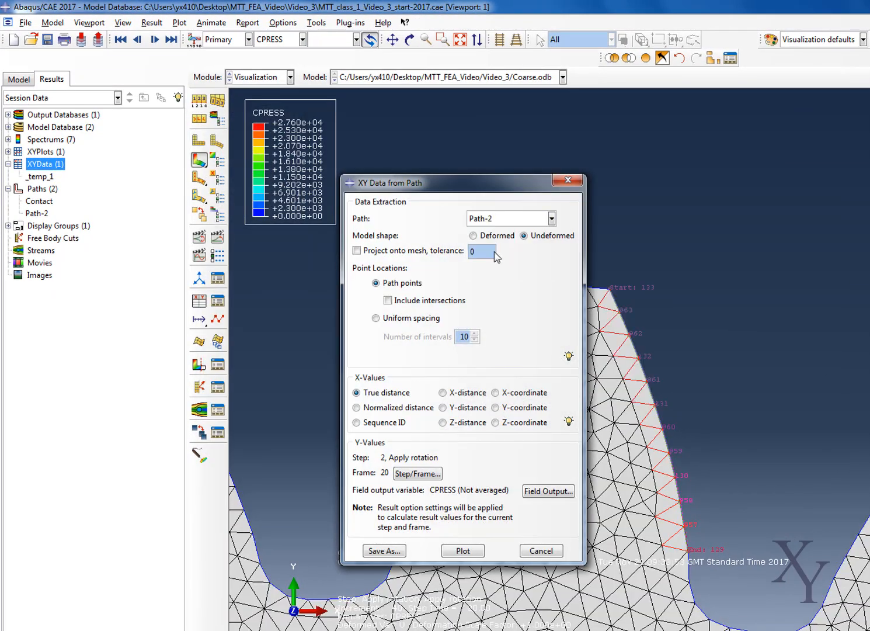
pyautogui.click(462, 550)
pyautogui.moveTo(461, 183); pyautogui.dragTo(678, 179)
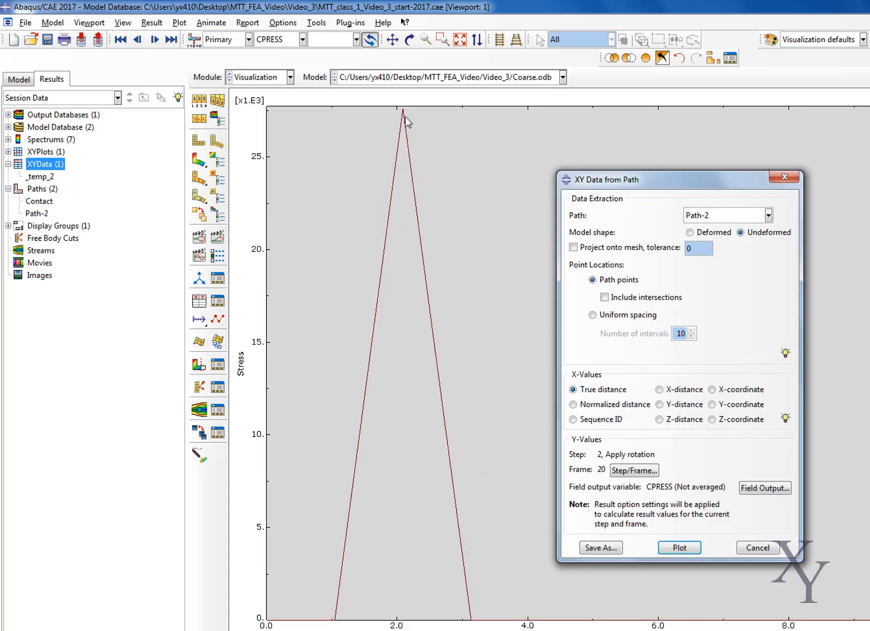
pyautogui.click(783, 177)
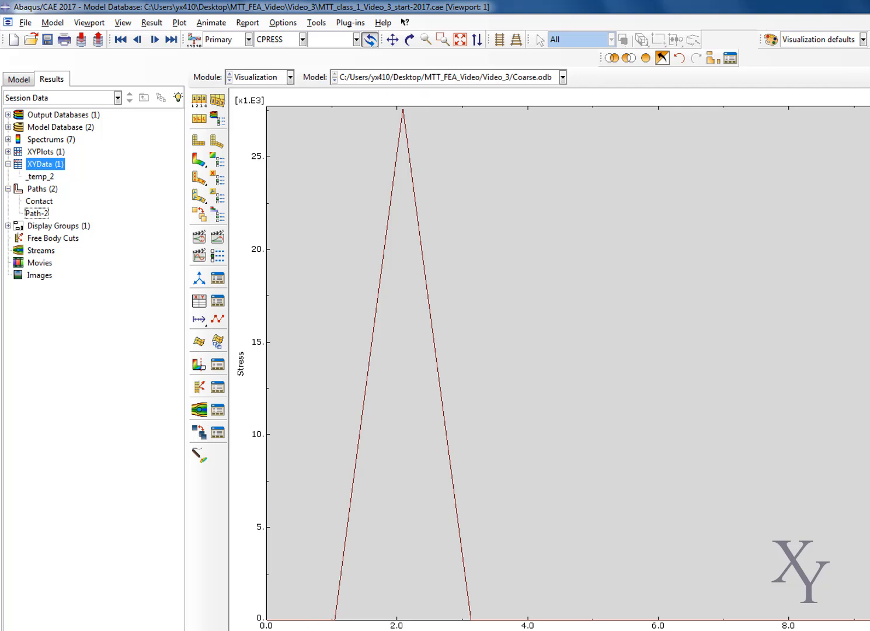
# Open the _temp_2 XY data table, examine the contact pressure values along Path-2, and close it.
pyautogui.click(36, 215)
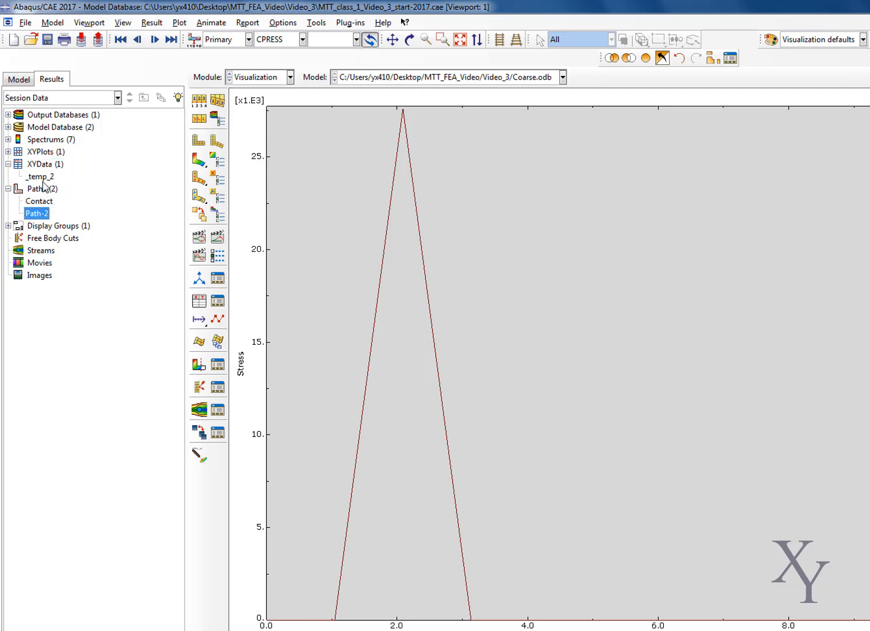
pyautogui.rightClick(41, 176)
pyautogui.click(72, 209)
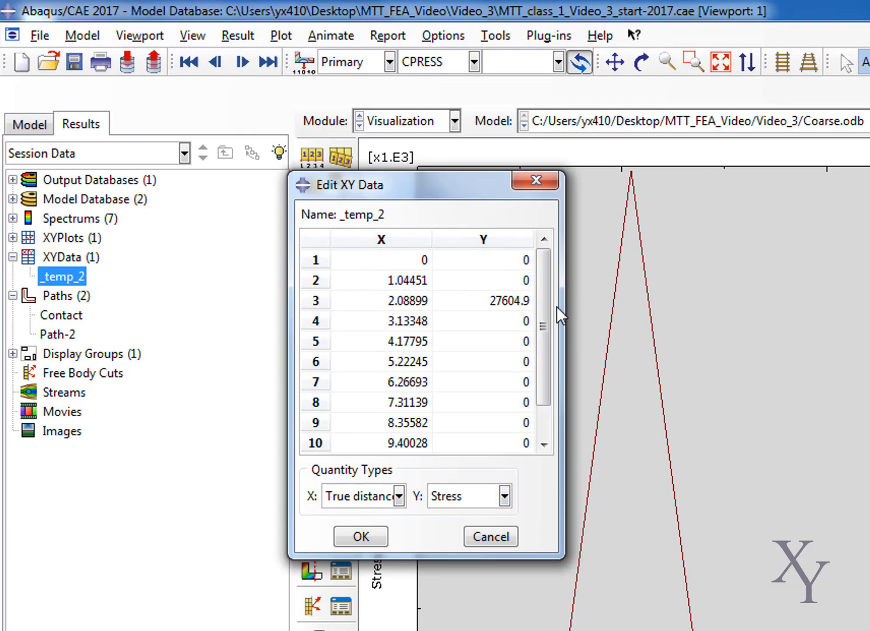
pyautogui.click(535, 180)
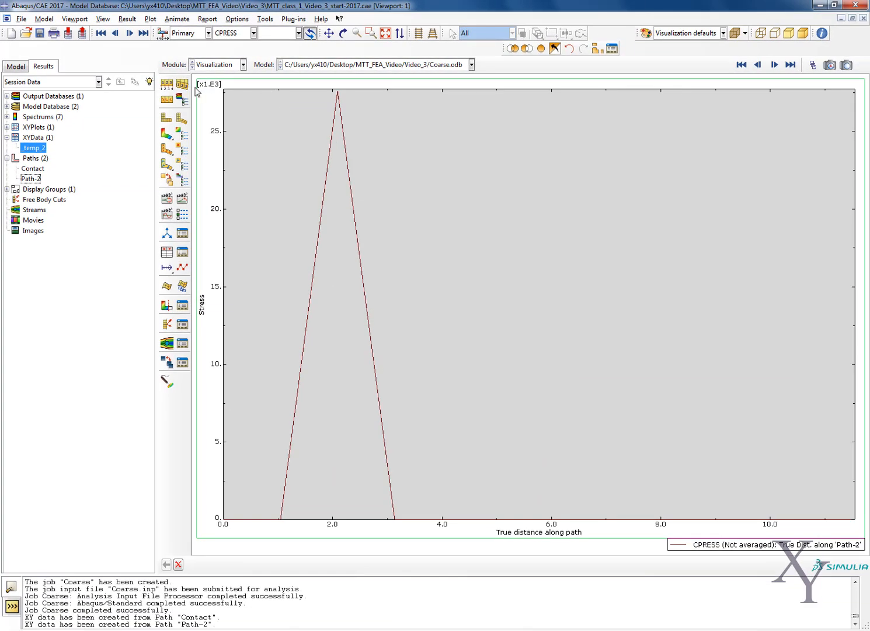
# Return to the contour plot and replace the displayed pinion with all items in the model.
pyautogui.click(166, 133)
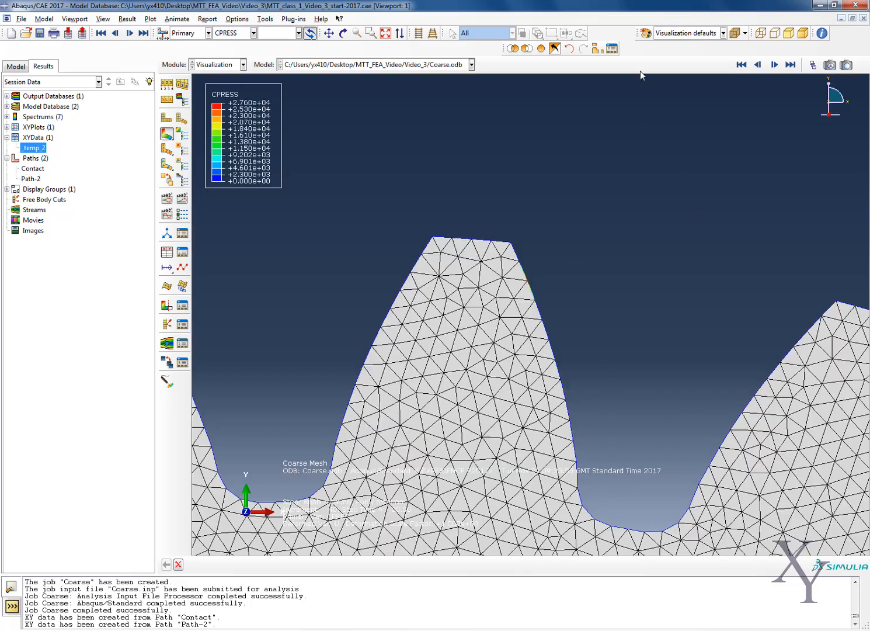
pyautogui.click(597, 49)
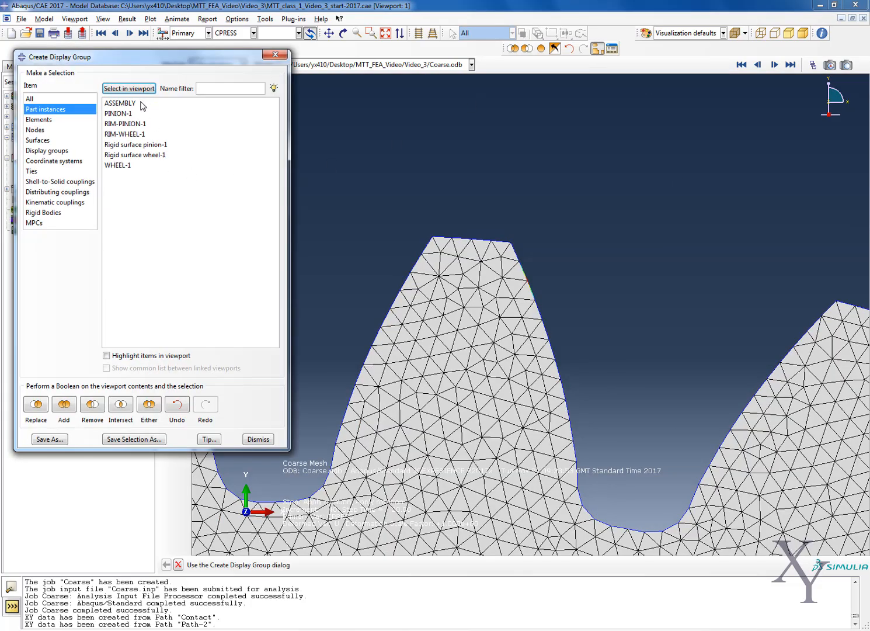
pyautogui.click(139, 113)
pyautogui.click(139, 104)
pyautogui.click(36, 405)
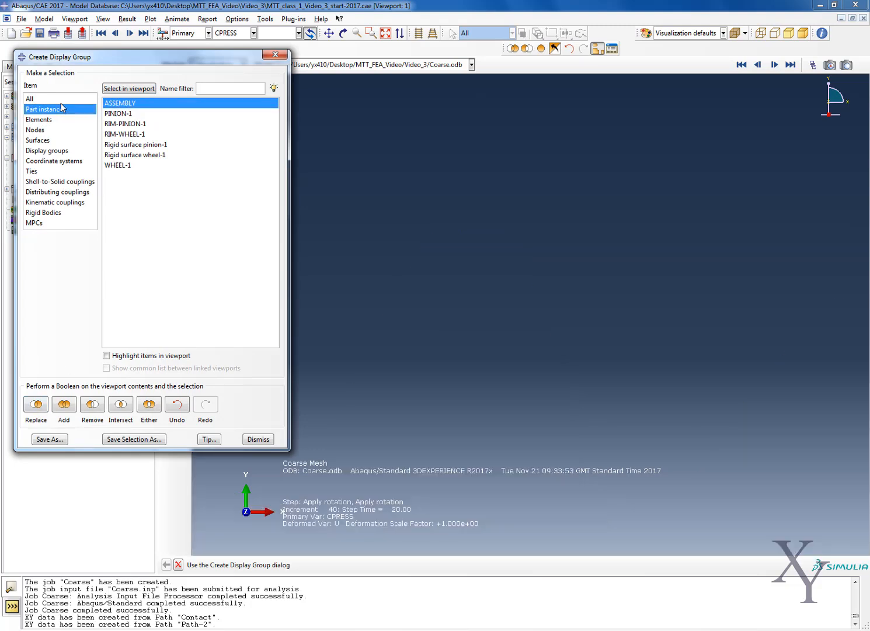
pyautogui.click(61, 100)
pyautogui.click(47, 439)
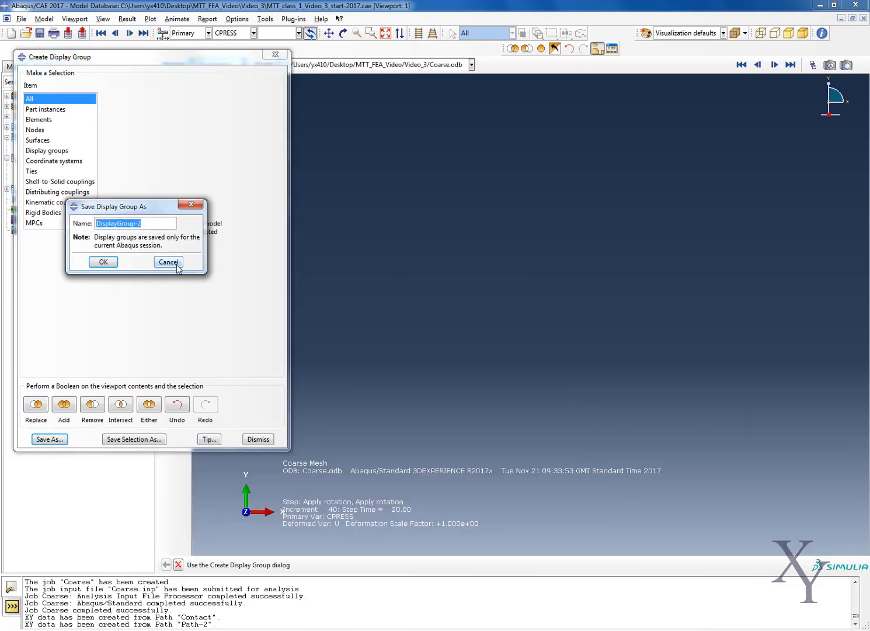
pyautogui.click(168, 262)
pyautogui.click(36, 404)
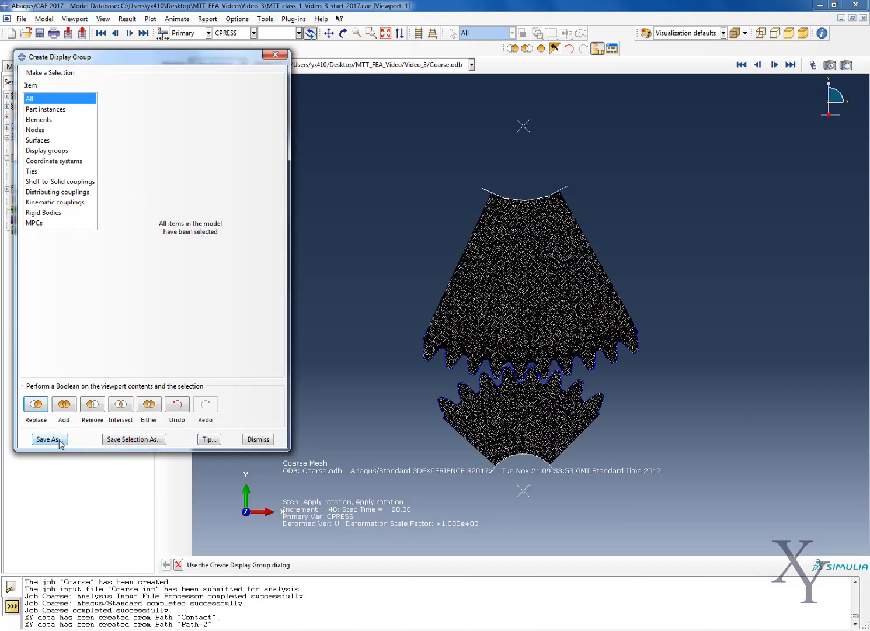
pyautogui.click(257, 439)
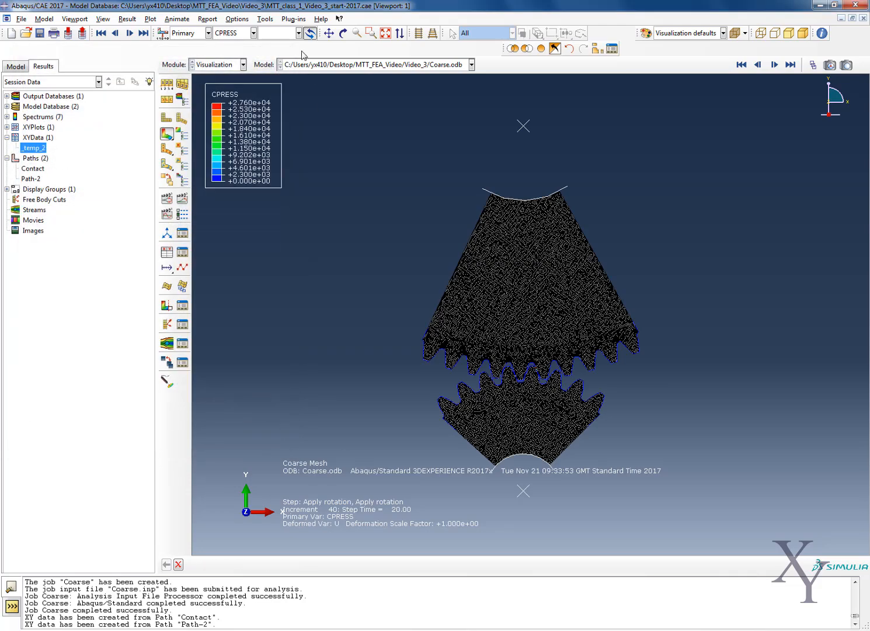
# Switch the contour variable to S, Mises and inspect the stresses at the meshing teeth.
pyautogui.click(254, 33)
pyautogui.click(221, 86)
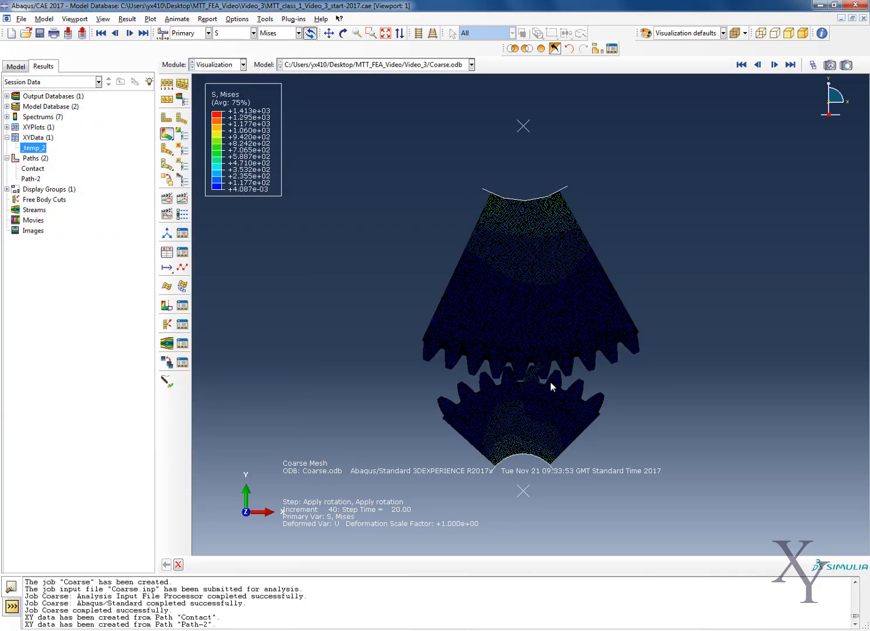
pyautogui.scroll(5, 546, 383)
pyautogui.scroll(5, 535, 343)
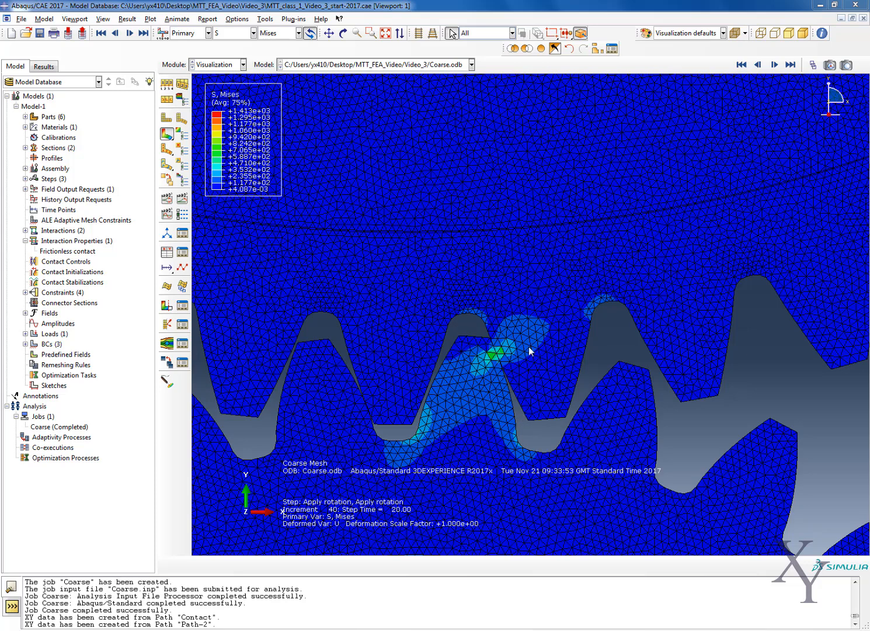
# Copy Model-1 to a new model named Mesh_Refinement.
pyautogui.rightClick(40, 111)
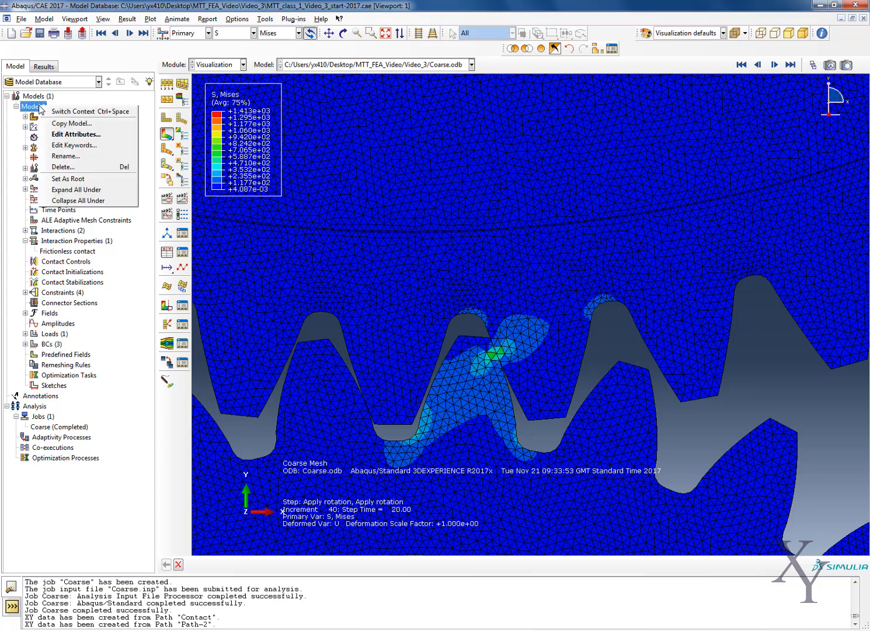
pyautogui.click(70, 120)
pyautogui.write('M')
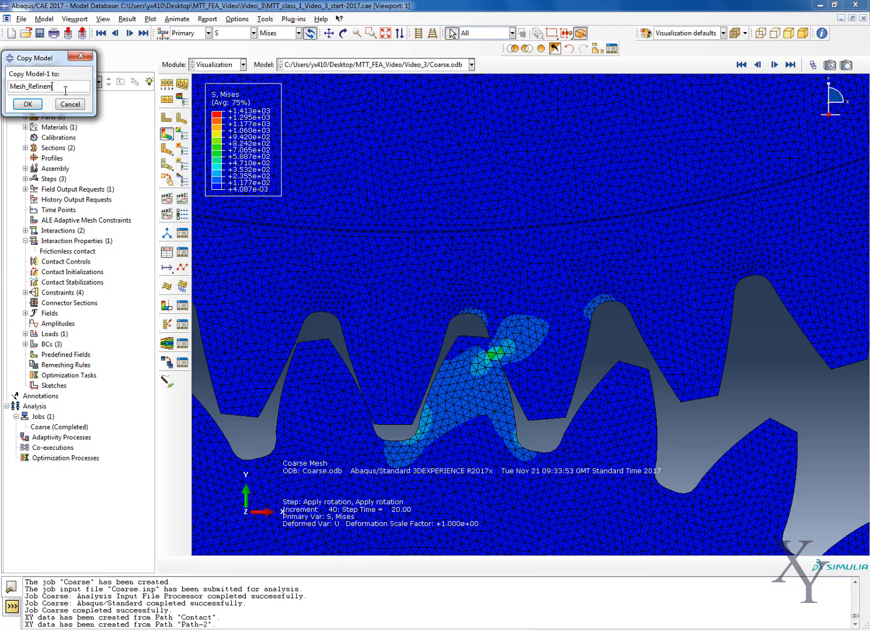
pyautogui.write('esh_Refinement')
pyautogui.press('Return')
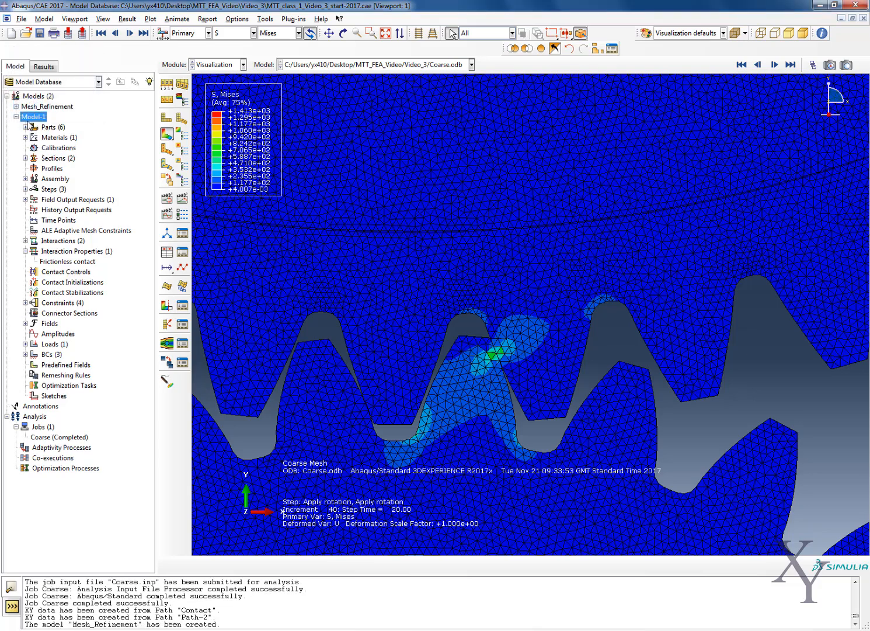
# Expand the Mesh_Refinement model, bring it up in the Mesh module, and collapse Model-1 in the model tree.
pyautogui.click(40, 107)
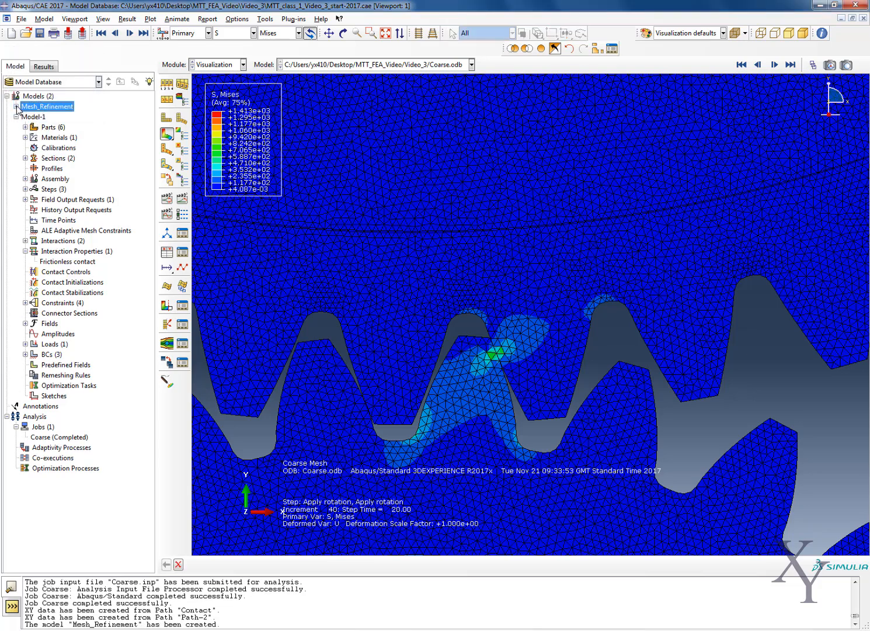
pyautogui.rightClick(22, 108)
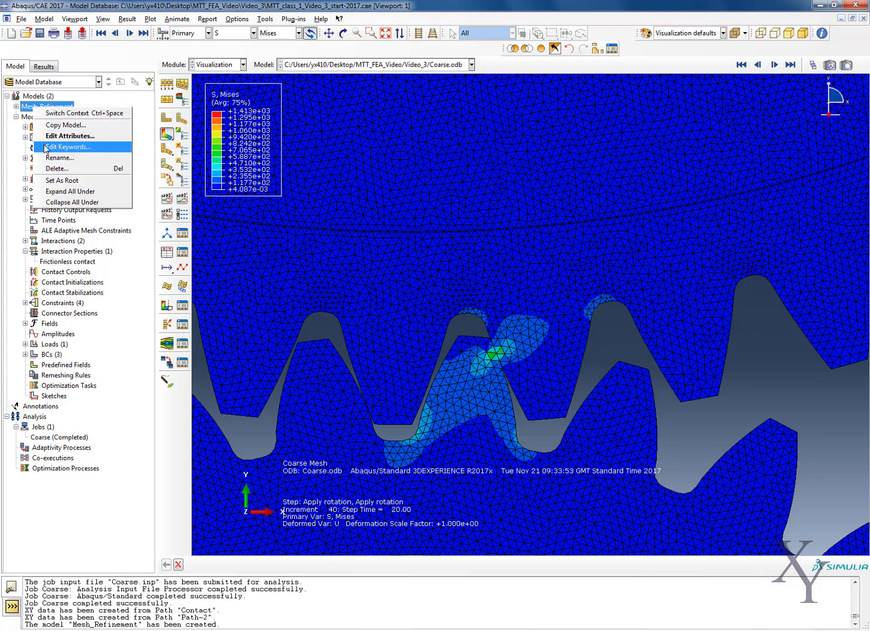
pyautogui.click(16, 105)
pyautogui.click(16, 107)
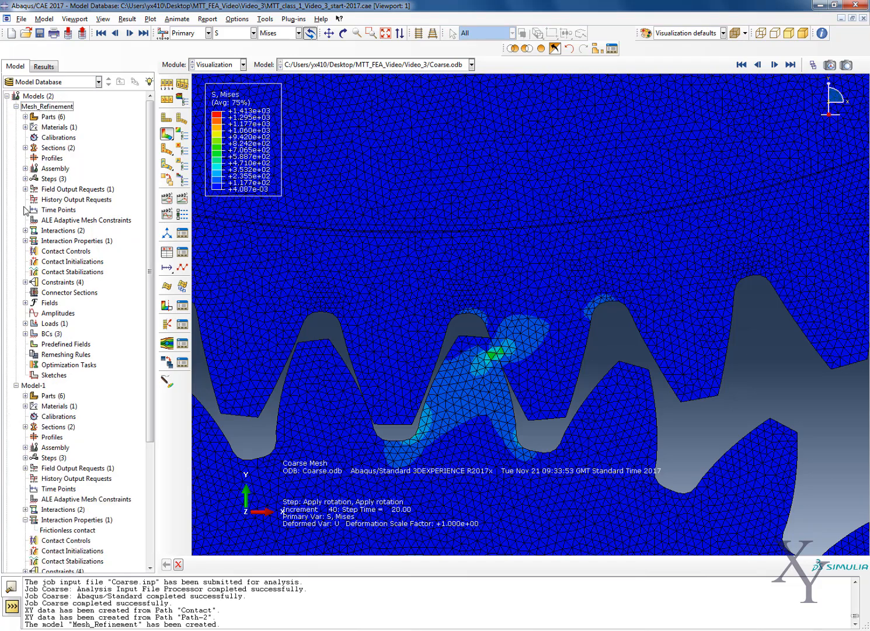
pyautogui.click(205, 66)
pyautogui.click(211, 143)
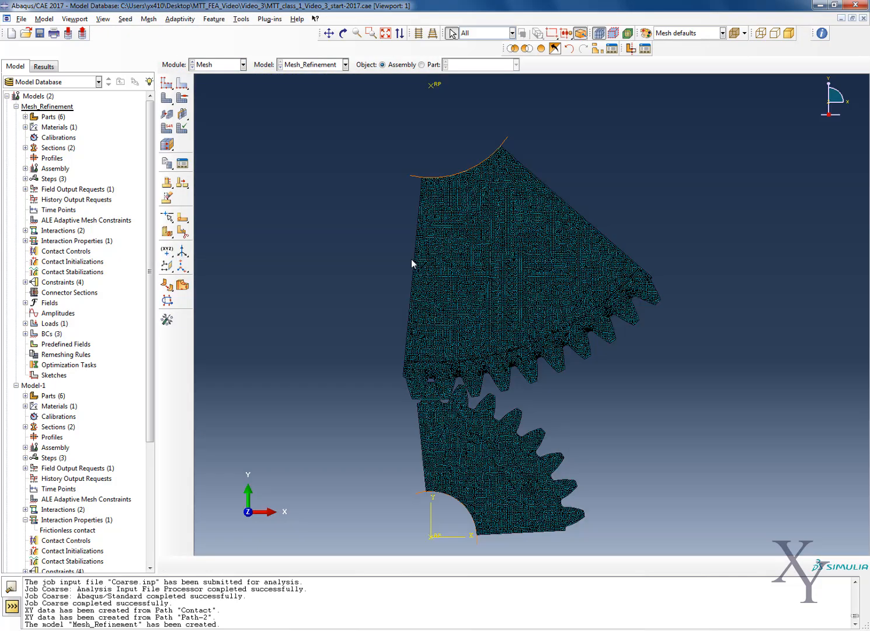
pyautogui.click(16, 386)
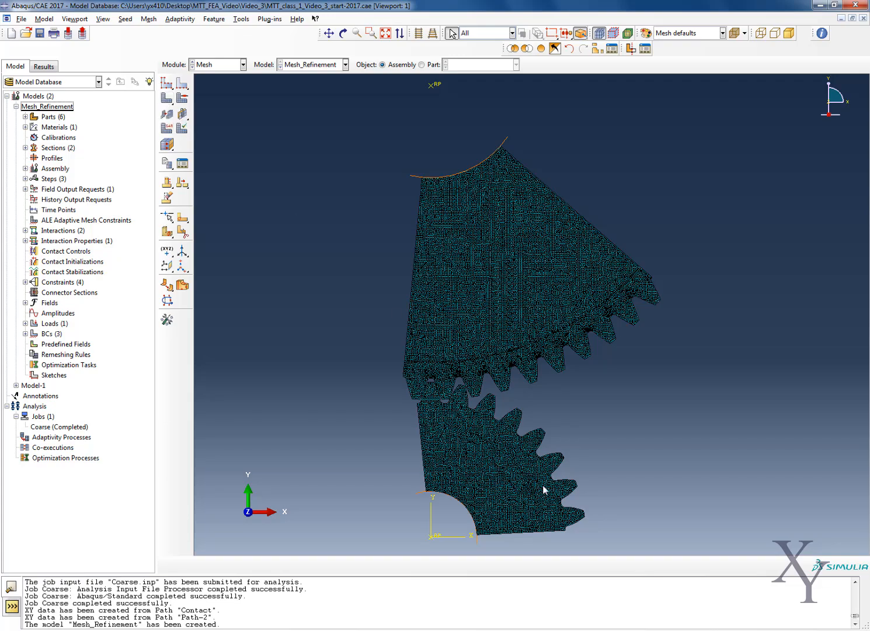
# Display only the Pinion-1 and Rim-pinion-1 instances of the assembly.
pyautogui.scroll(-3, 545, 483)
pyautogui.scroll(3, 542, 452)
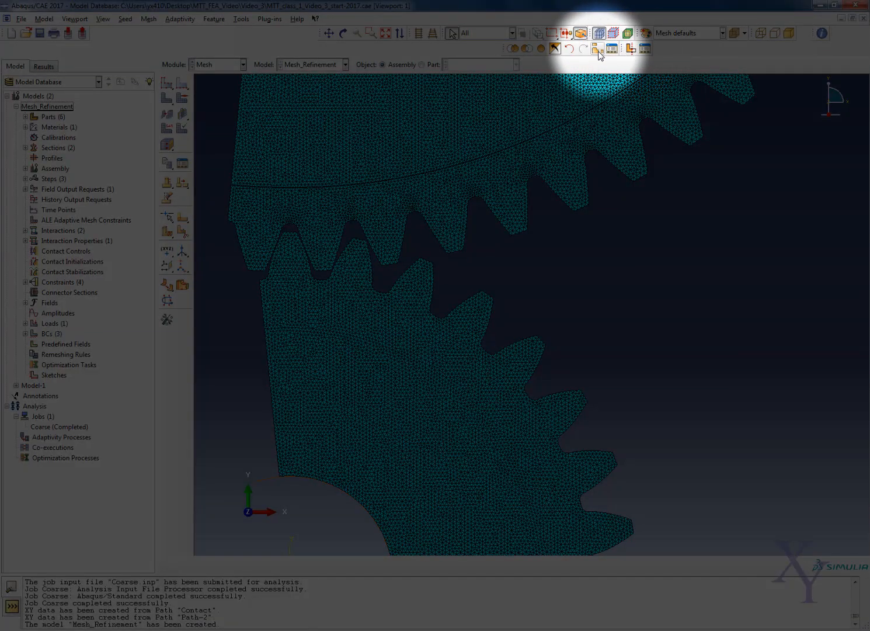
pyautogui.click(599, 52)
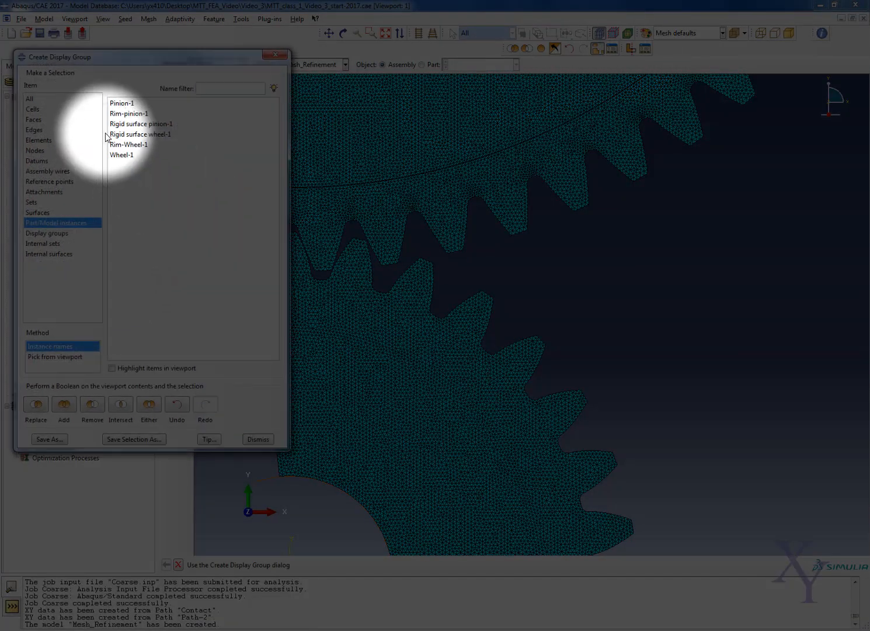
pyautogui.click(130, 104)
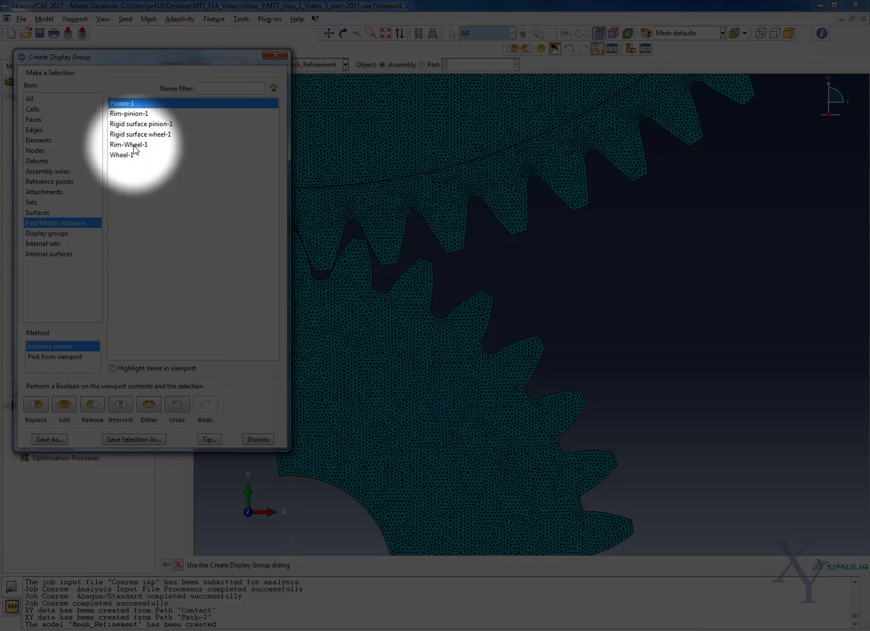
pyautogui.keyDown('ctrl'); pyautogui.click(135, 113); pyautogui.keyUp('ctrl')
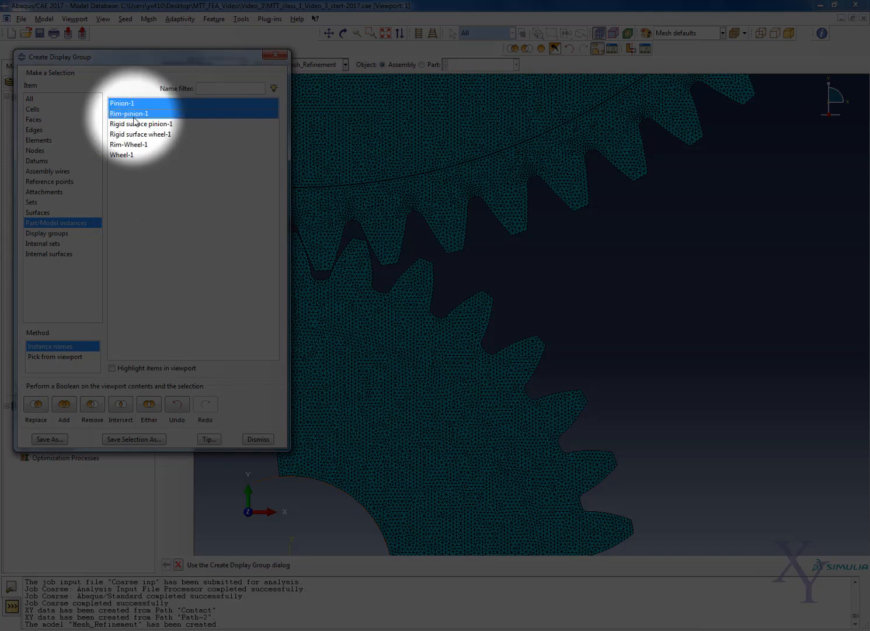
pyautogui.click(37, 405)
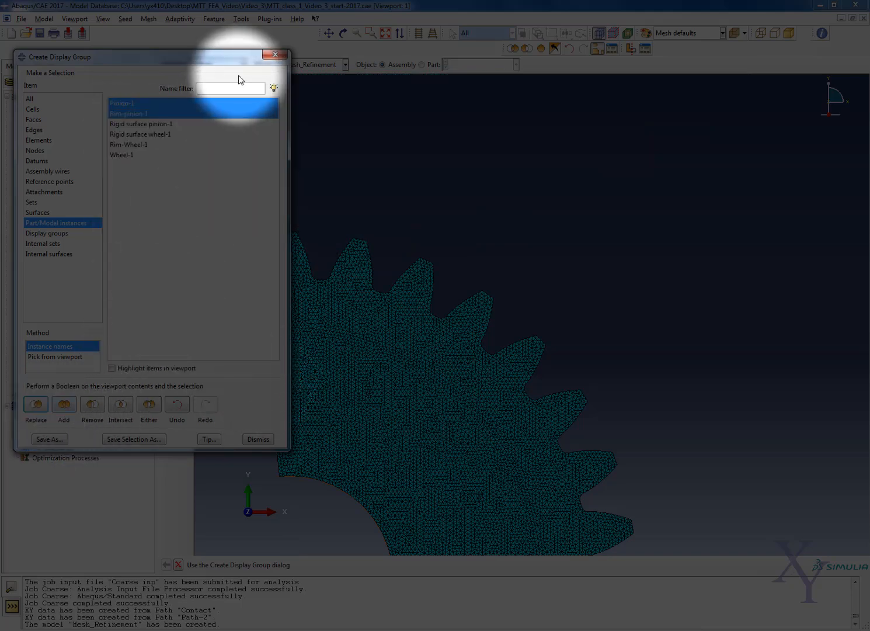
pyautogui.click(270, 54)
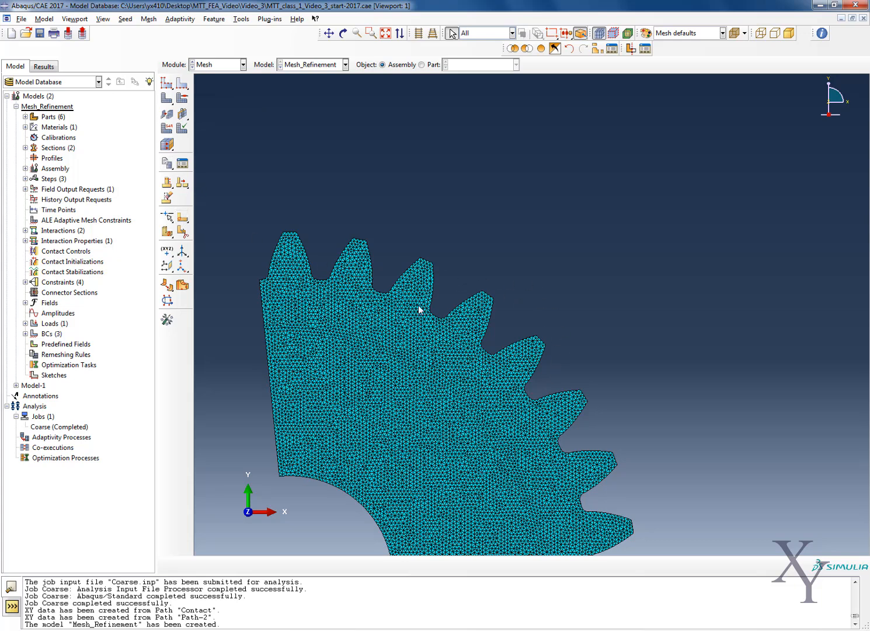
# Start a sketched face partition on the toothed outer face of the pinion, accepting deletion of the affected mesh.
pyautogui.scroll(-2, 501, 335)
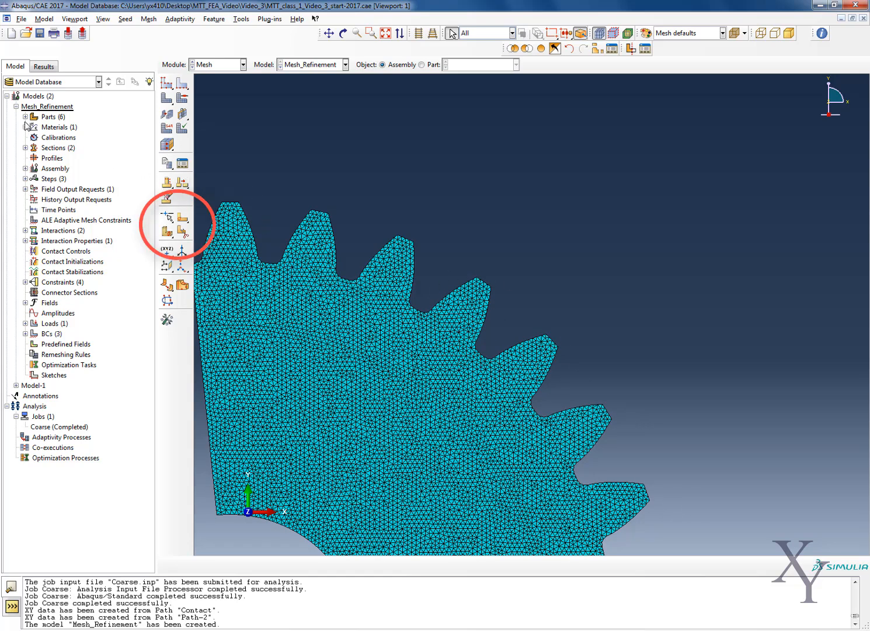
pyautogui.click(184, 217)
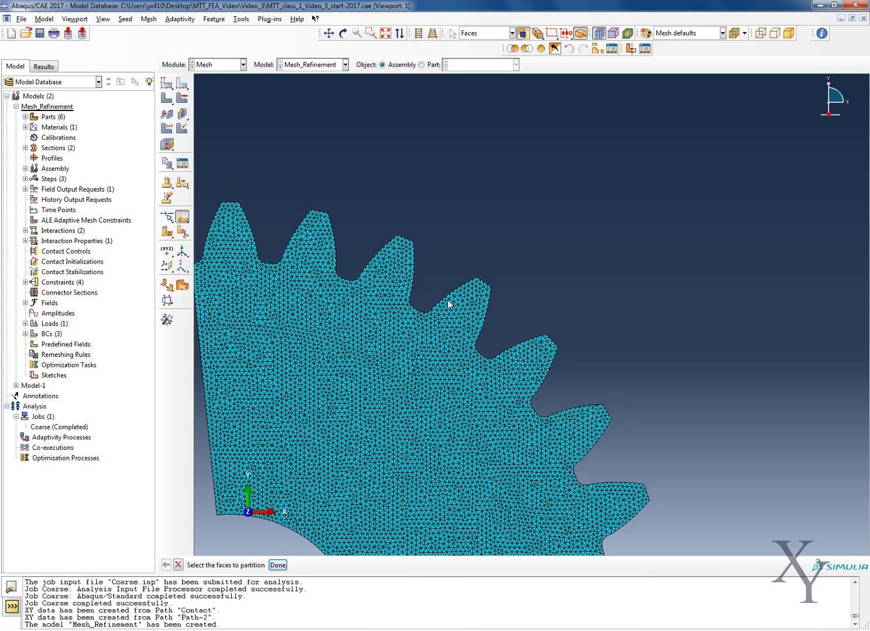
pyautogui.click(444, 331)
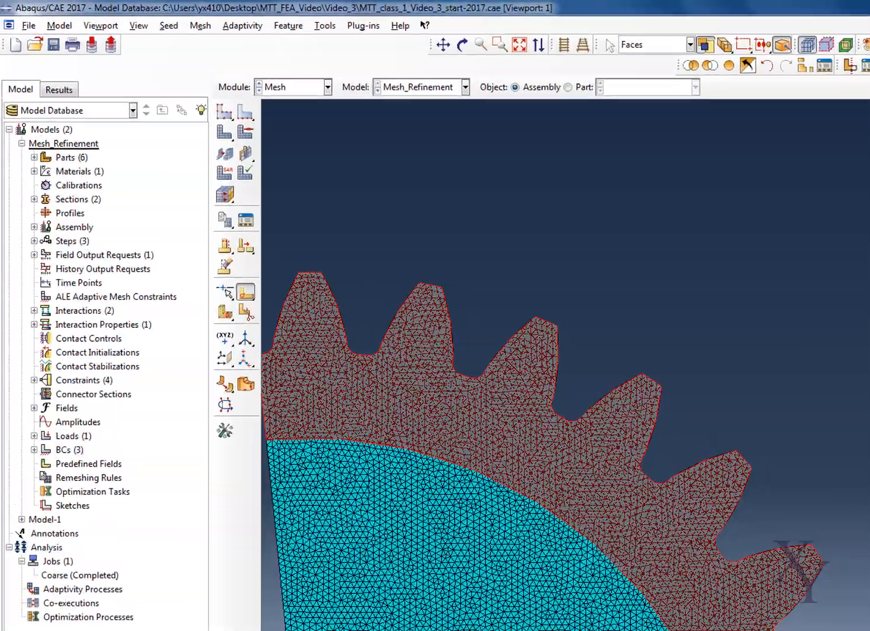
pyautogui.click(278, 565)
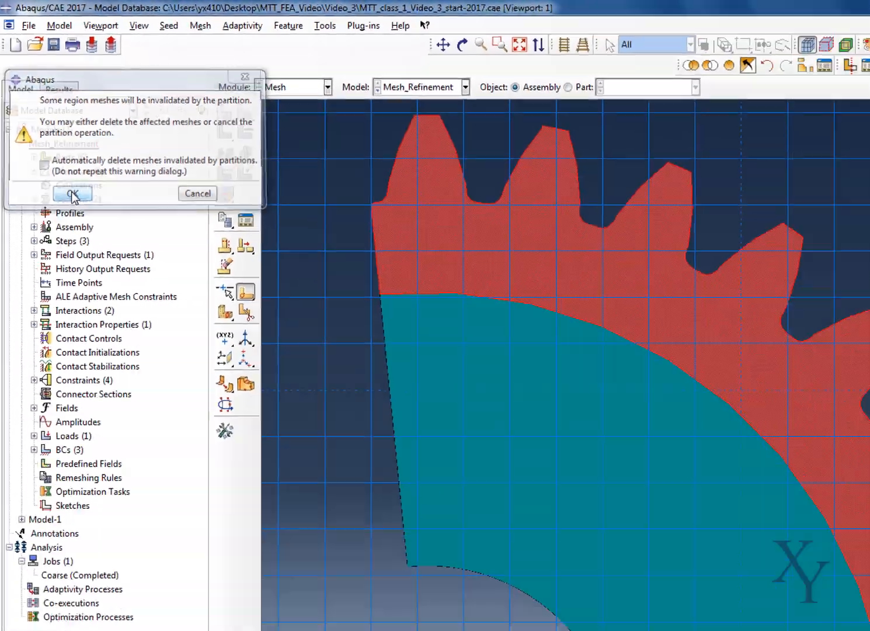
pyautogui.click(122, 328)
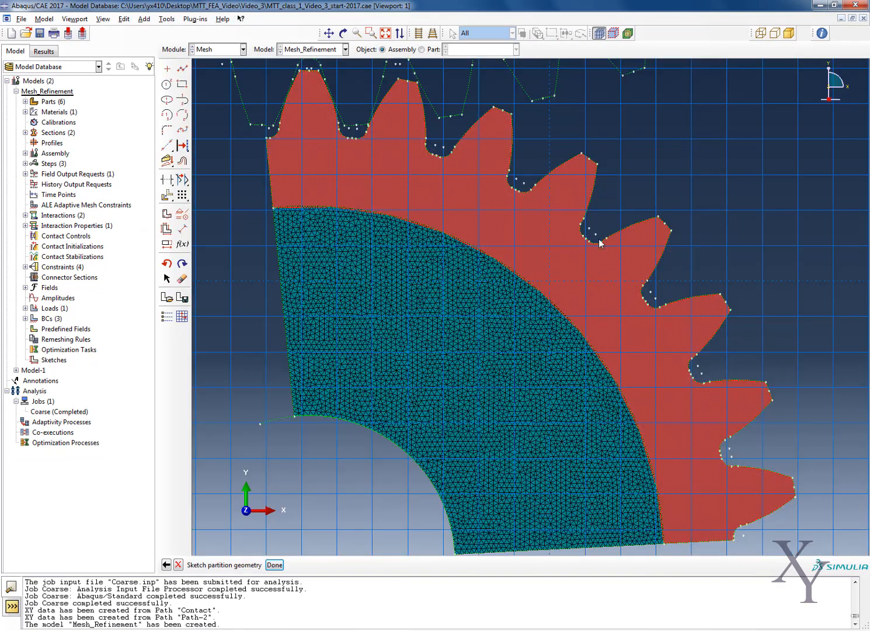
# Draw construction lines from the pinion centre through the fourth tooth's tip midpoint and the root midpoint between the fourth and fifth teeth.
pyautogui.scroll(3, 238, 346)
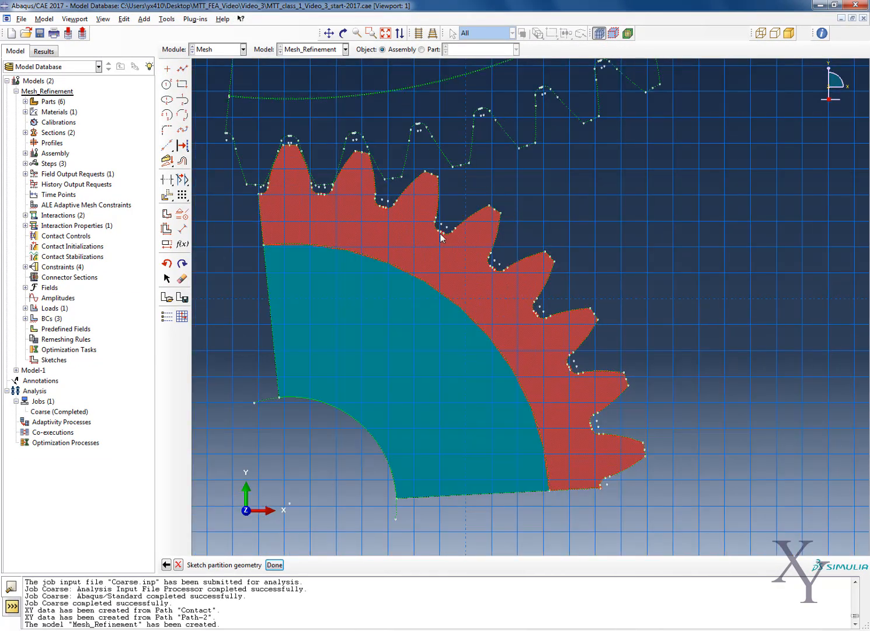
pyautogui.click(166, 145)
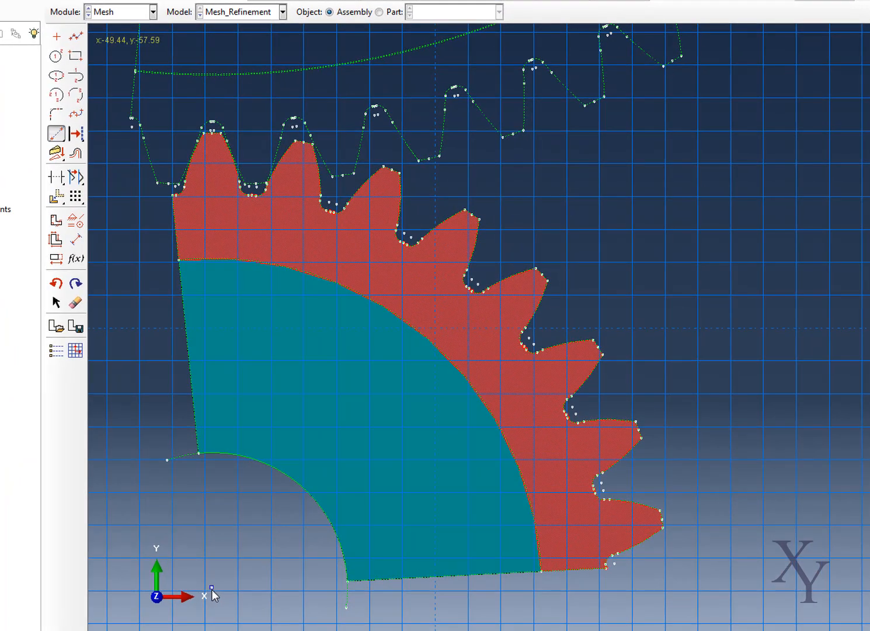
pyautogui.click(211, 588)
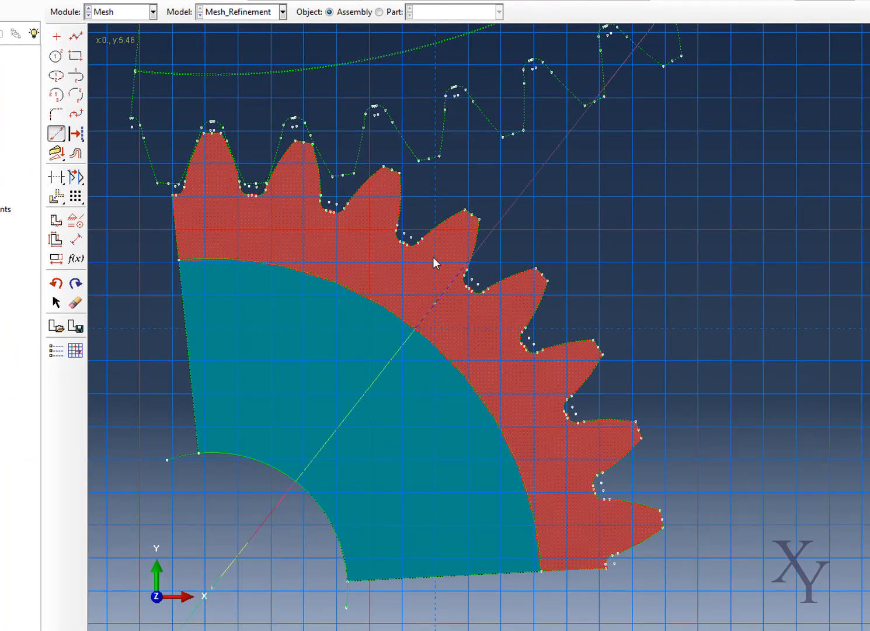
pyautogui.click(471, 217)
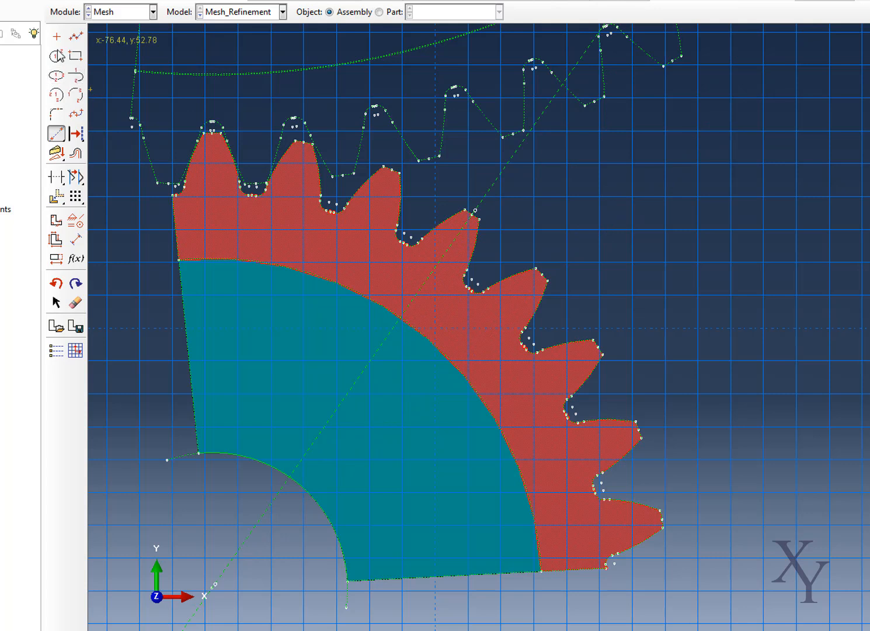
pyautogui.click(213, 586)
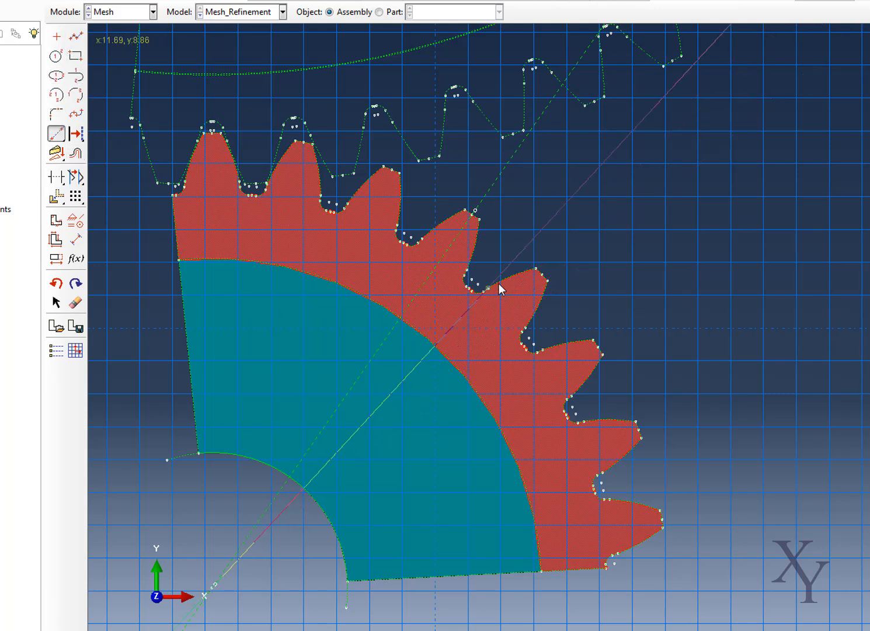
pyautogui.scroll(4, 470, 284)
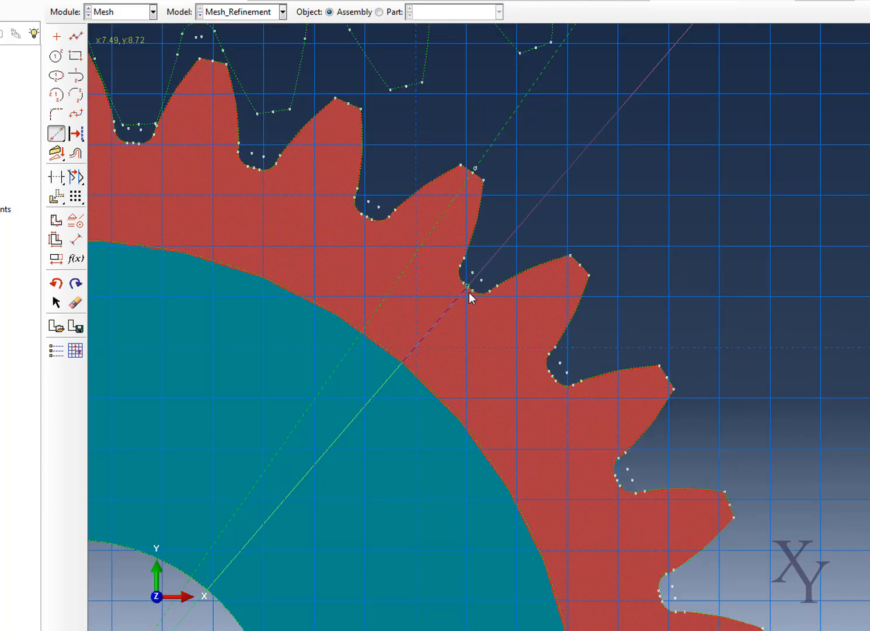
pyautogui.click(467, 290)
# Add a construction line from the pinion centre through the tip midpoint of the fifth tooth.
pyautogui.scroll(-3, 471, 290)
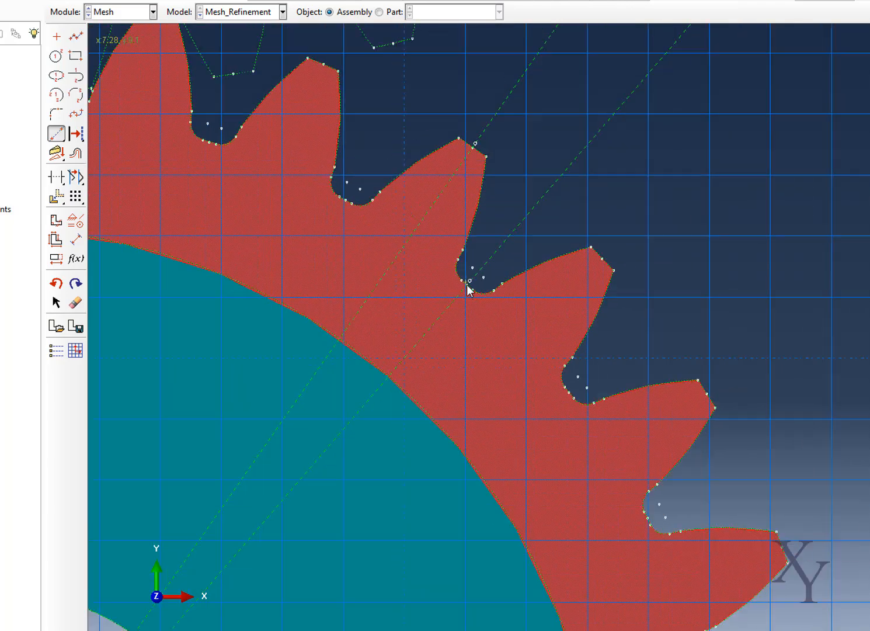
pyautogui.scroll(2, 227, 590)
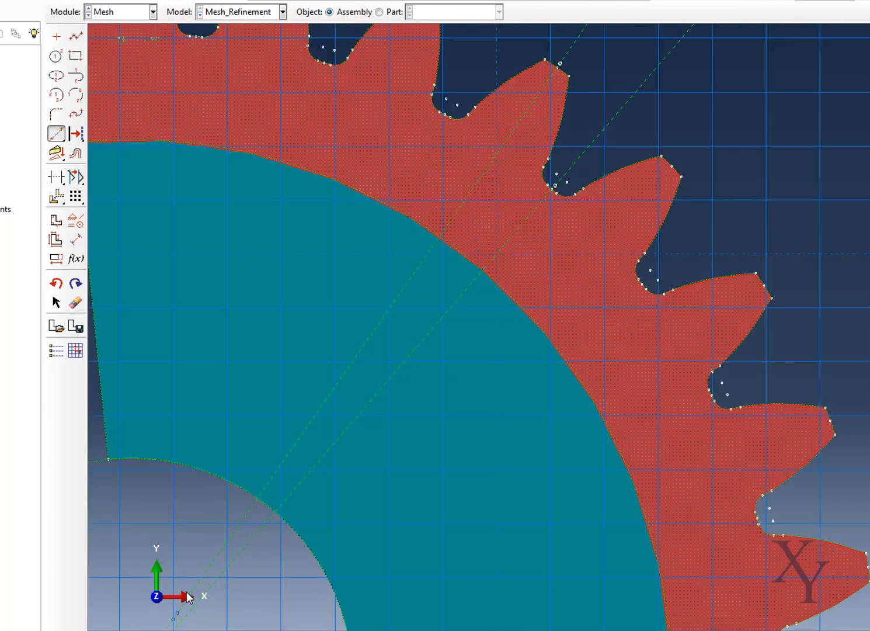
pyautogui.scroll(-4, 226, 569)
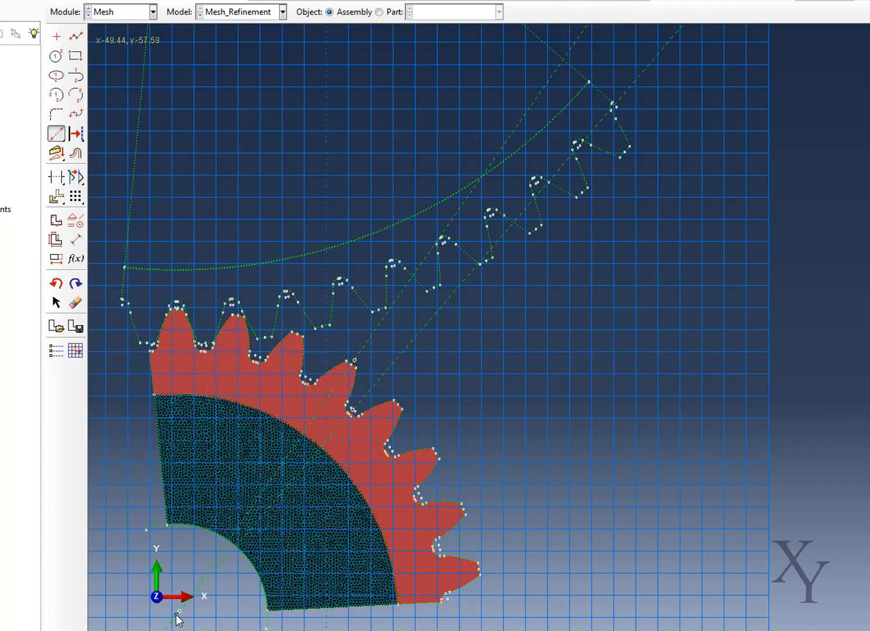
pyautogui.scroll(3, 400, 406)
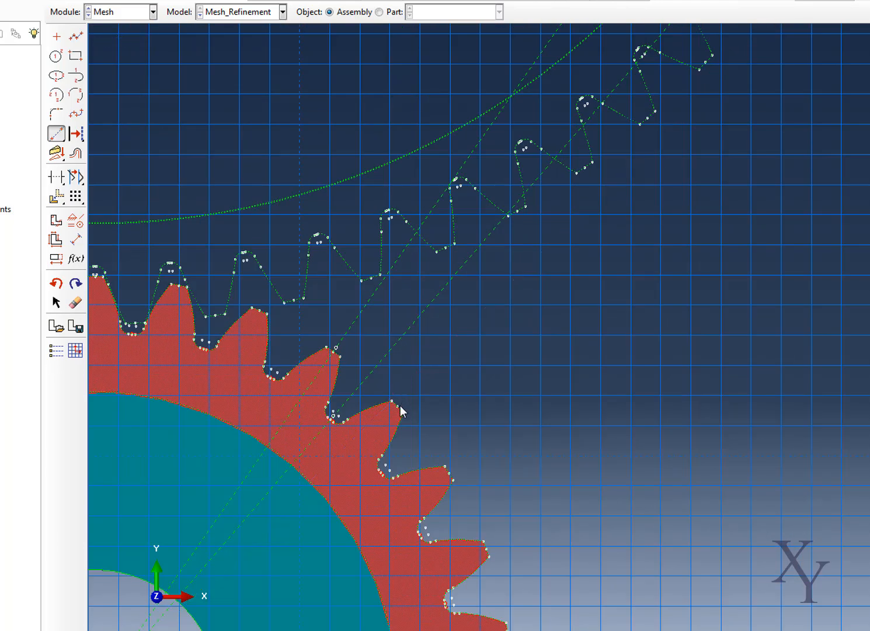
pyautogui.click(395, 410)
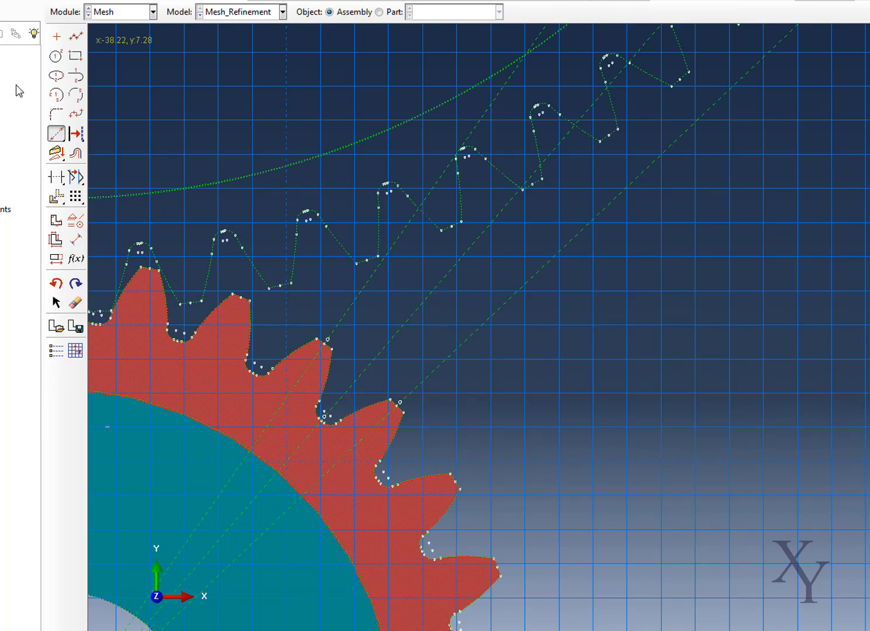
# Add a construction line from the pinion centre through the root midpoint between the fifth and sixth teeth.
pyautogui.scroll(-2, 327, 408)
pyautogui.scroll(-1, 328, 407)
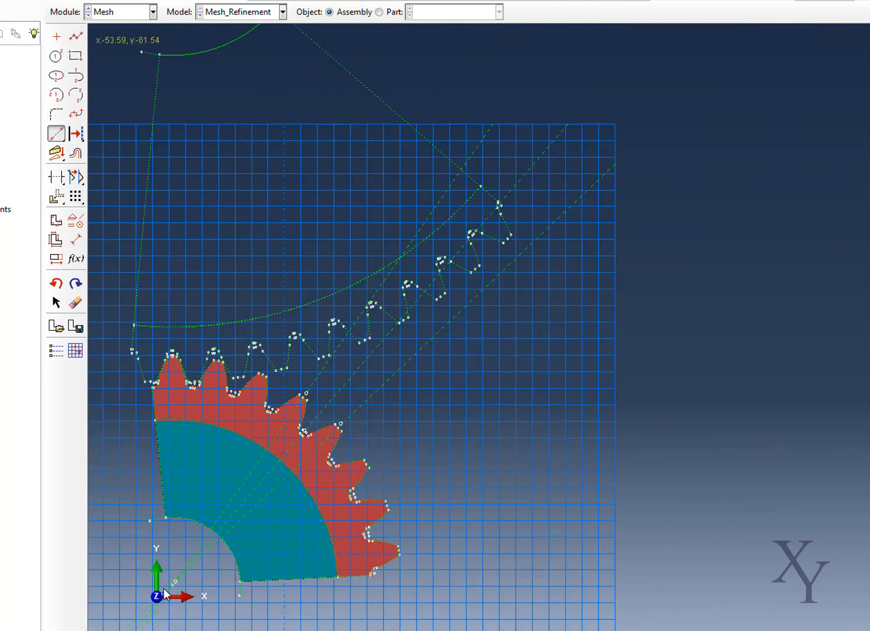
pyautogui.scroll(3, 330, 456)
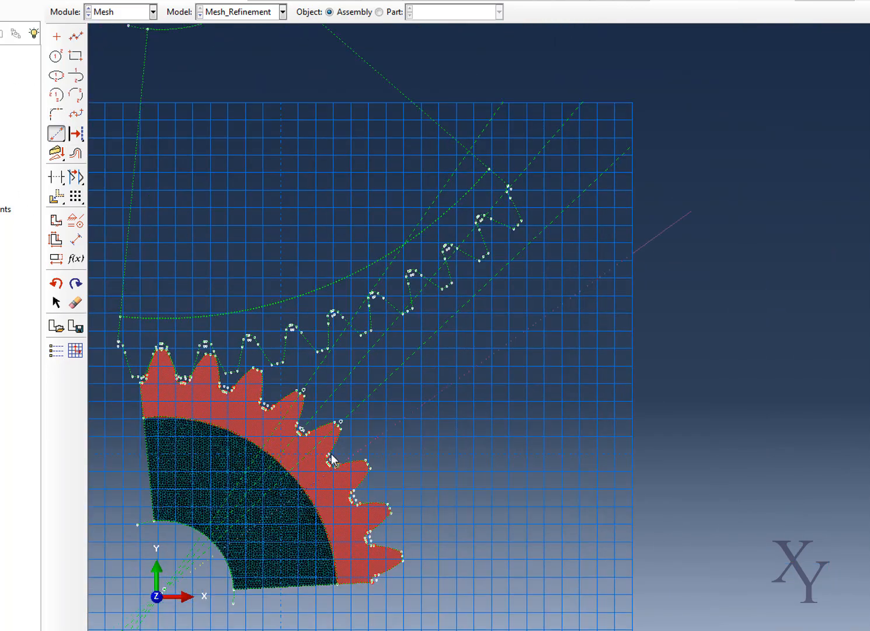
pyautogui.scroll(3, 322, 468)
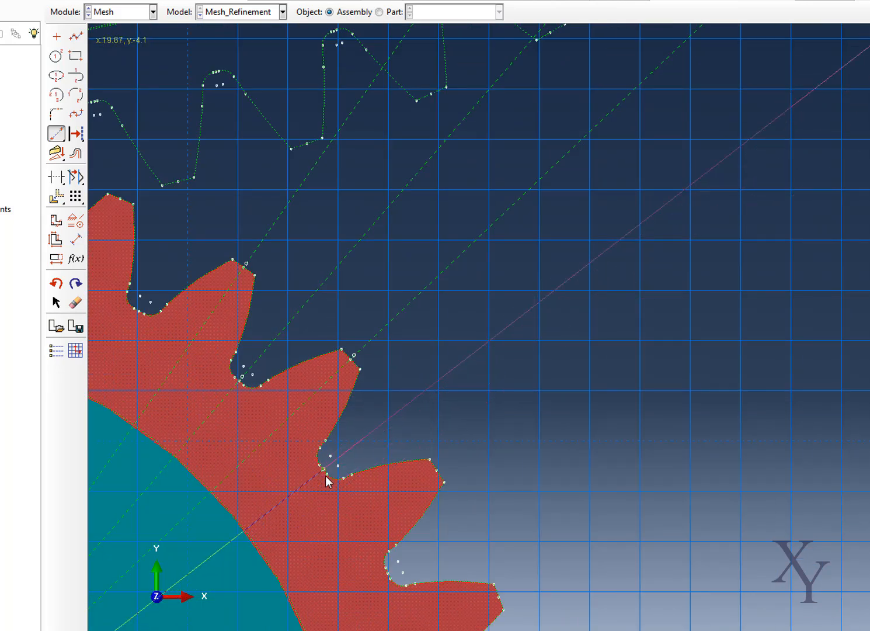
pyautogui.click(324, 476)
# Add a construction line from the pinion centre through the root midpoint between the third and fourth teeth.
pyautogui.scroll(-2, 251, 406)
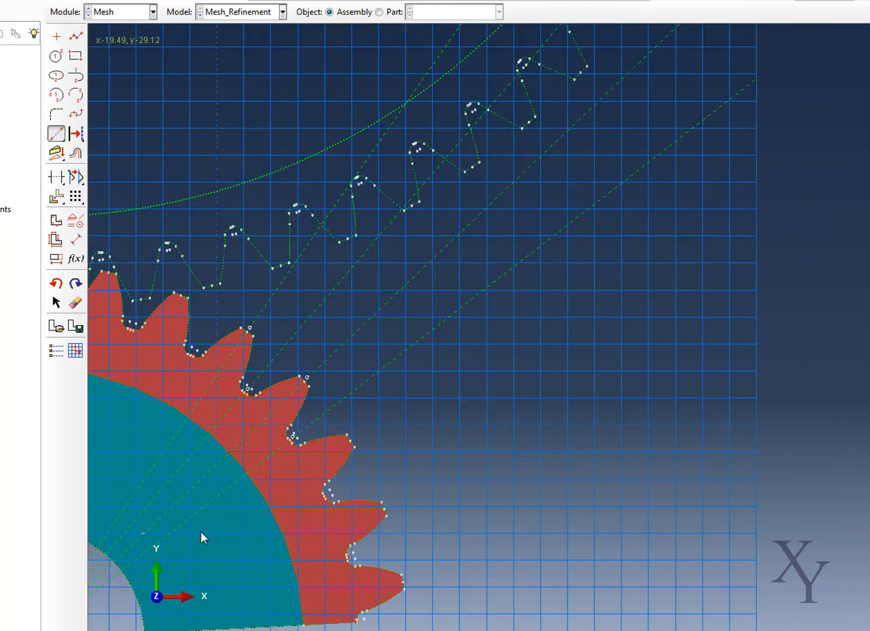
pyautogui.scroll(-2, 202, 528)
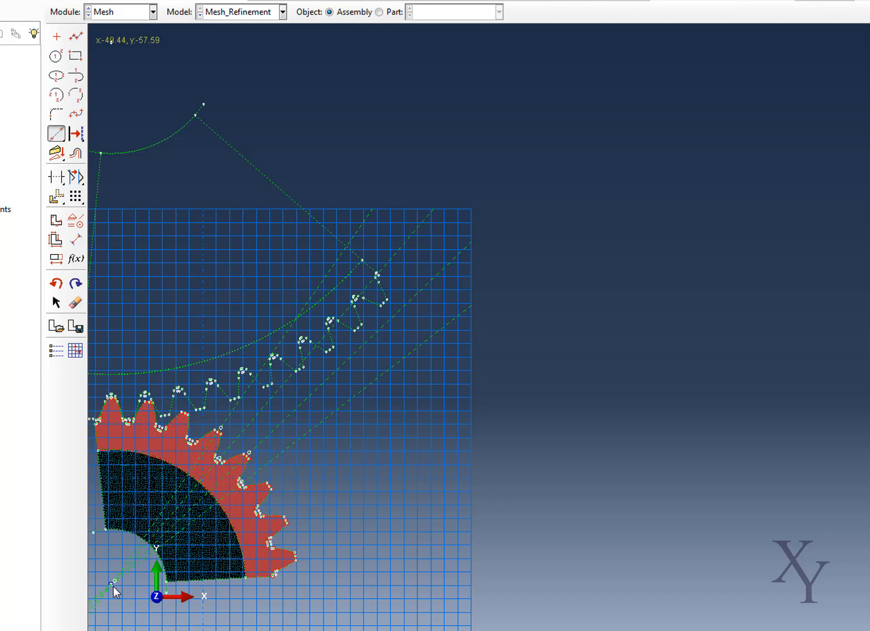
pyautogui.scroll(3, 194, 447)
pyautogui.scroll(4, 193, 445)
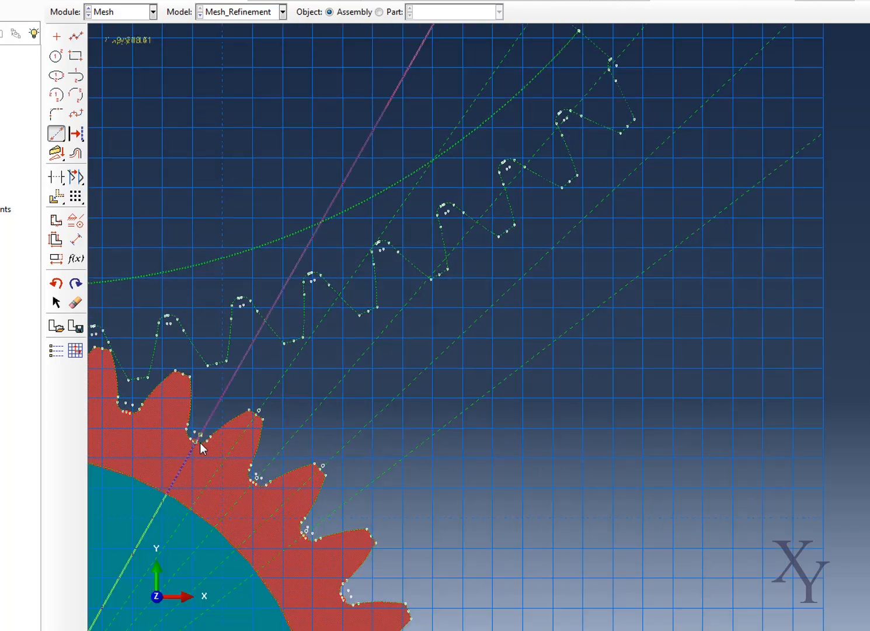
pyautogui.scroll(2, 193, 447)
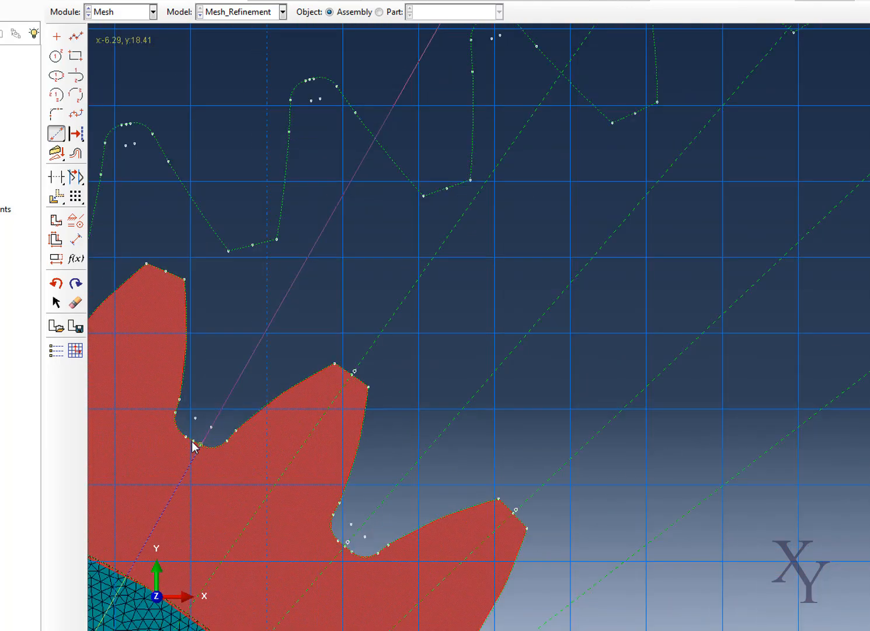
pyautogui.click(193, 445)
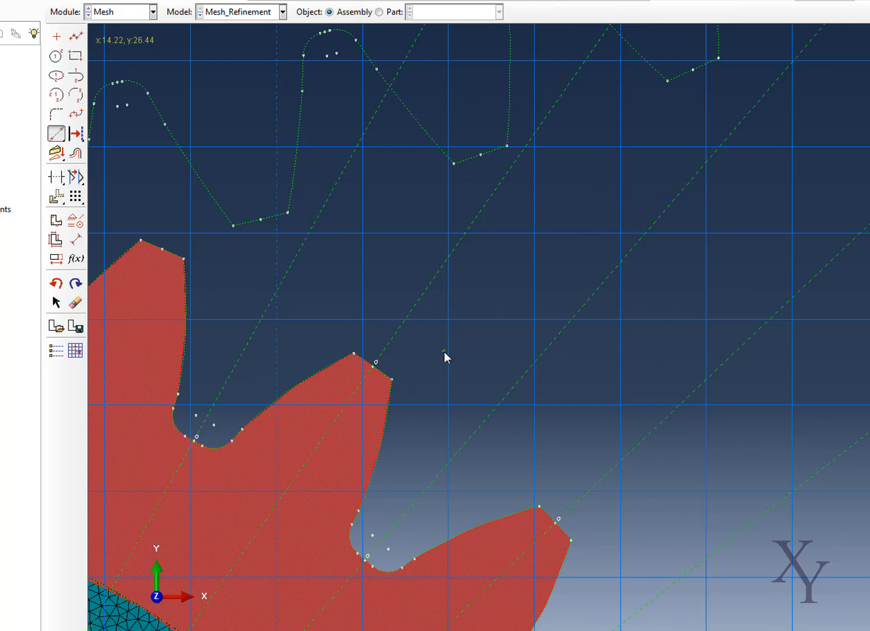
# Draw a line along the construction line from the root between the third and fourth teeth to the rim arc.
pyautogui.scroll(-3, 444, 351)
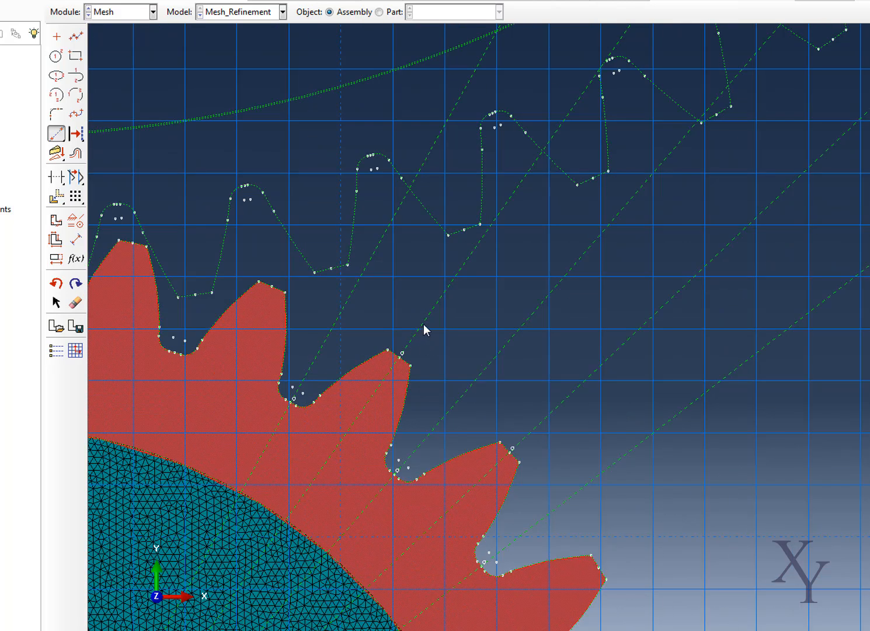
pyautogui.click(76, 42)
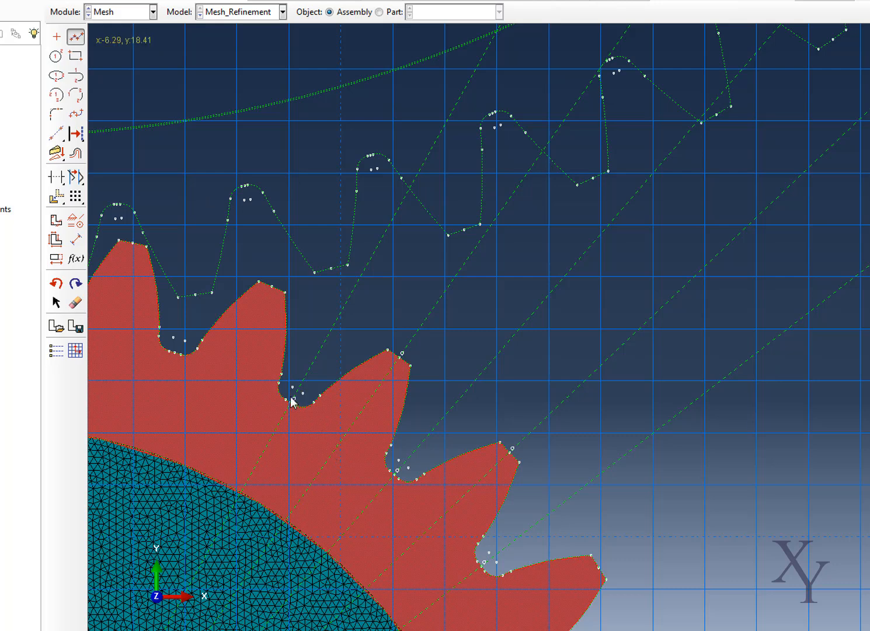
pyautogui.scroll(2, 293, 401)
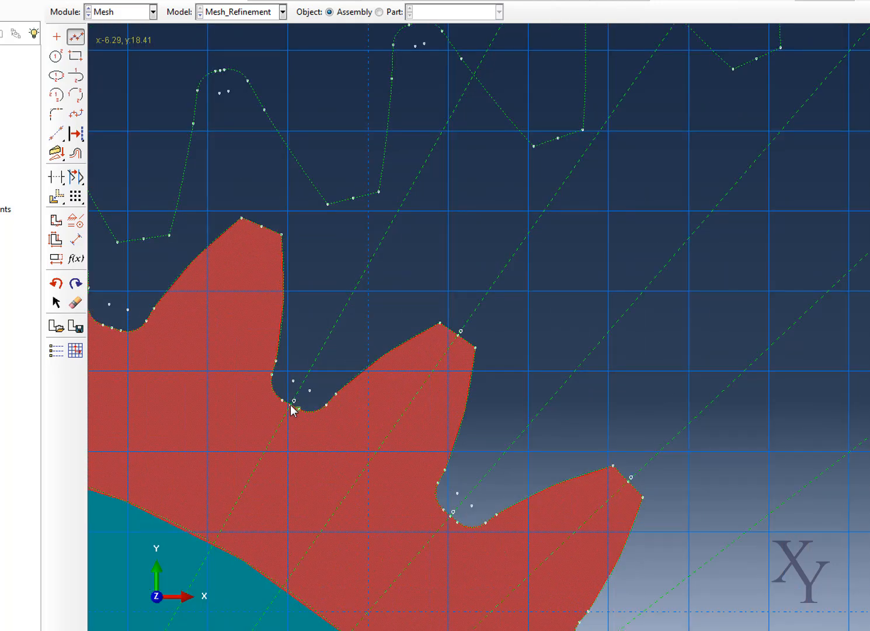
pyautogui.press('Escape')
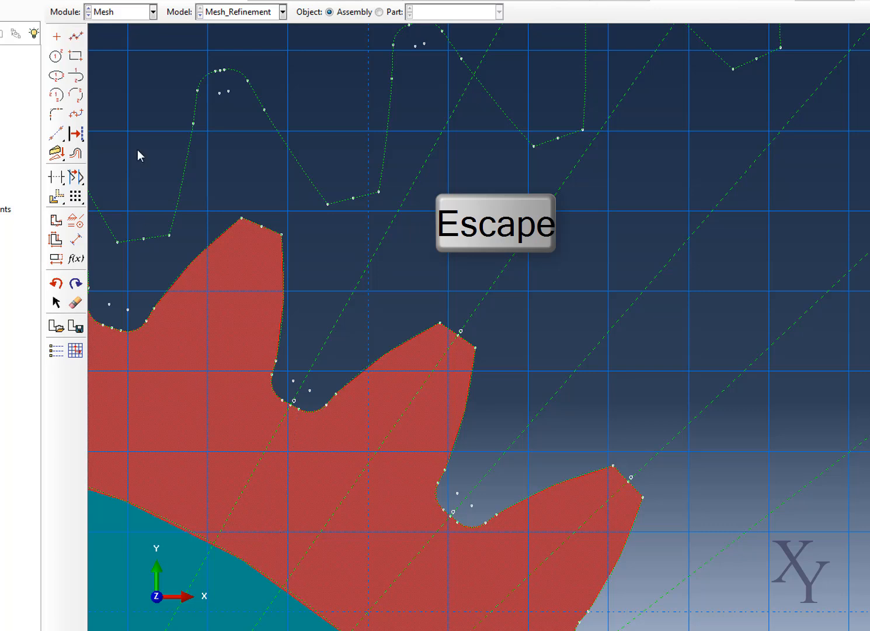
pyautogui.click(76, 36)
pyautogui.click(215, 542)
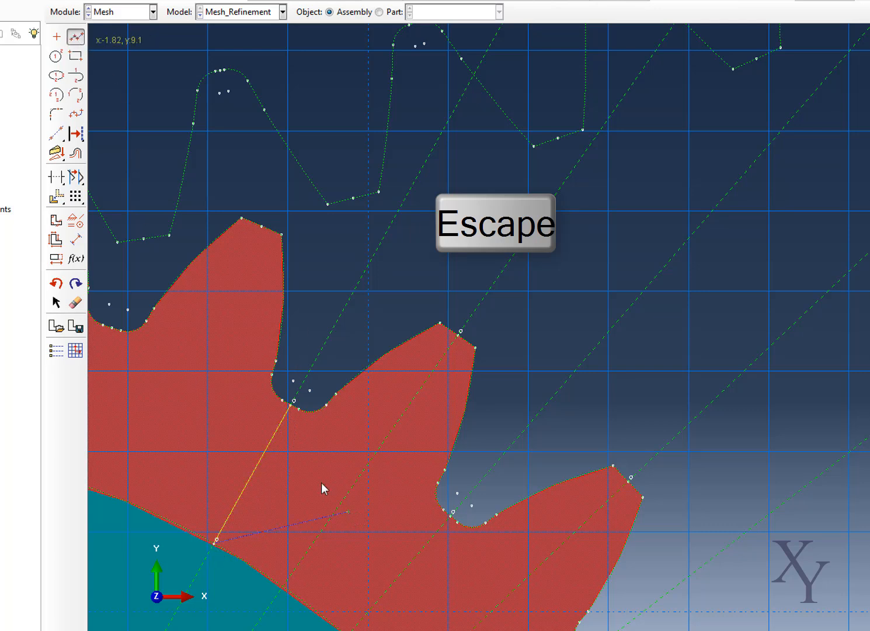
# Draw a line along the construction line from the fourth tooth's tip midpoint to the rim arc.
pyautogui.click(81, 40)
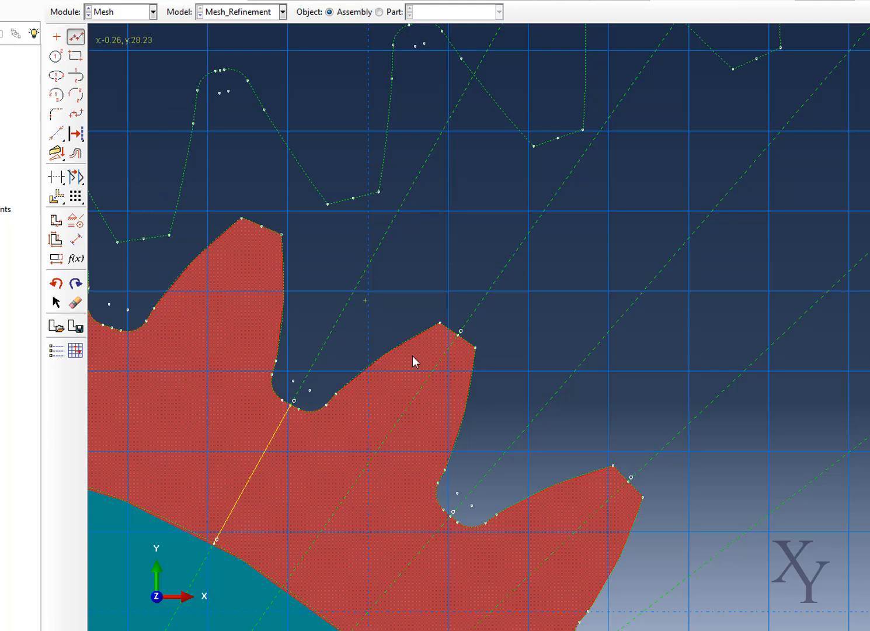
pyautogui.click(462, 330)
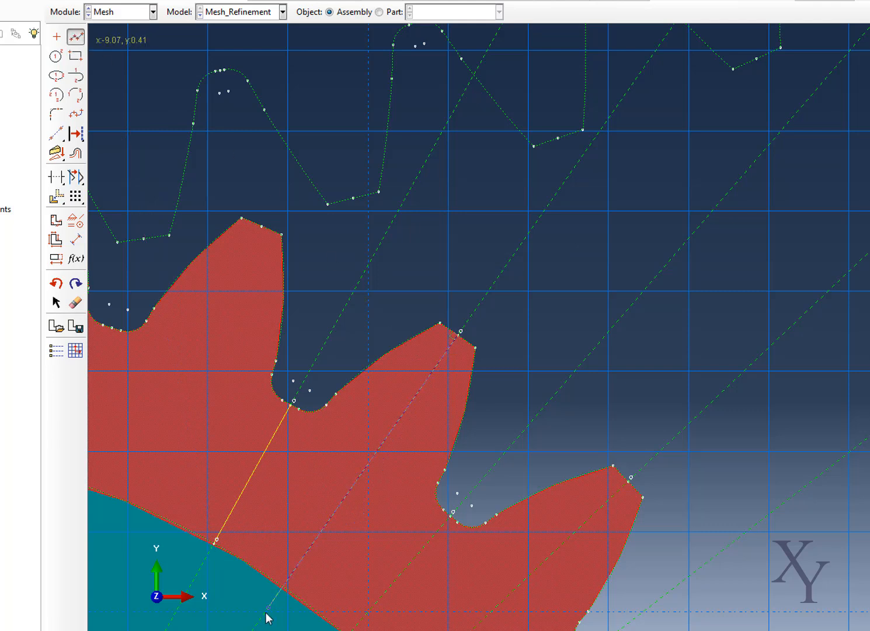
pyautogui.click(285, 583)
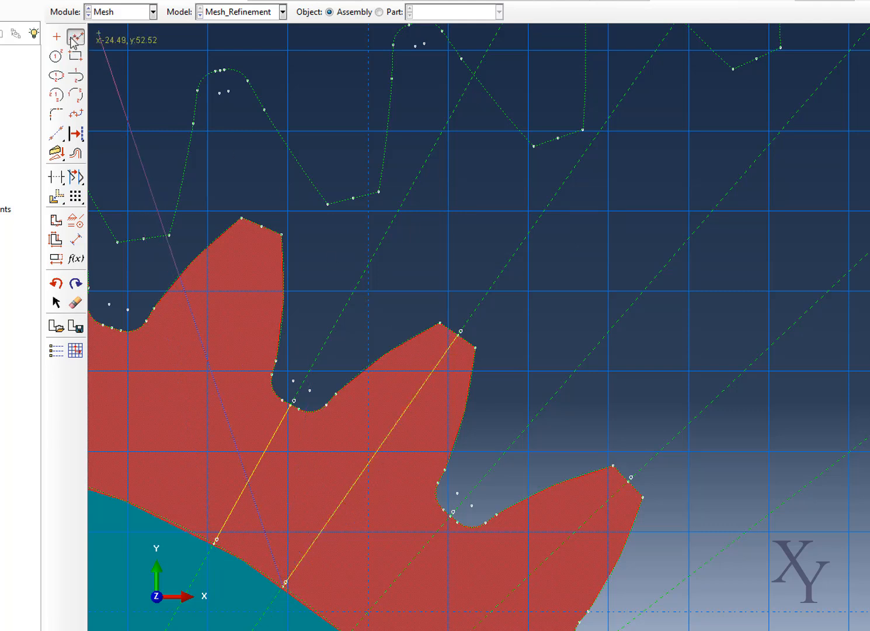
# Draw a line from the root between the fourth and fifth teeth to the rim arc along its construction line.
pyautogui.click(452, 520)
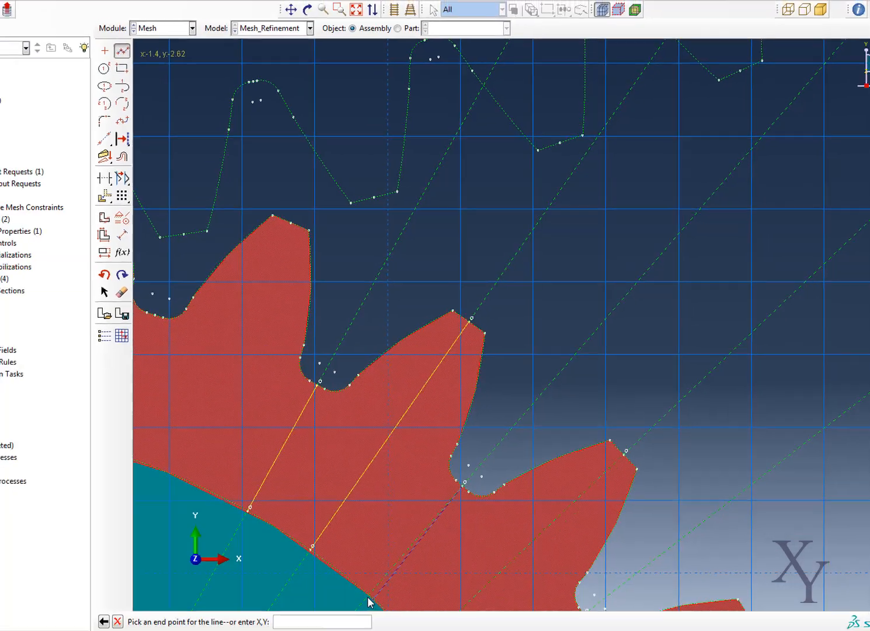
pyautogui.click(368, 597)
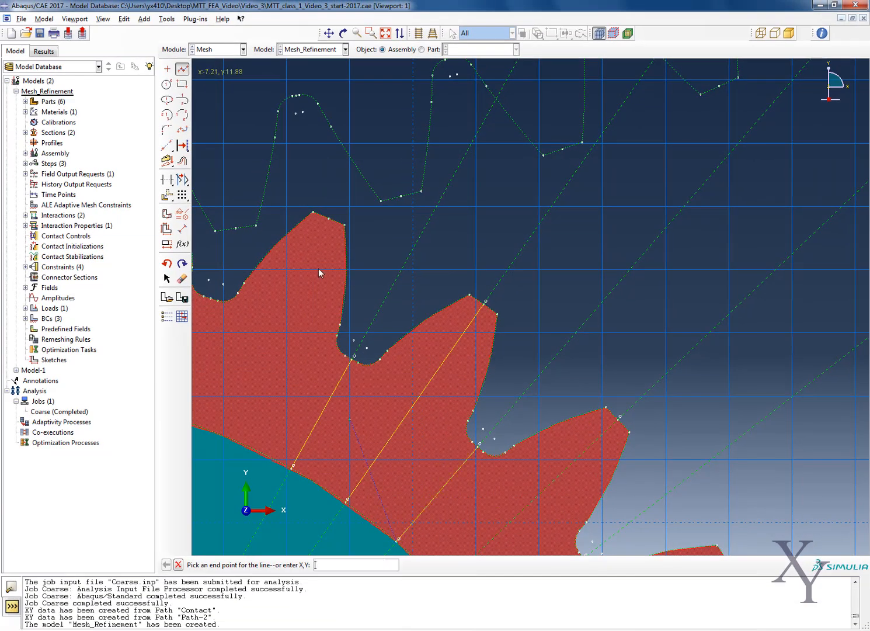
pyautogui.scroll(-2, 285, 275)
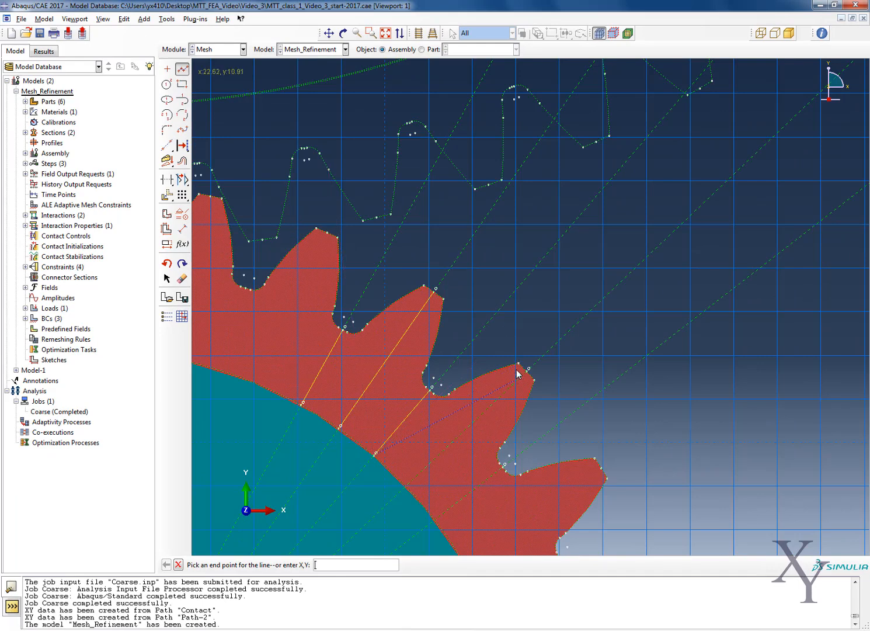
pyautogui.press('Escape')
# Draw a line along the construction line from the fifth tooth's tip midpoint to the rim arc.
pyautogui.click(183, 70)
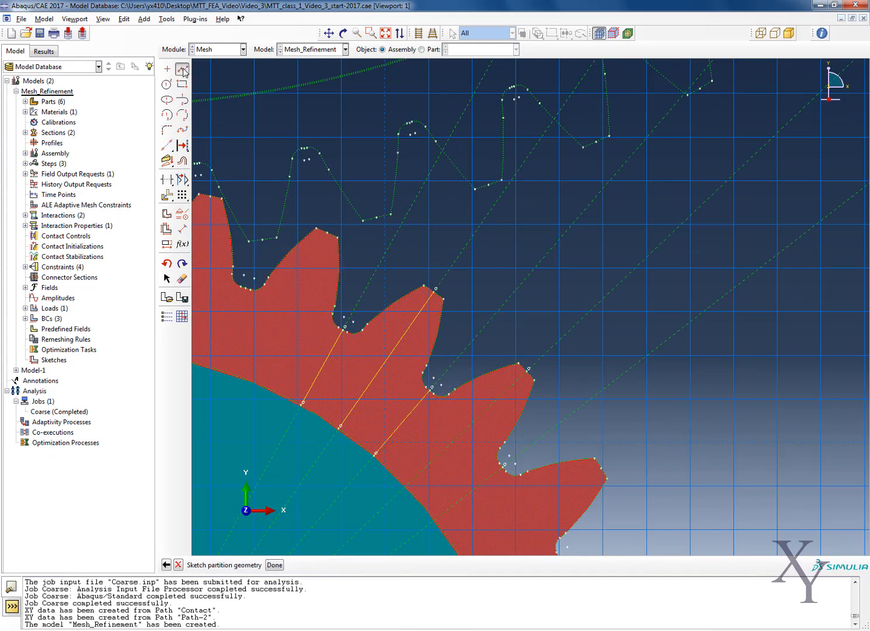
pyautogui.click(528, 369)
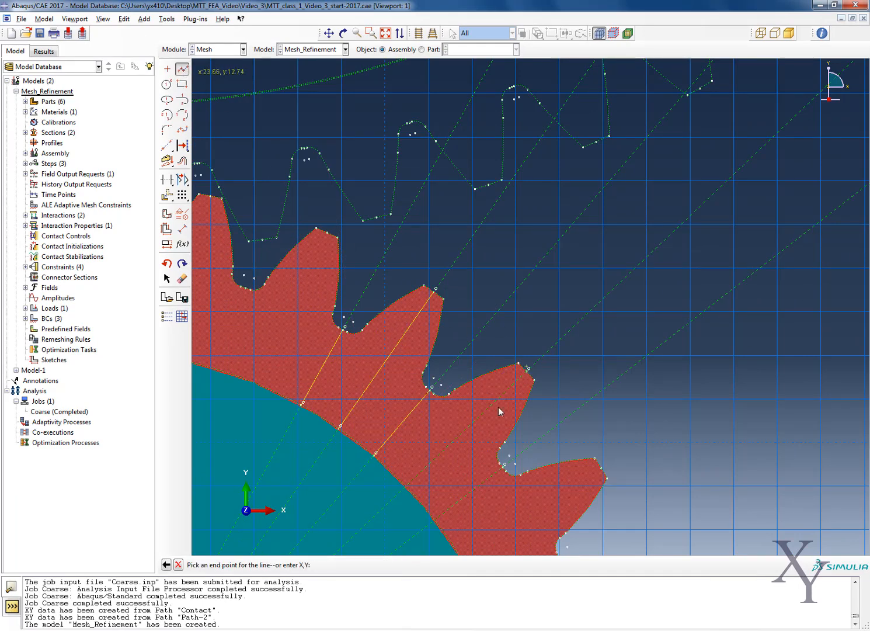
pyautogui.click(407, 485)
pyautogui.press('Escape')
# Draw the line from the root between the fifth and sixth teeth to the rim arc and apply the sketched face partition.
pyautogui.click(183, 70)
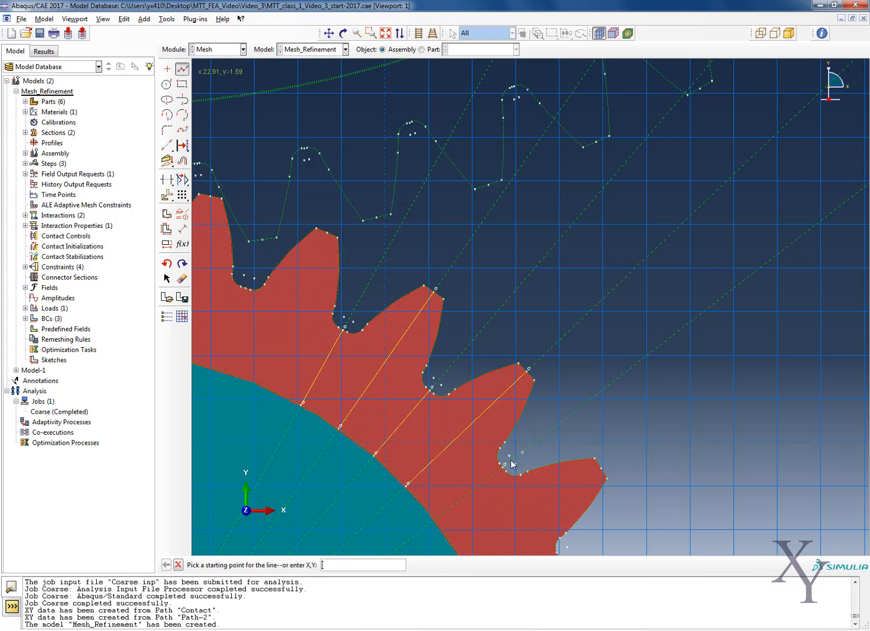
pyautogui.scroll(1, 502, 470)
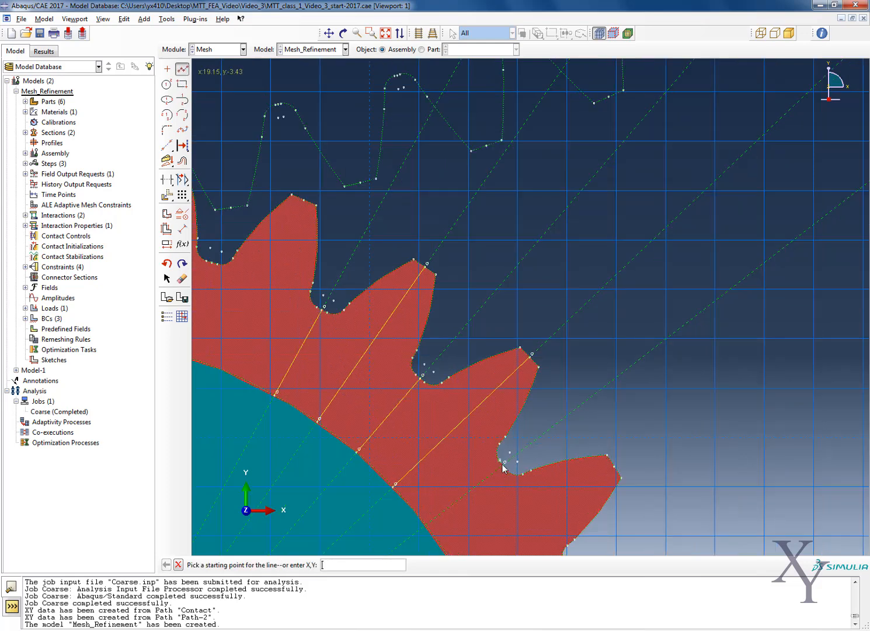
pyautogui.scroll(1, 504, 471)
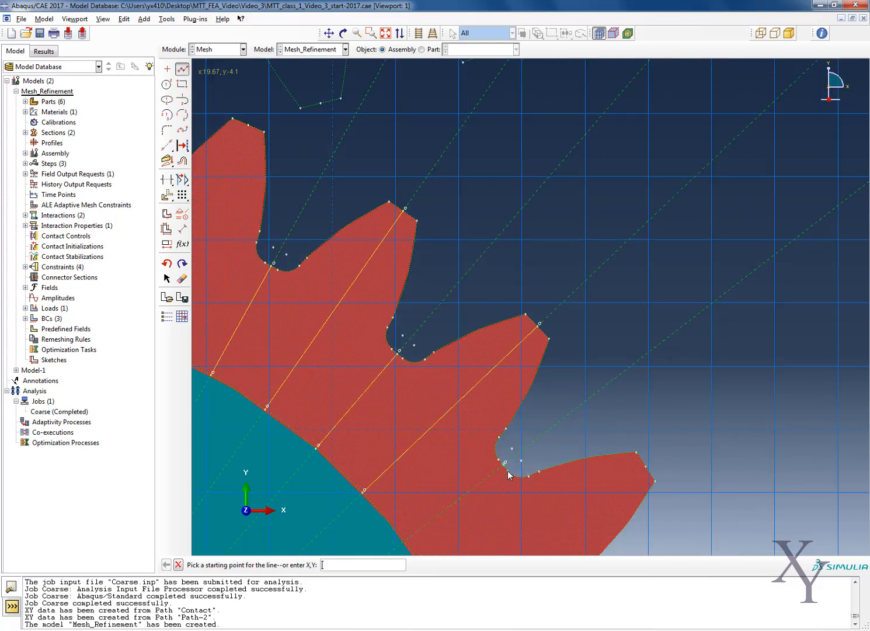
pyautogui.click(505, 469)
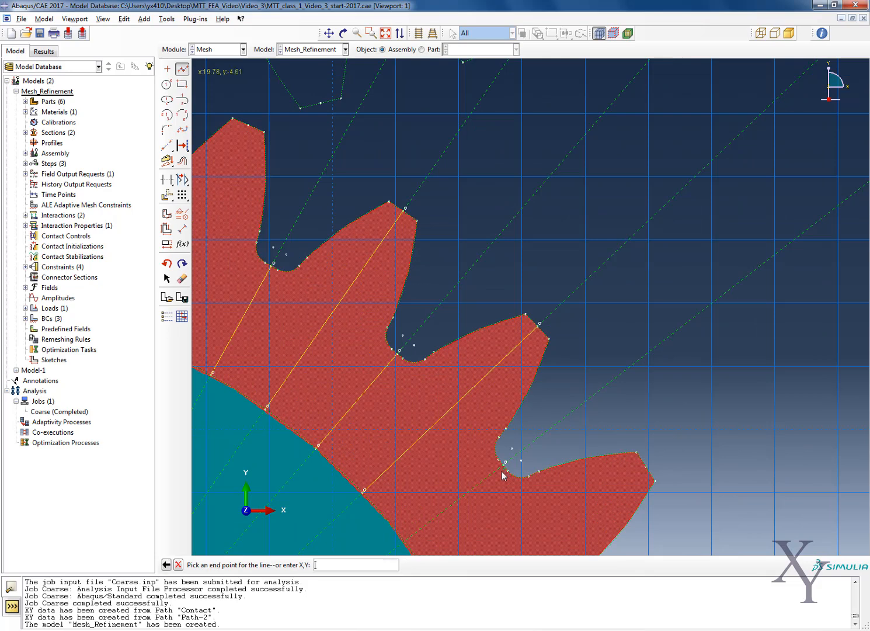
pyautogui.click(406, 539)
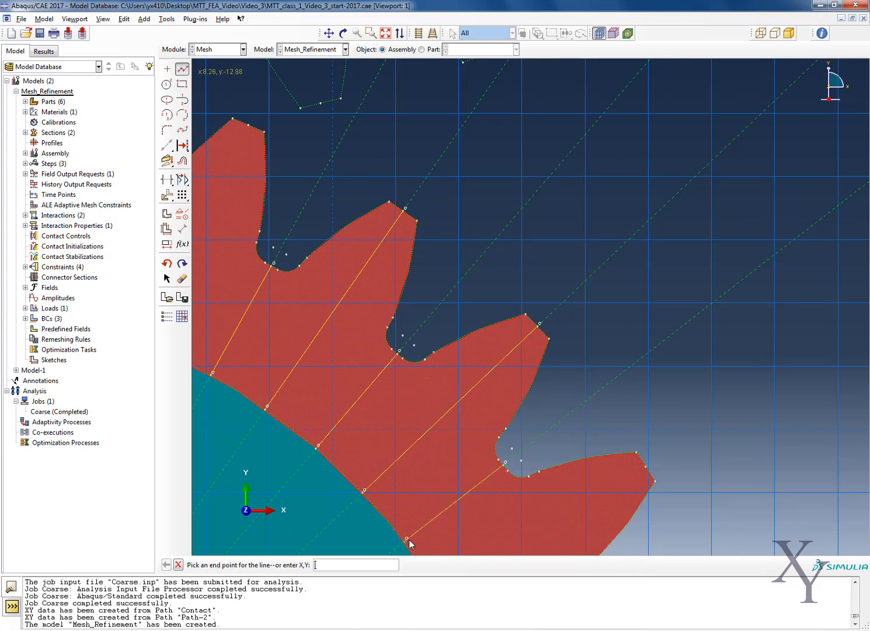
pyautogui.middleClick(544, 355)
pyautogui.middleClick(543, 390)
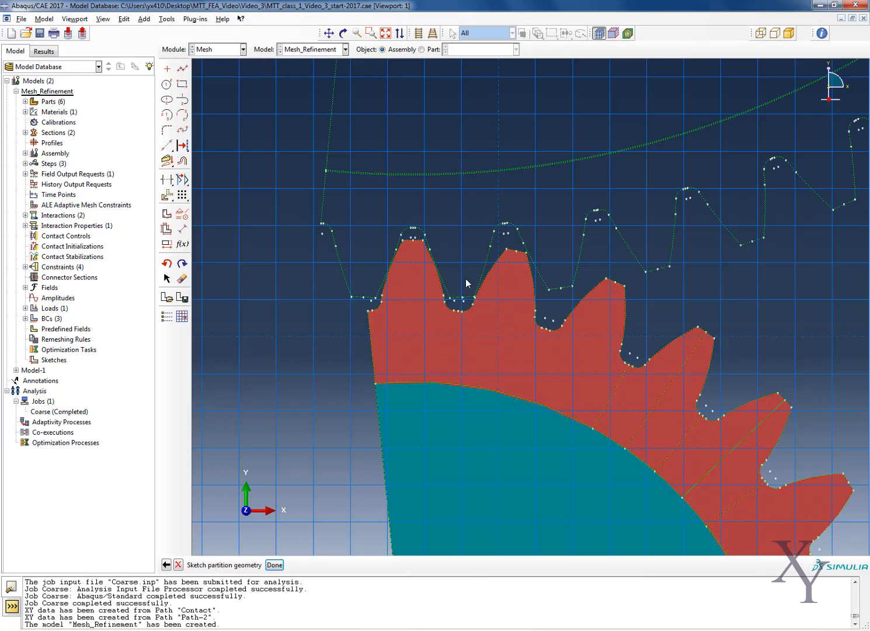
# Sketch an arc about the gear centre through mid-rim, from the root line before the fourth tooth to the root line after the fifth.
pyautogui.click(330, 33)
pyautogui.moveTo(574, 364); pyautogui.dragTo(352, 294)
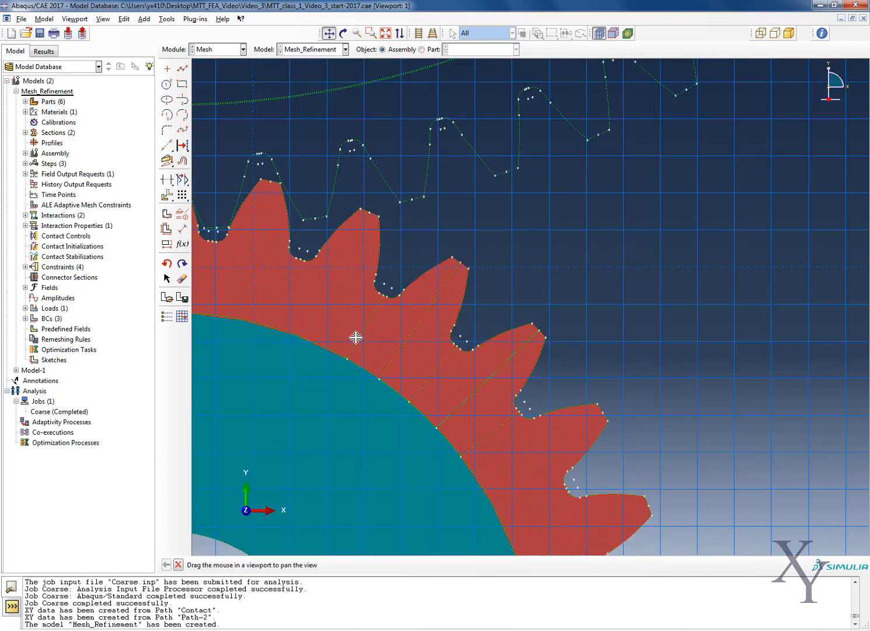
pyautogui.moveTo(372, 385); pyautogui.dragTo(387, 245)
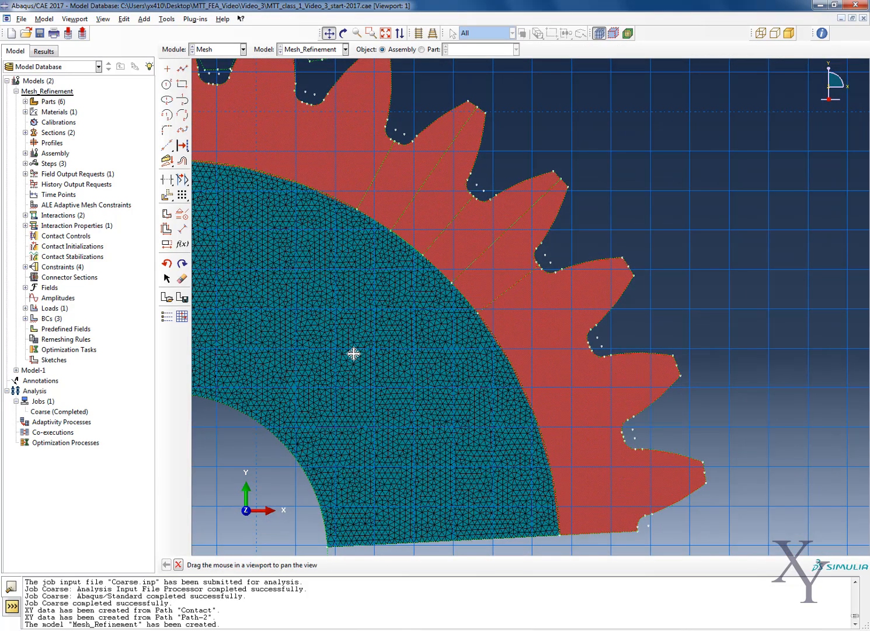
pyautogui.moveTo(354, 354); pyautogui.dragTo(470, 317)
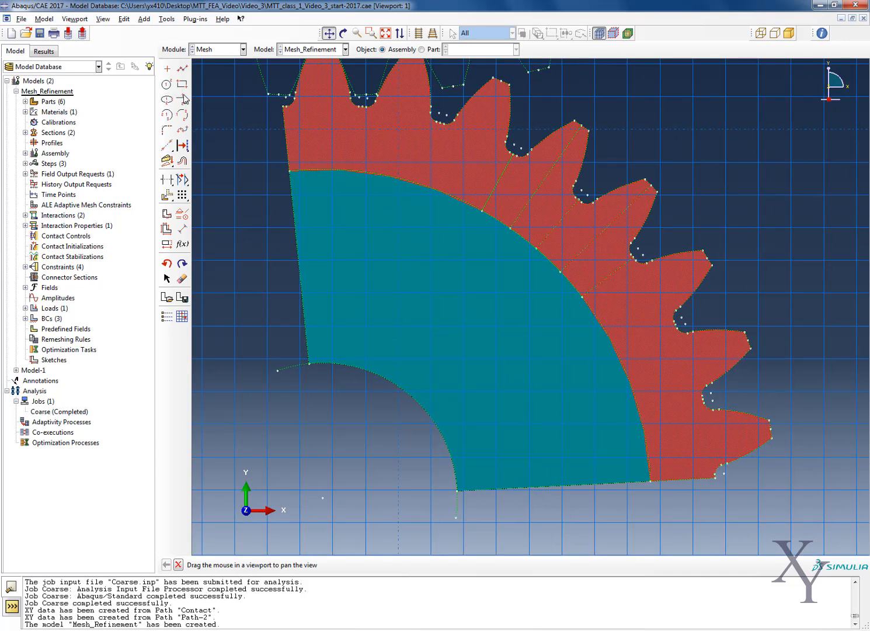
pyautogui.click(168, 115)
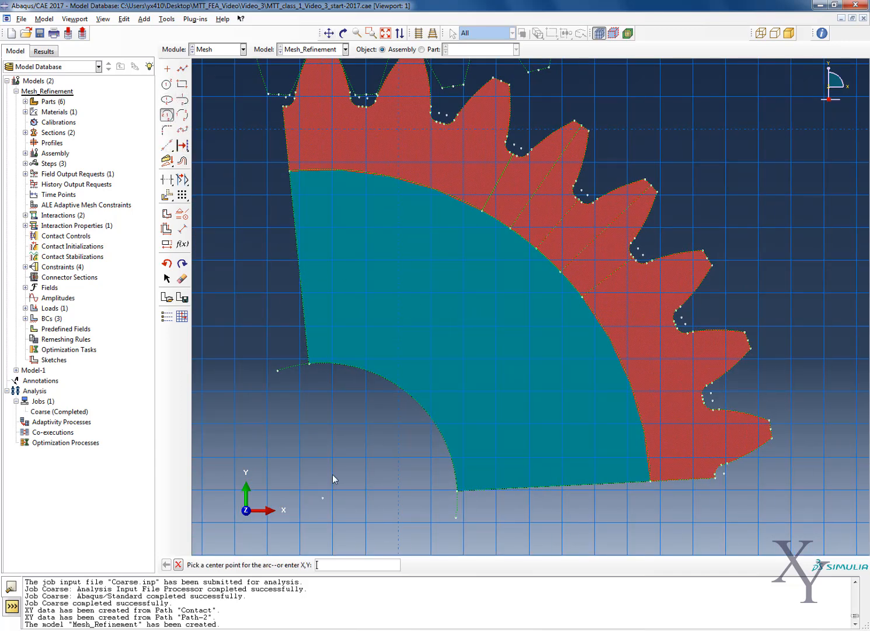
pyautogui.click(326, 503)
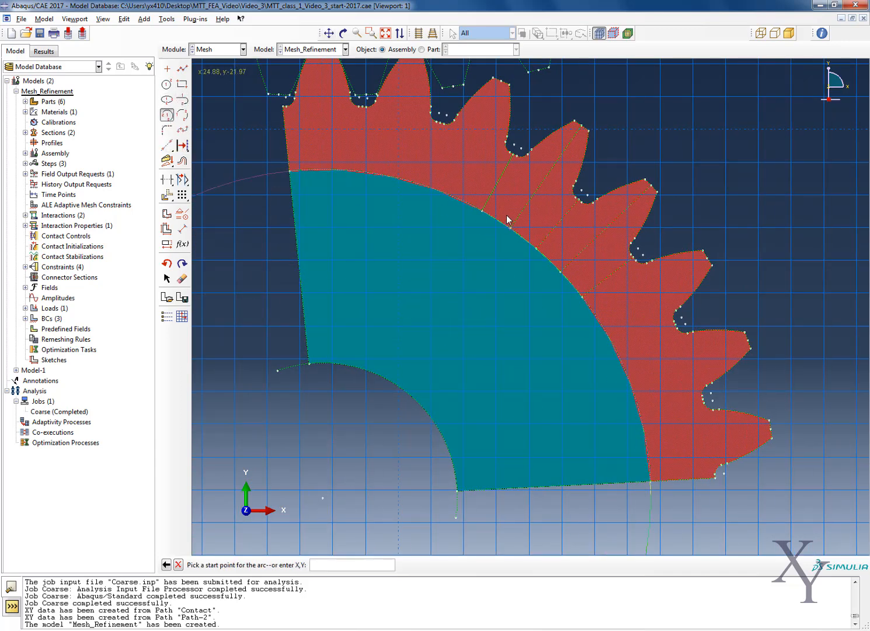
pyautogui.click(503, 174)
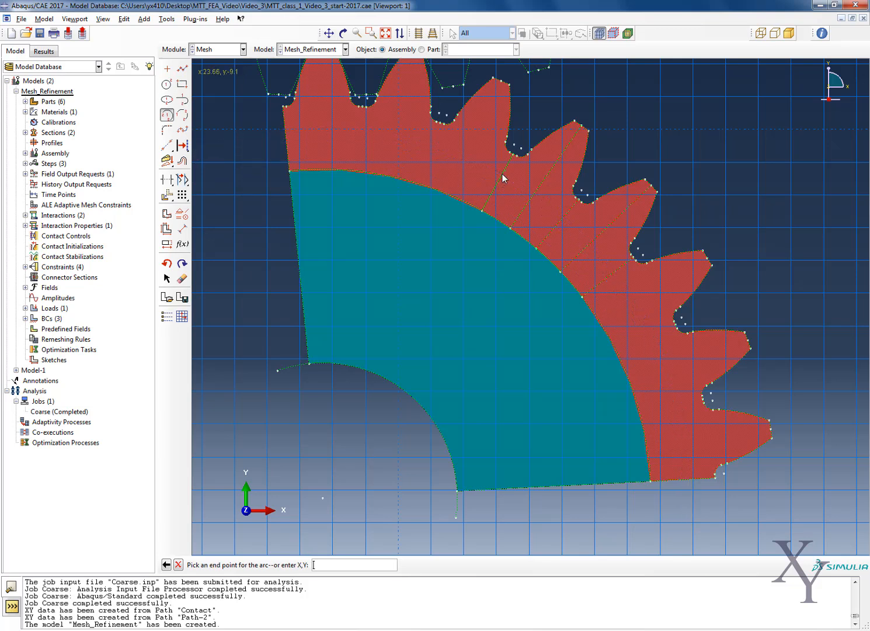
pyautogui.click(611, 273)
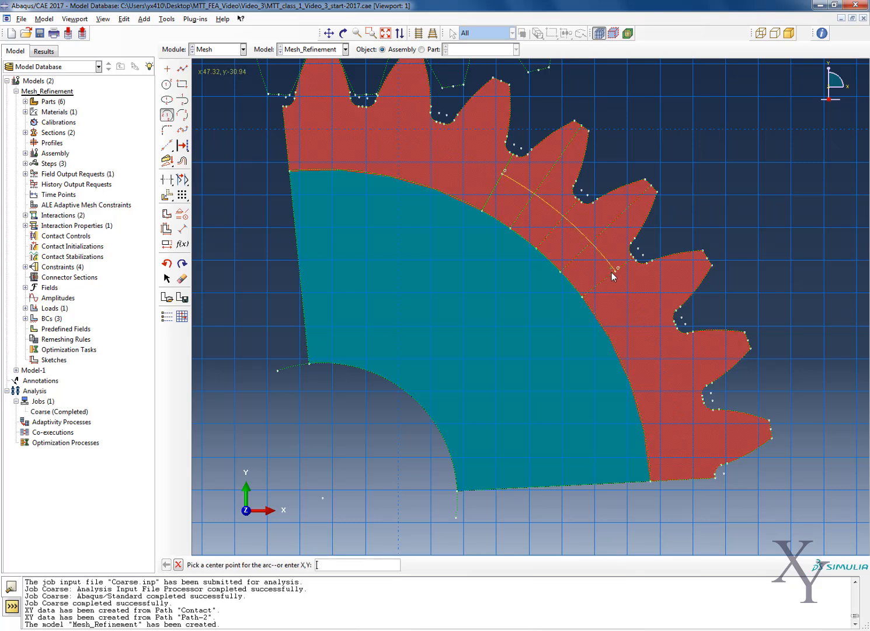
pyautogui.press('Escape')
# Draw a straight line across the base of the fourth tooth, joining the lower ends of its two flanks.
pyautogui.click(329, 33)
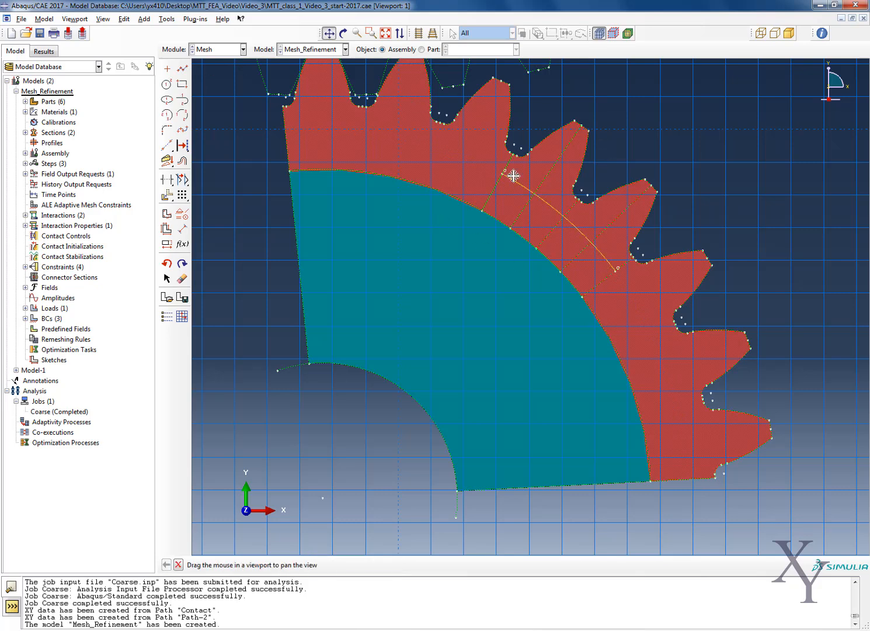
pyautogui.moveTo(515, 175); pyautogui.dragTo(382, 294)
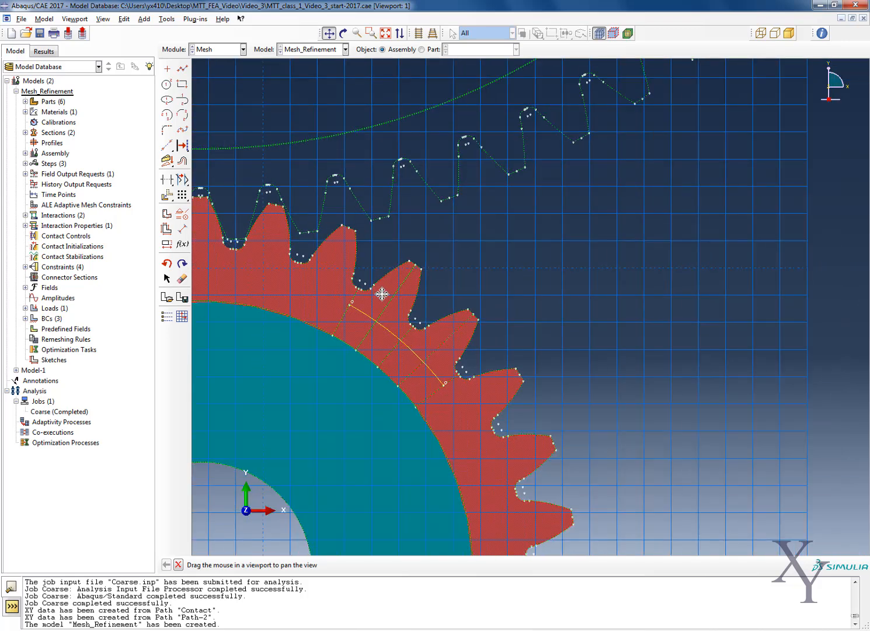
pyautogui.click(182, 69)
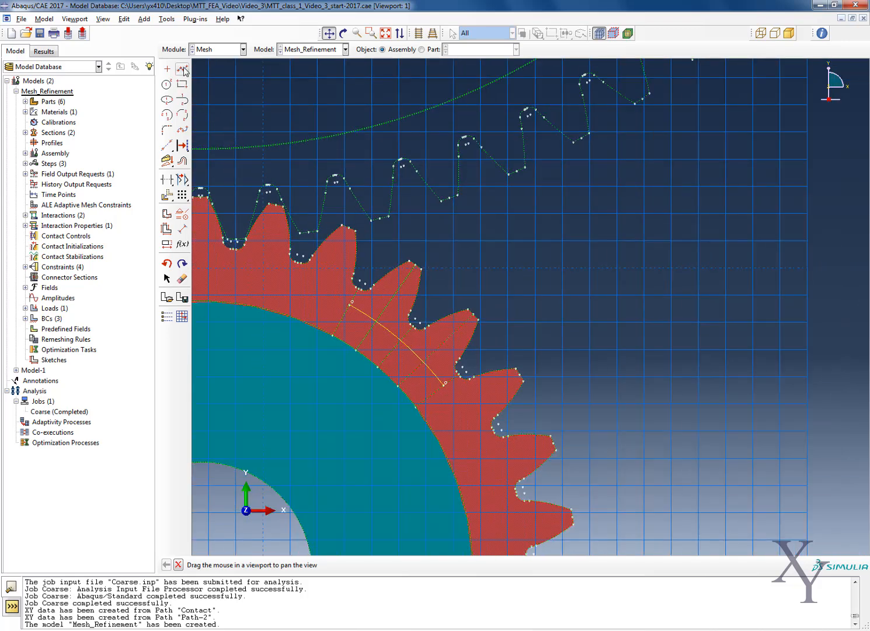
pyautogui.click(376, 289)
pyautogui.click(421, 316)
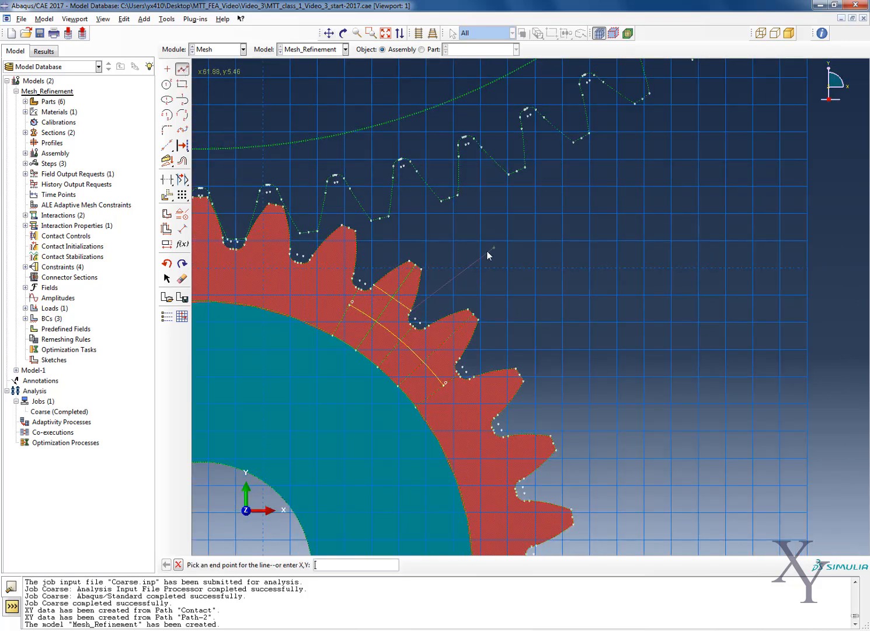
pyautogui.press('Escape')
# Draw a straight line across the base of the fifth tooth between its flank ends and apply the sketched face partition.
pyautogui.click(183, 69)
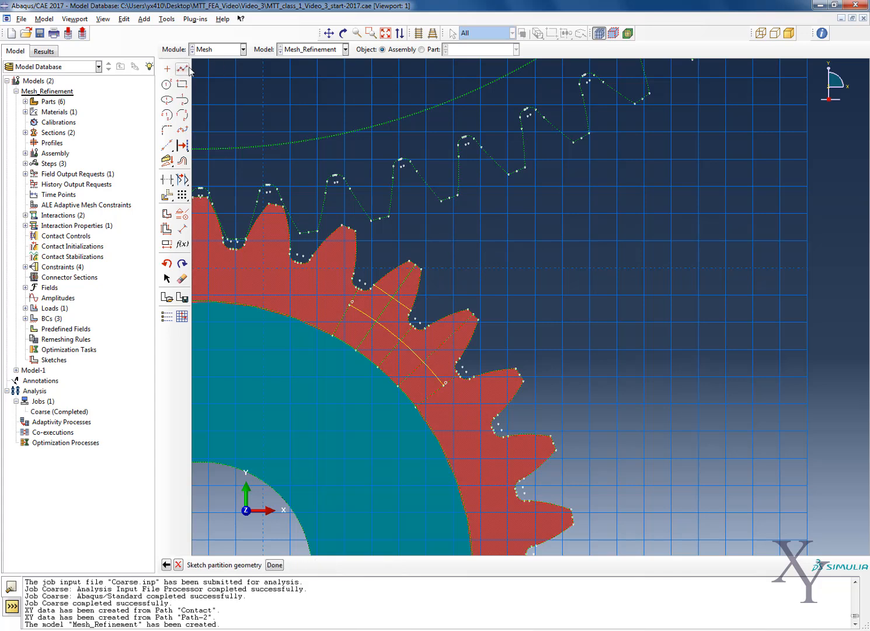
pyautogui.click(433, 330)
pyautogui.click(460, 359)
pyautogui.press('Escape')
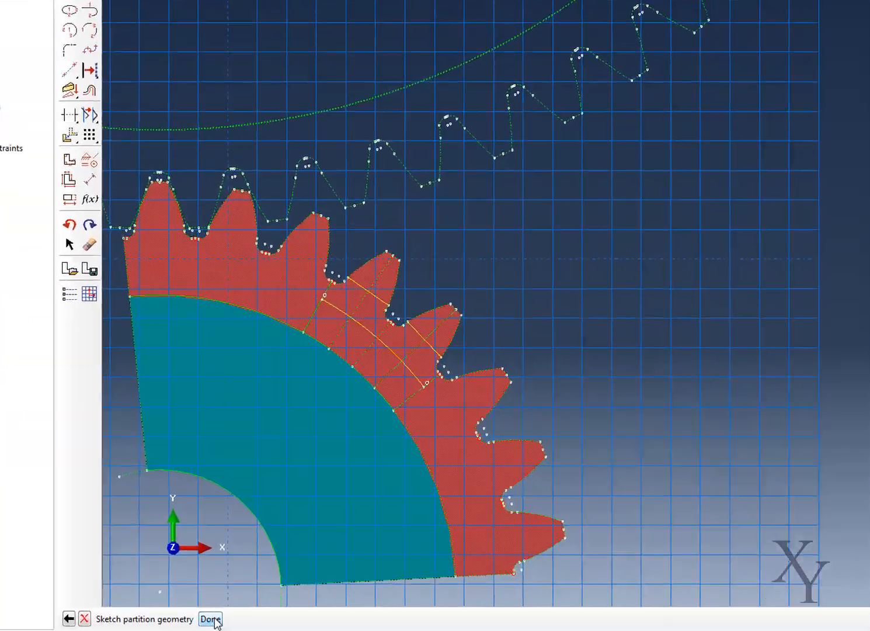
pyautogui.click(275, 565)
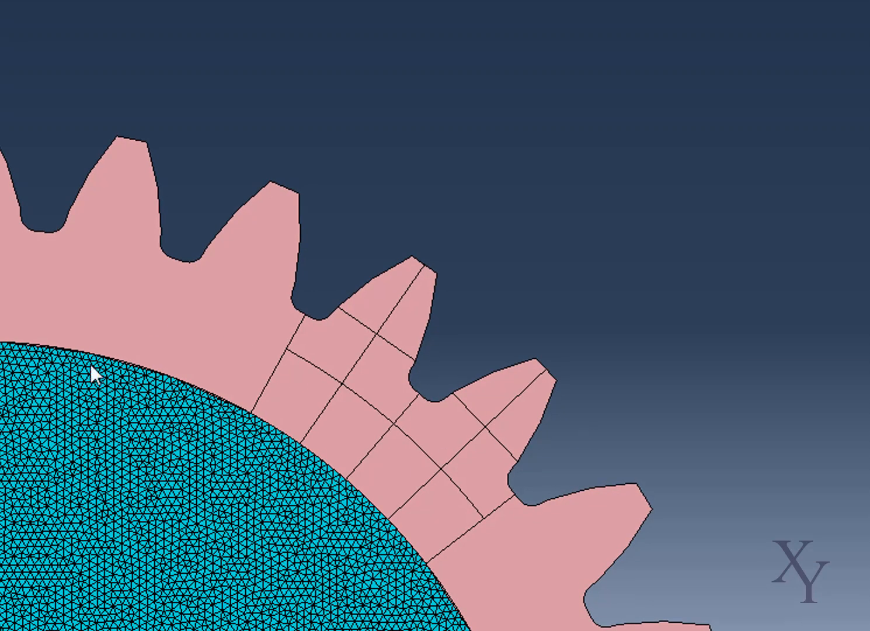
pyautogui.click(347, 350)
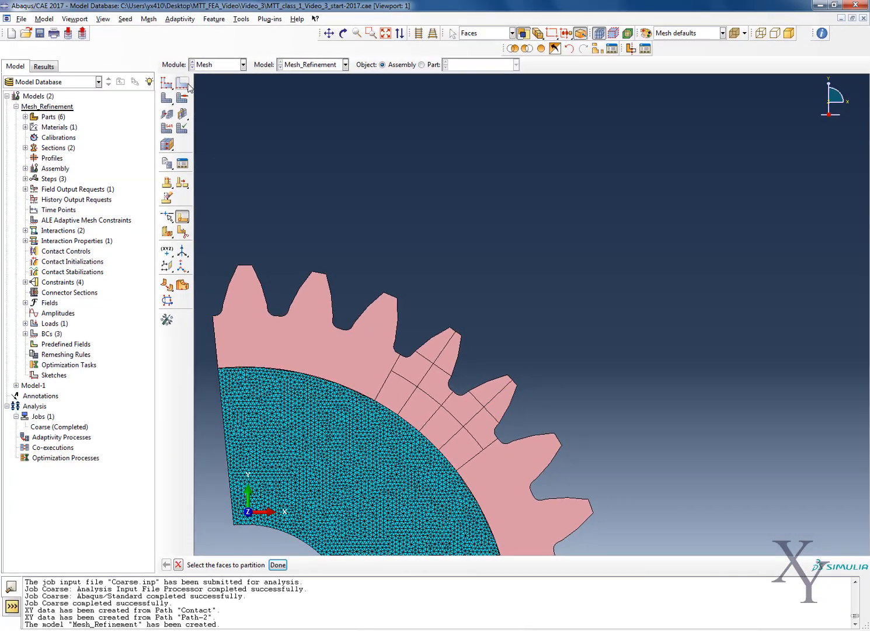
# Seed all edges of the pinion by size with an approximate element size of 2, deleting the invalidated meshes.
pyautogui.click(182, 83)
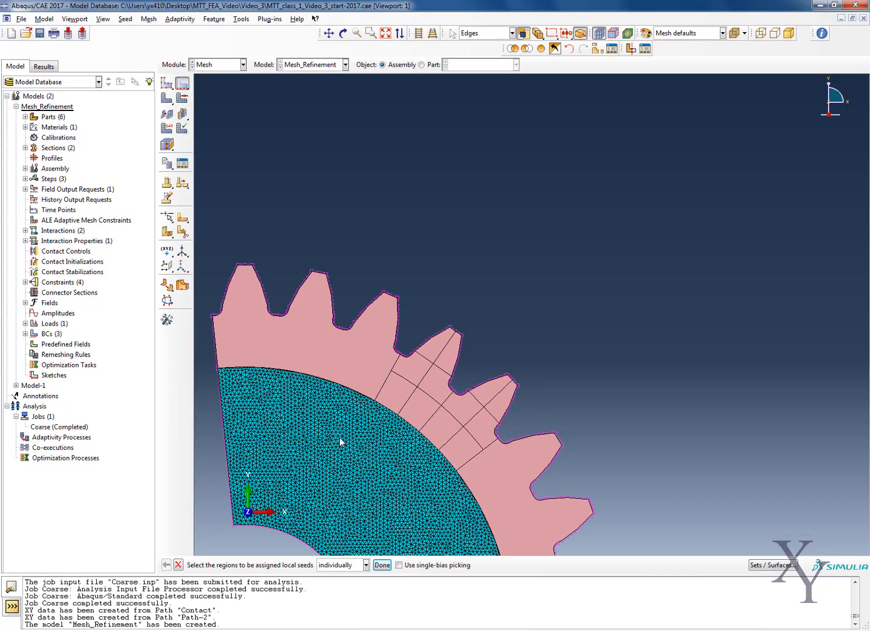
pyautogui.scroll(3, 380, 382)
pyautogui.scroll(3, 380, 382)
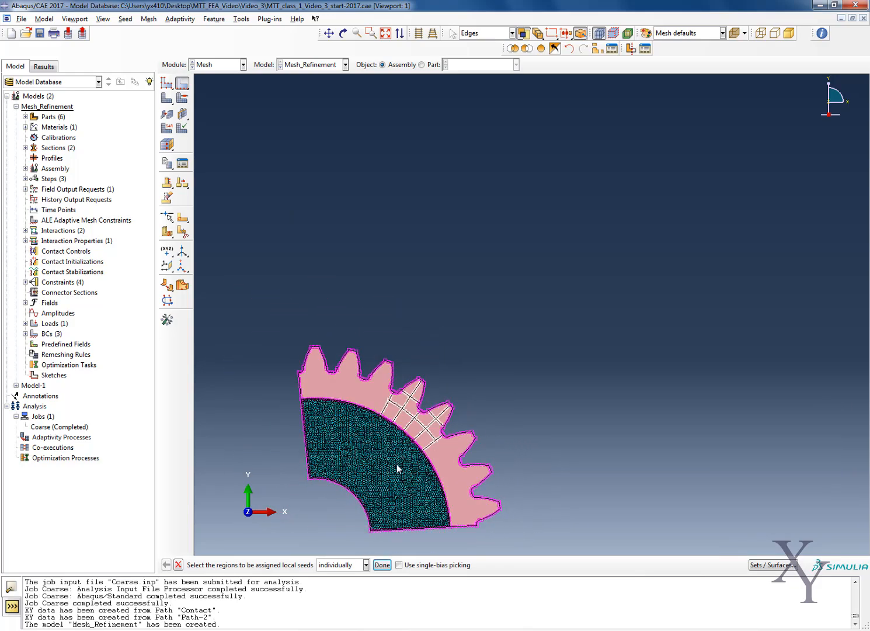
pyautogui.moveTo(277, 540); pyautogui.dragTo(542, 320)
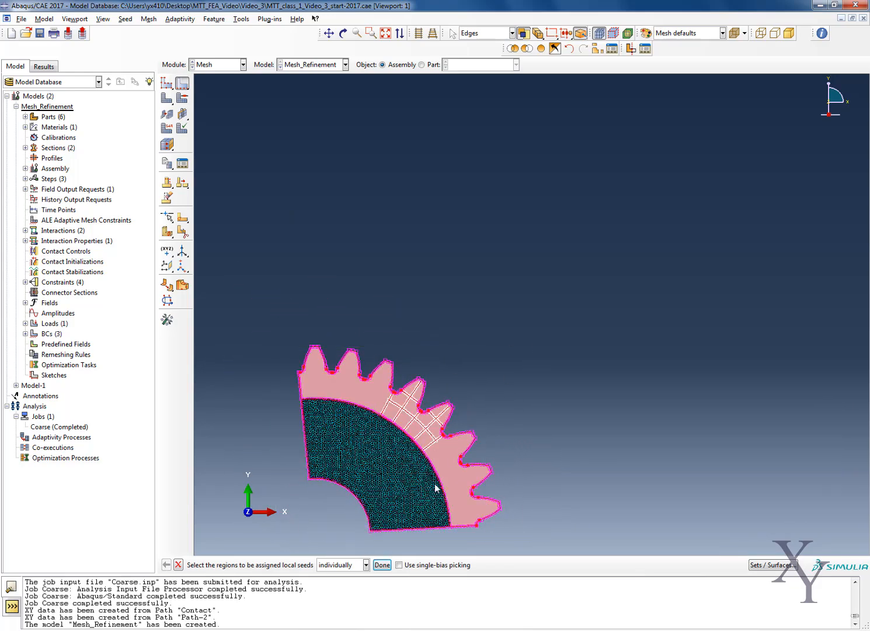
pyautogui.click(383, 565)
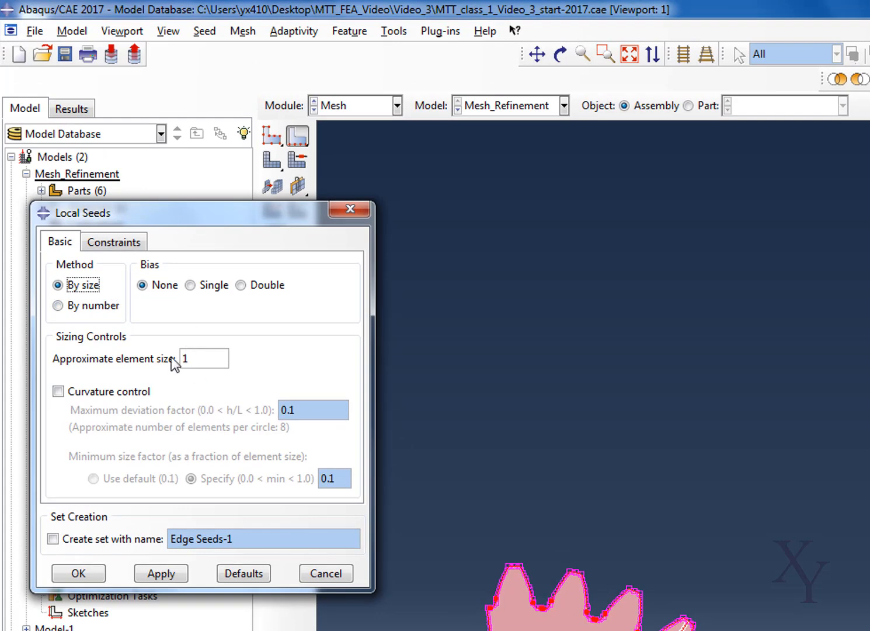
pyautogui.doubleClick(186, 358)
pyautogui.write('2')
pyautogui.click(97, 573)
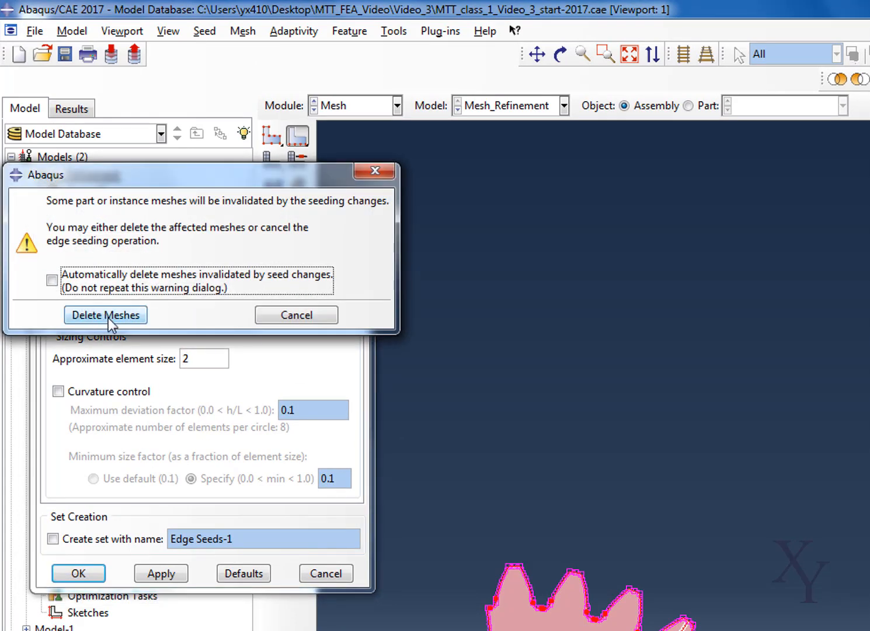
pyautogui.click(107, 316)
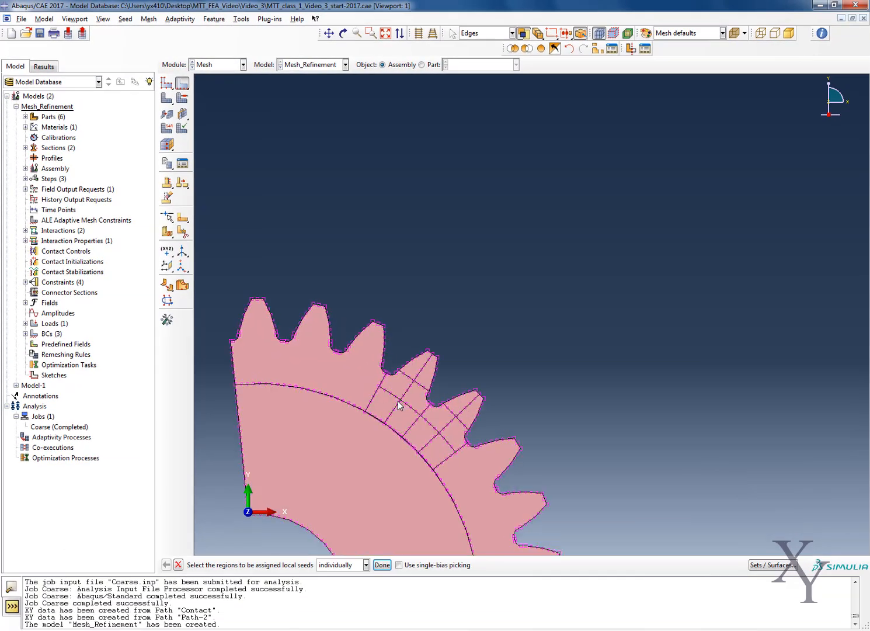
# Seed the flank edges of the fourth and fifth teeth by number with 200 elements and no bias.
pyautogui.scroll(2, 399, 406)
pyautogui.press('shift')
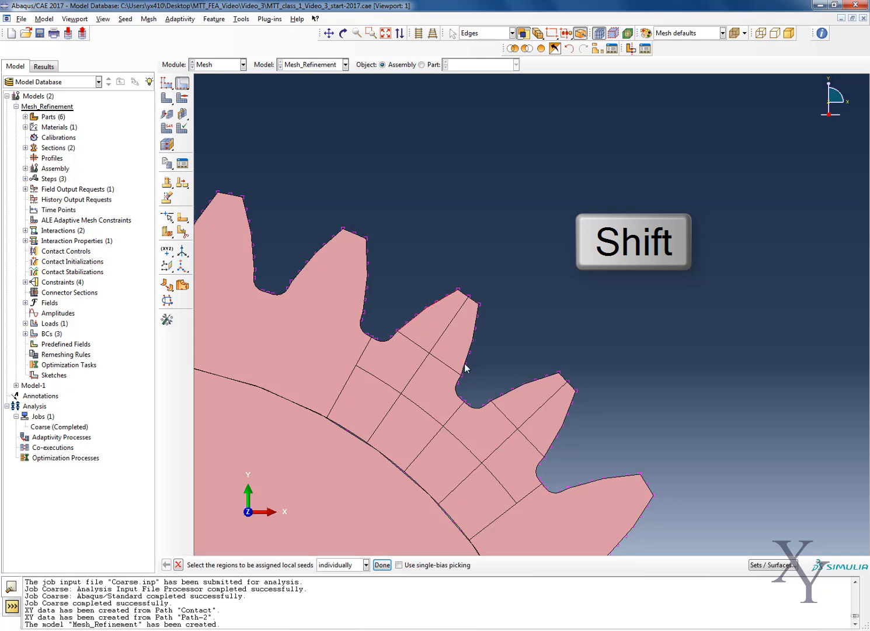
pyautogui.keyDown('shift'); pyautogui.click(548, 450); pyautogui.keyUp('shift')
pyautogui.click(383, 565)
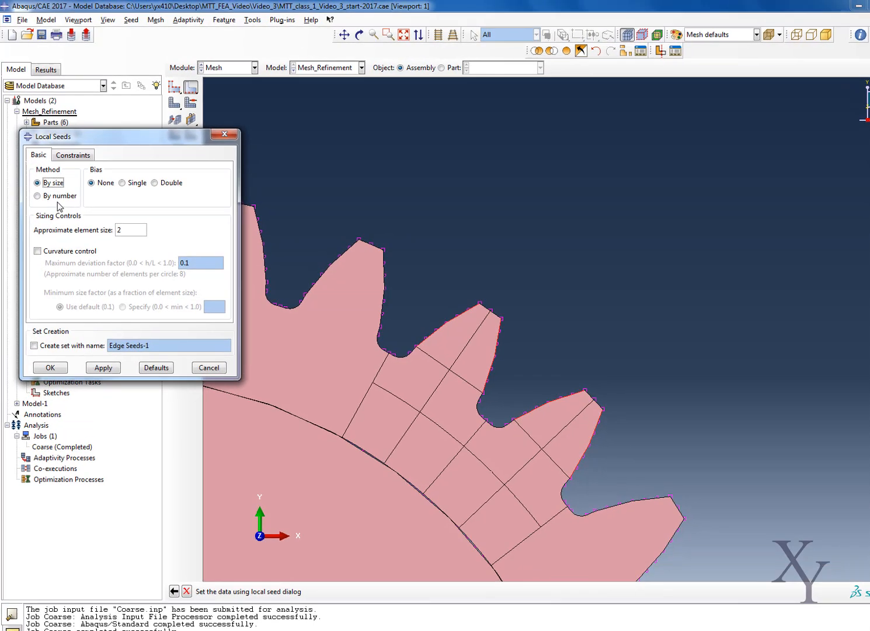
pyautogui.click(58, 196)
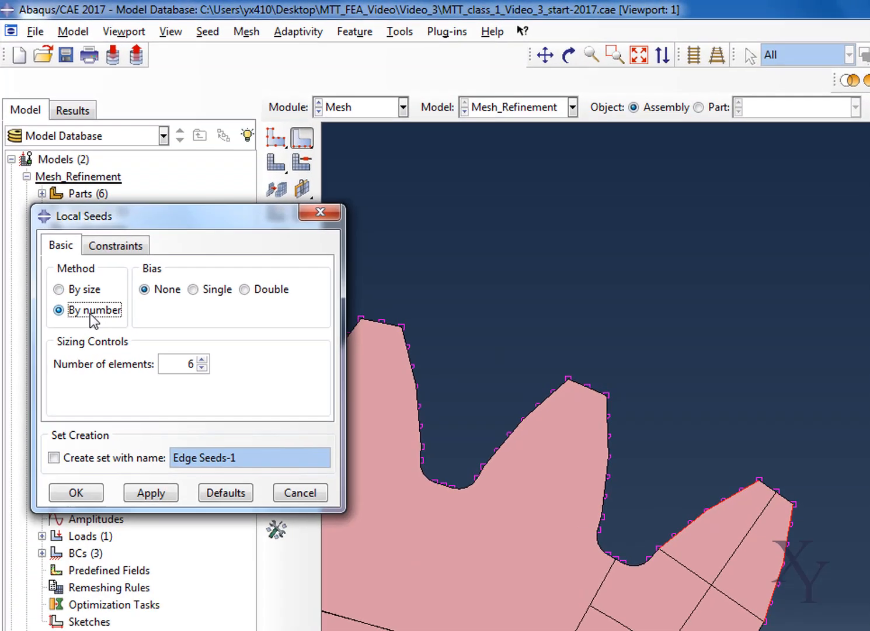
pyautogui.moveTo(107, 228); pyautogui.dragTo(142, 226)
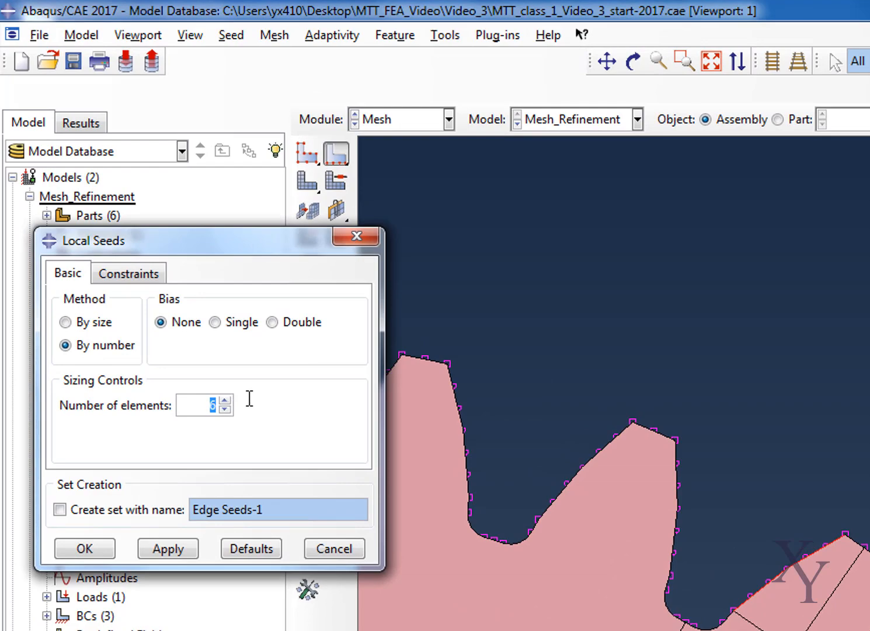
pyautogui.write('200')
pyautogui.click(71, 554)
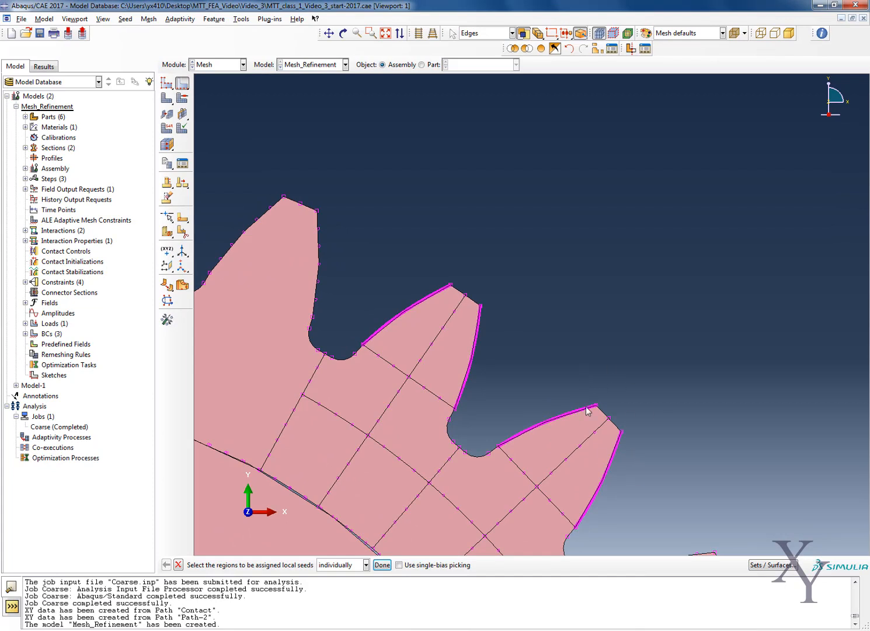
# Select the tip edges of the fourth and fifth teeth for local seeding by size with single bias, minimum 0.4 and maximum 2.
pyautogui.click(185, 86)
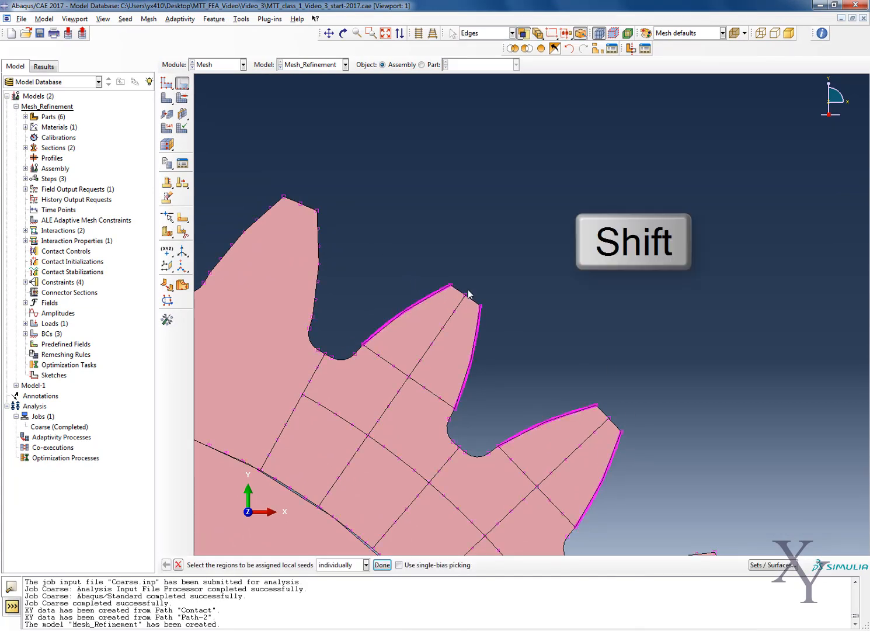
pyautogui.keyDown('shift'); pyautogui.click(459, 293); pyautogui.keyUp('shift')
pyautogui.keyDown('shift'); pyautogui.click(599, 410); pyautogui.keyUp('shift')
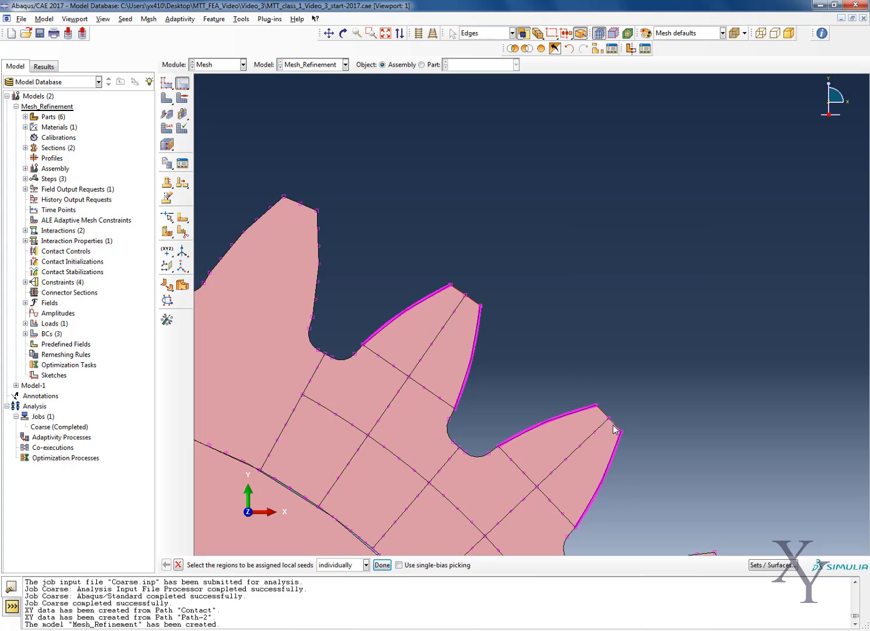
pyautogui.click(382, 565)
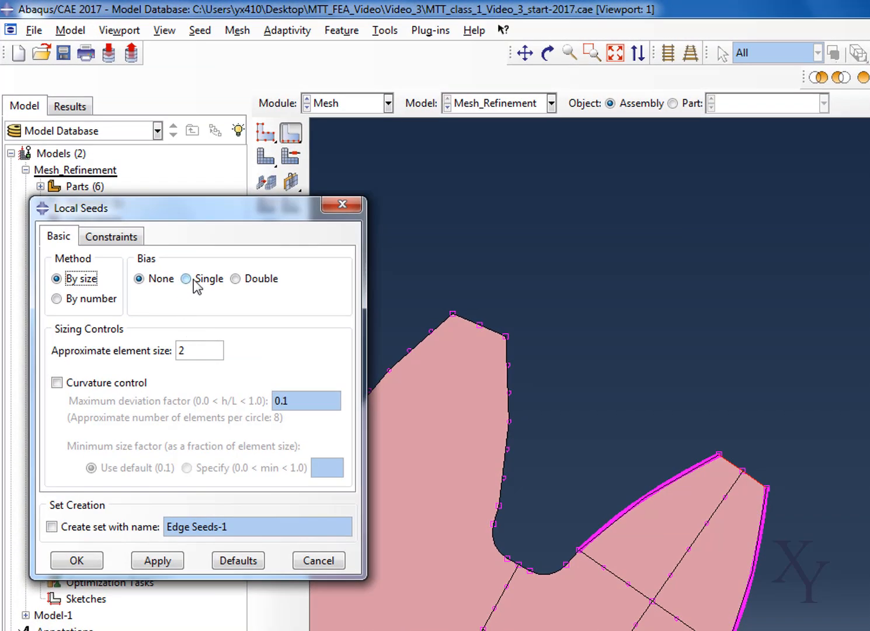
pyautogui.click(176, 253)
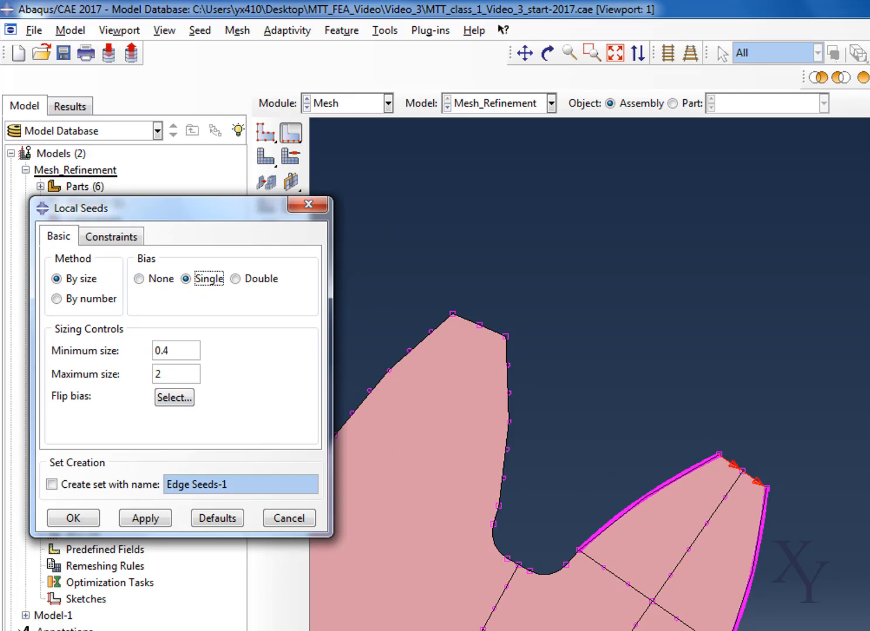
# Flip the bias on the tip edges so it points outward from each tip's midpoint to the flanks, and apply the local seeds.
pyautogui.click(184, 397)
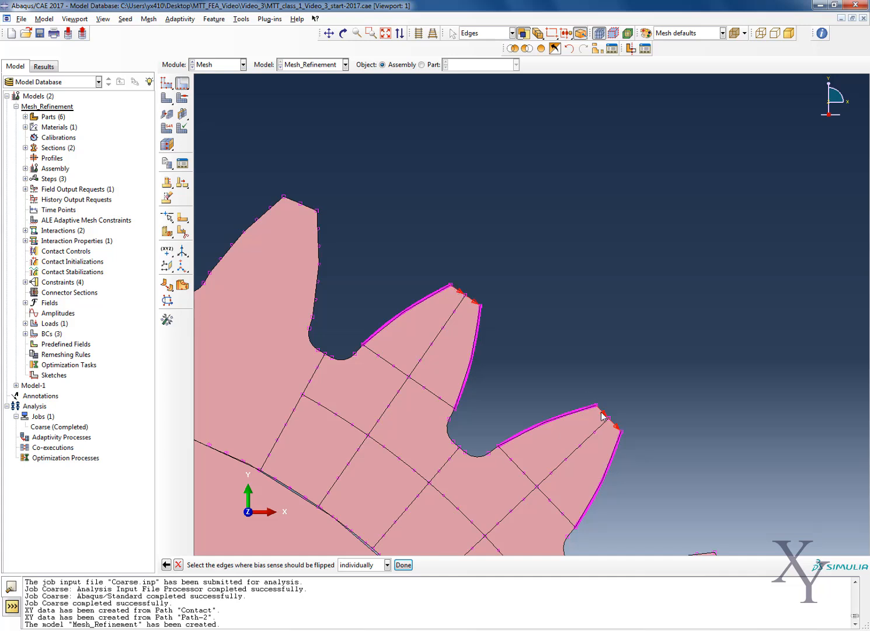
pyautogui.click(404, 564)
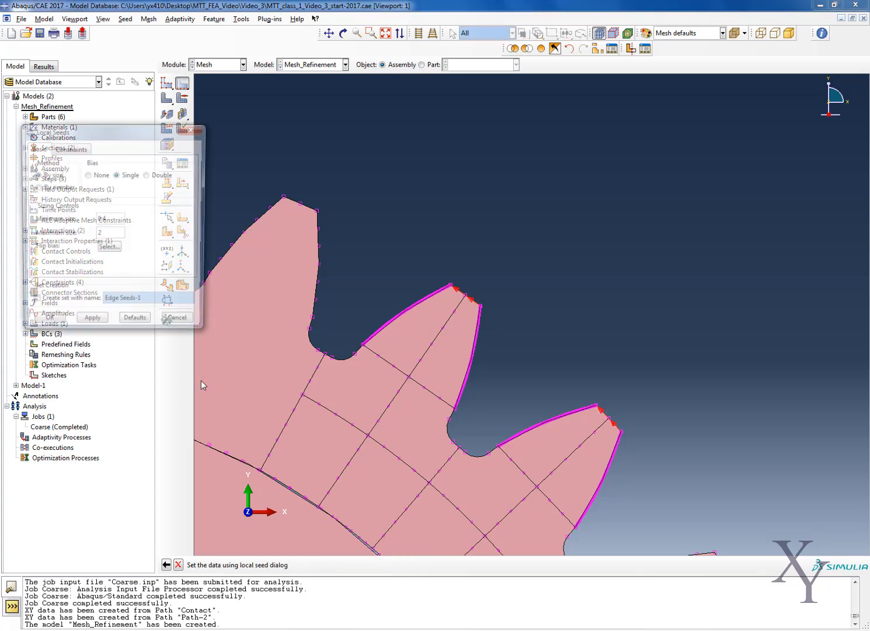
pyautogui.click(110, 251)
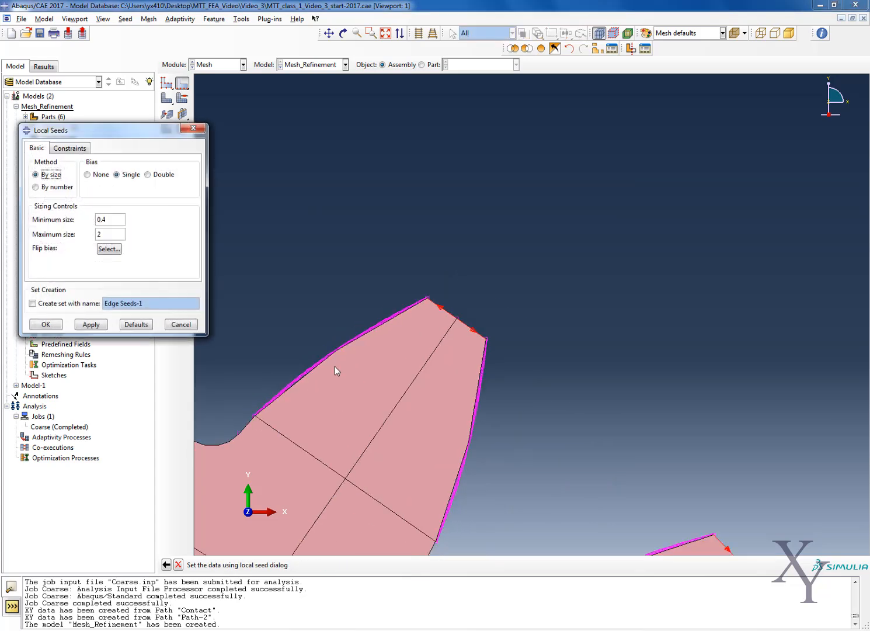
pyautogui.scroll(-2, 334, 367)
pyautogui.scroll(-1, 237, 230)
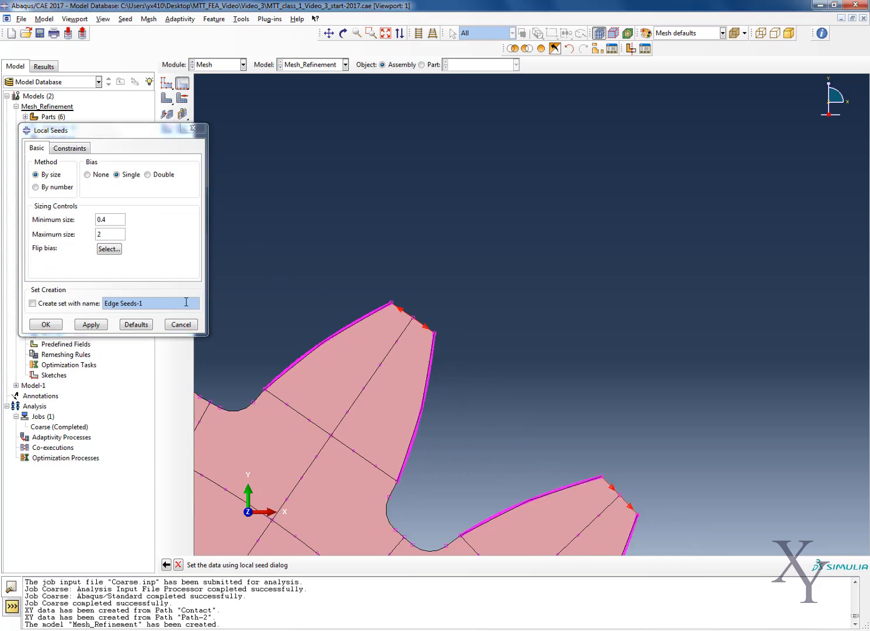
pyautogui.click(51, 335)
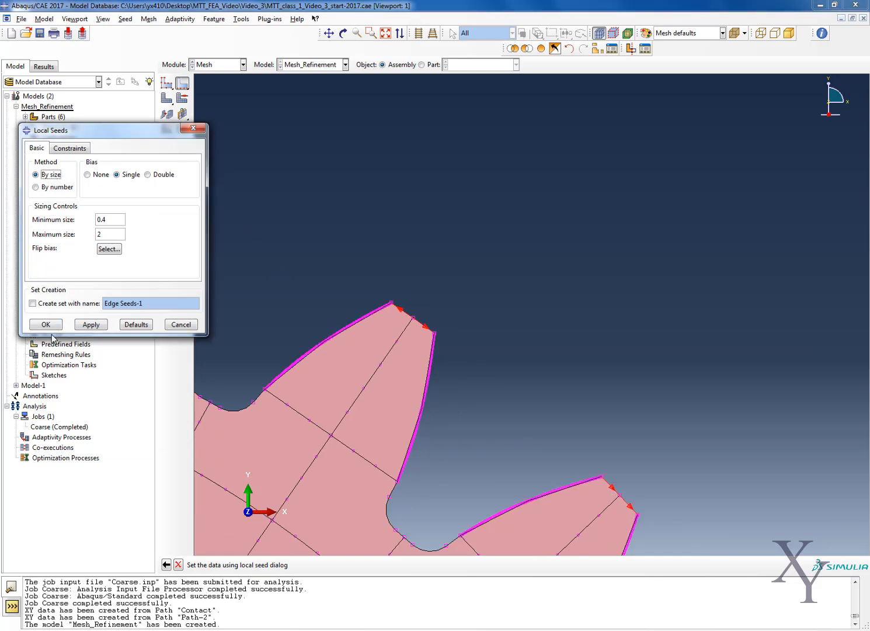
pyautogui.click(51, 329)
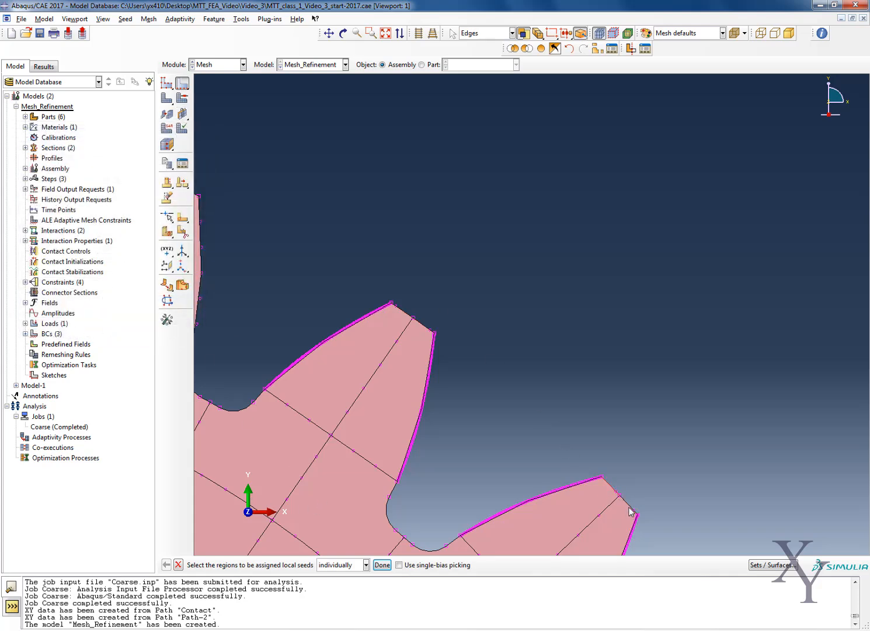
# Open local seeding for the lower partitioned tooth's two tip edges and flip the bias so both arrows point outward to the flanks.
pyautogui.click(382, 565)
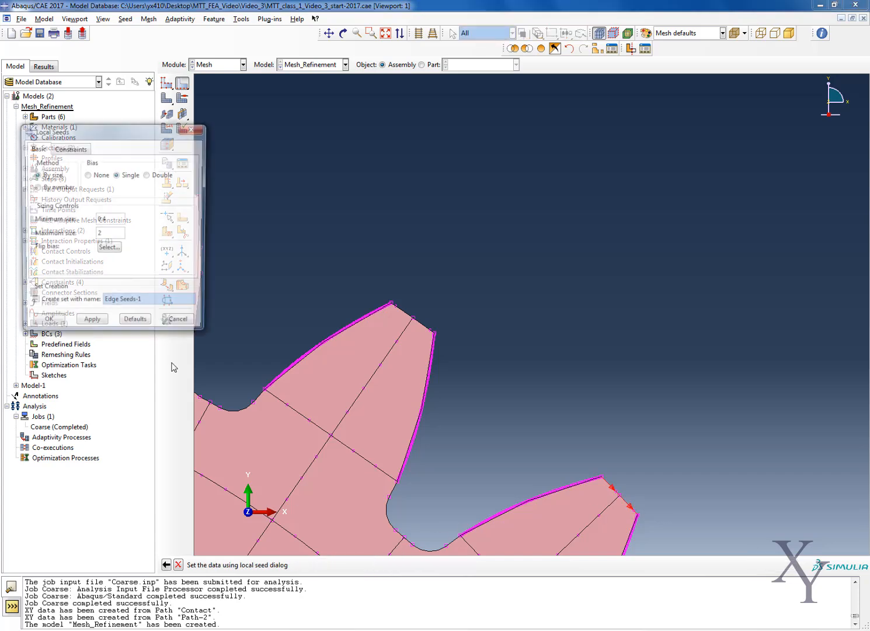
pyautogui.click(108, 249)
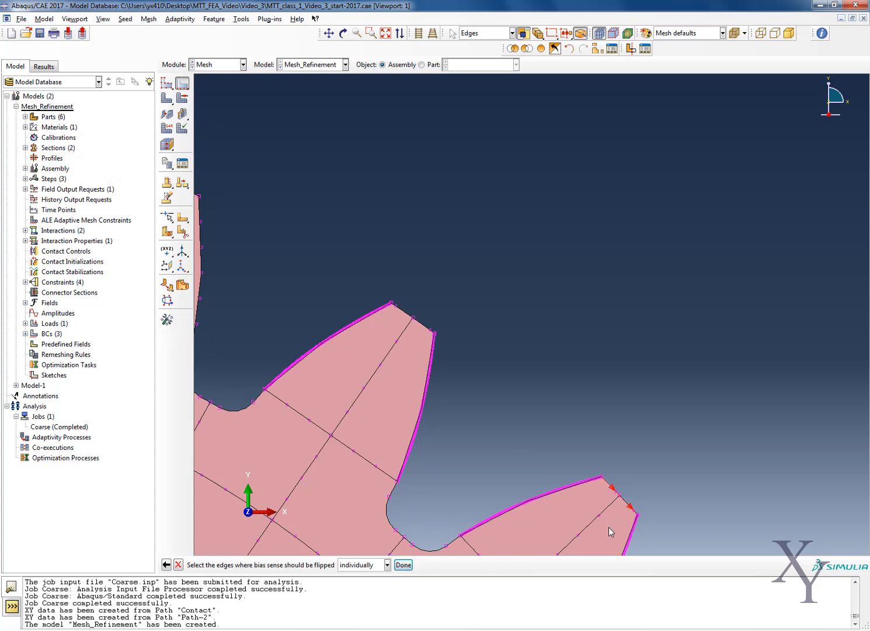
pyautogui.click(404, 565)
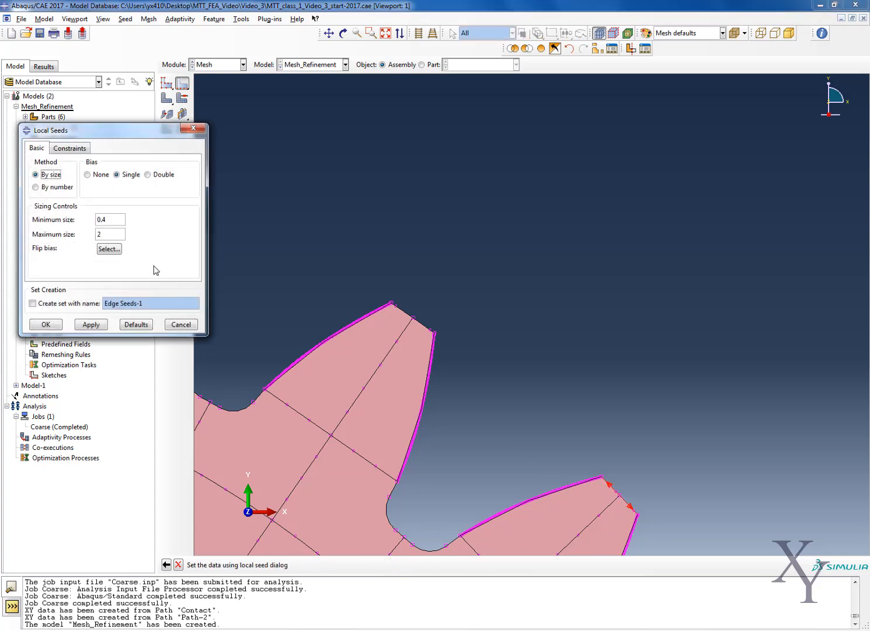
# Seed the lower partitioned tooth's tip edges by number with 10 elements, single bias and a bias ratio of 5.
pyautogui.click(48, 188)
pyautogui.click(108, 219)
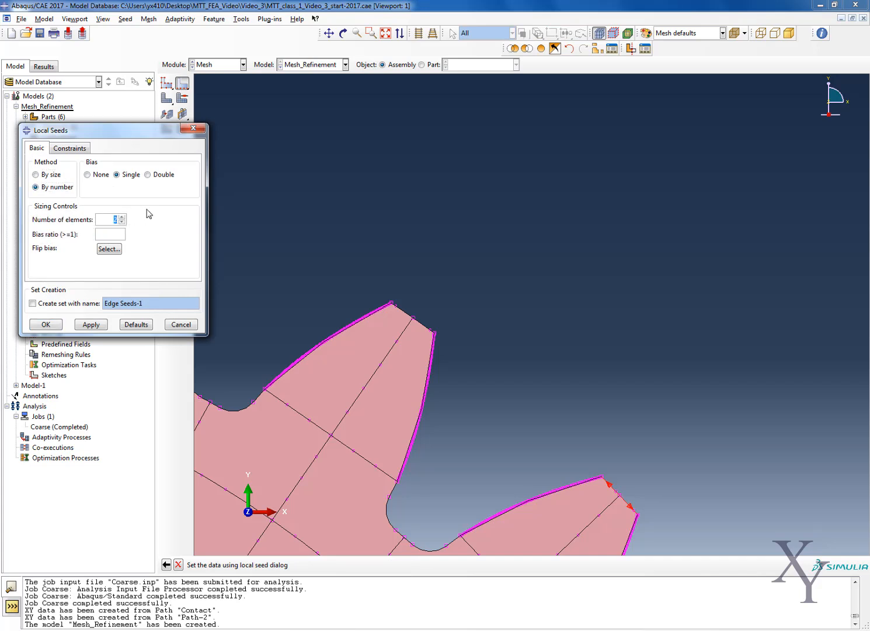
pyautogui.write('10')
pyautogui.click(119, 231)
pyautogui.write('5')
pyautogui.click(46, 326)
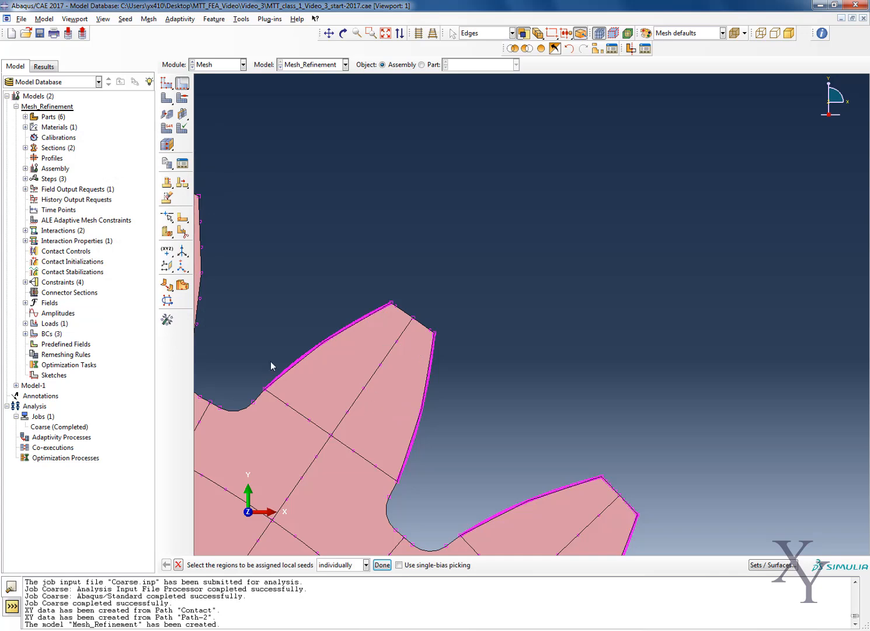
# Seed the upper partitioned tooth's two tip edges by number with 10 elements and single bias toward the flanks.
pyautogui.click(399, 313)
pyautogui.click(382, 565)
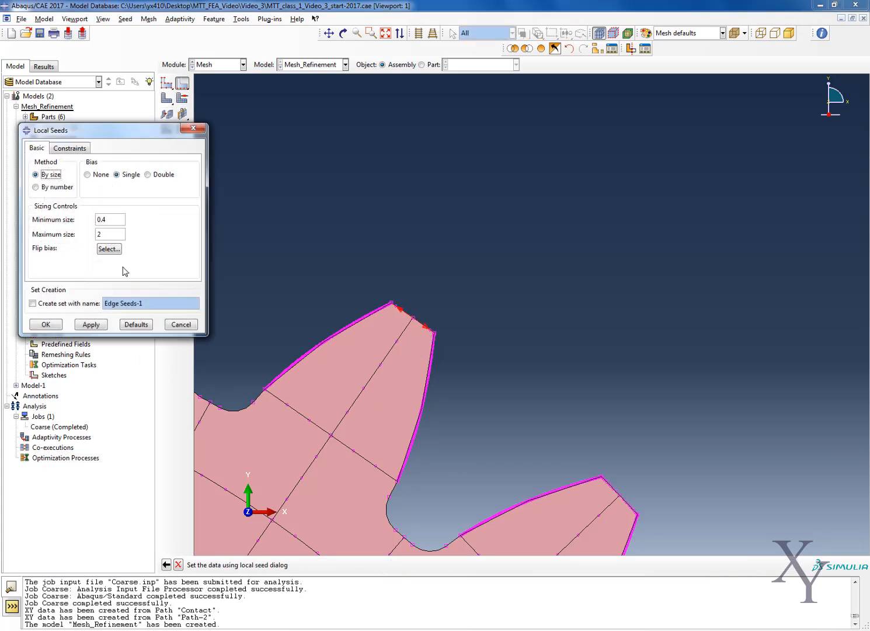
pyautogui.click(54, 187)
pyautogui.doubleClick(124, 222)
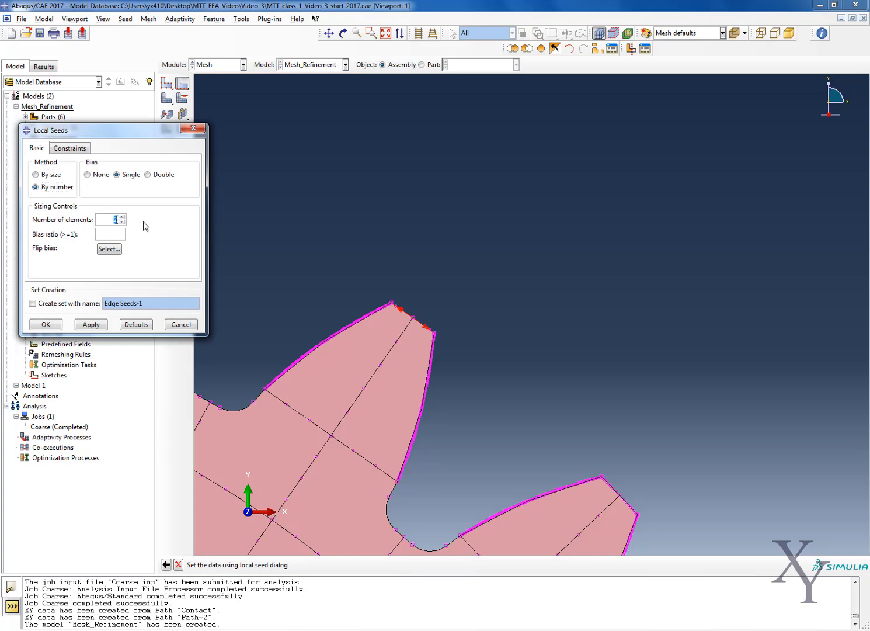
pyautogui.doubleClick(108, 230)
pyautogui.click(52, 324)
# Bring the partitioned region beneath the two refined teeth into view for further local seeding.
pyautogui.scroll(-5, 407, 443)
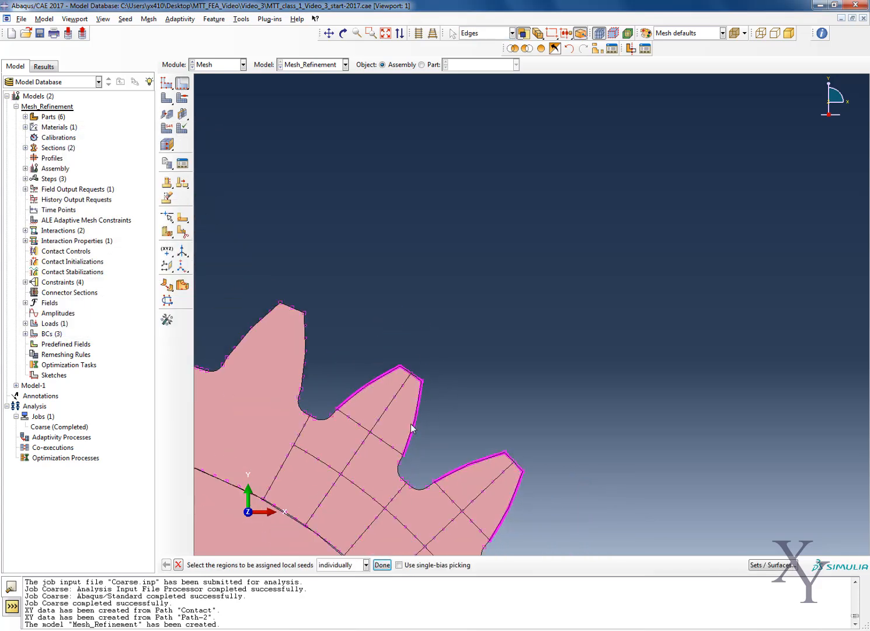
pyautogui.click(329, 33)
pyautogui.moveTo(333, 466); pyautogui.dragTo(348, 317)
pyautogui.scroll(2, 348, 313)
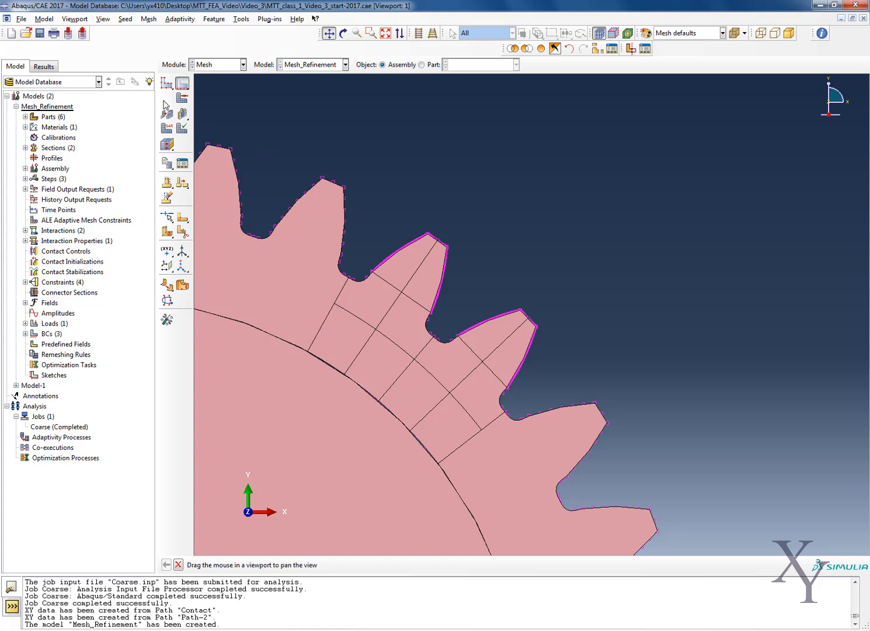
# Seed the partition edges across the bases of both refined teeth by number with 20 elements, single bias and a bias ratio of 8.
pyautogui.press('Escape')
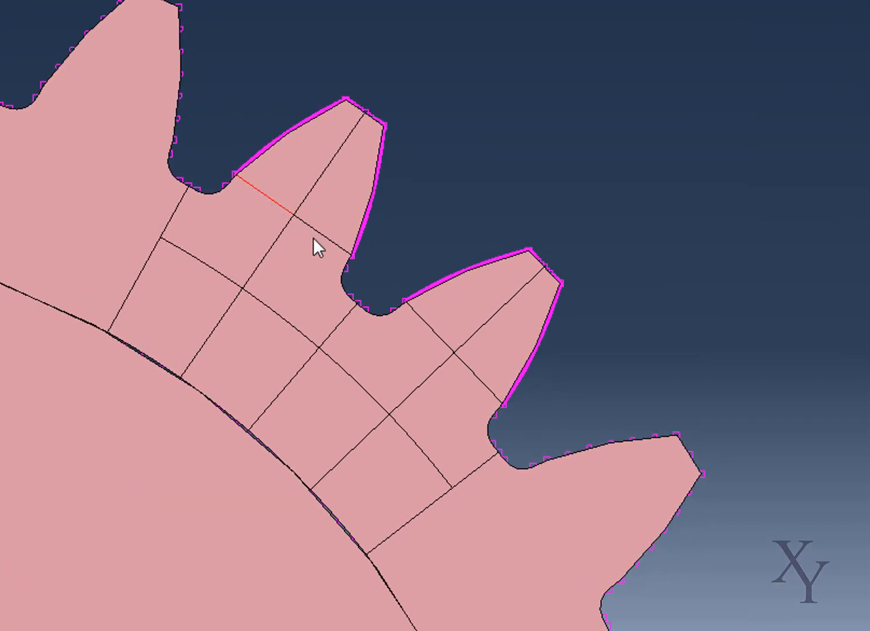
pyautogui.keyDown('shift'); pyautogui.click(318, 230); pyautogui.keyUp('shift')
pyautogui.keyDown('shift'); pyautogui.click(424, 320); pyautogui.keyUp('shift')
pyautogui.keyDown('shift'); pyautogui.click(491, 390); pyautogui.keyUp('shift')
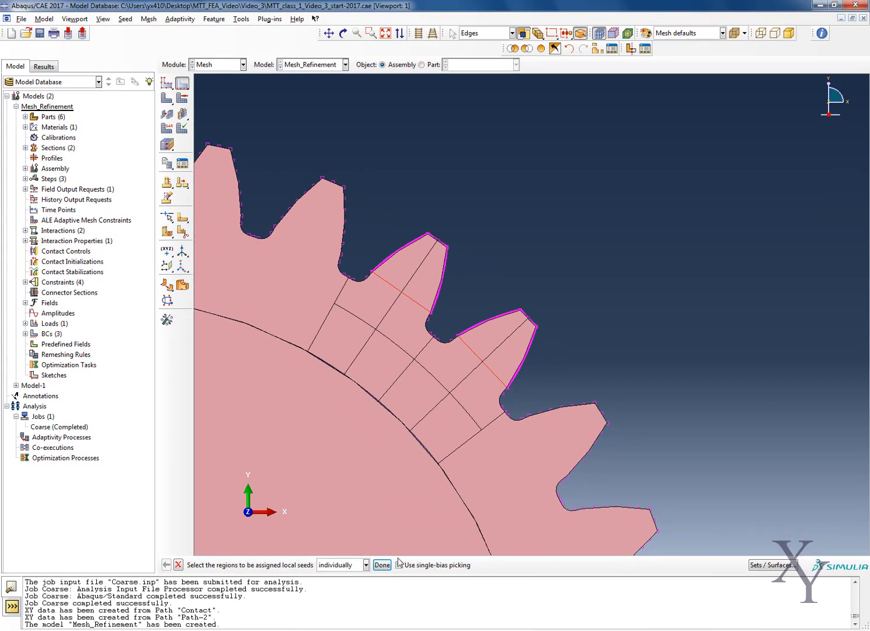
pyautogui.click(381, 564)
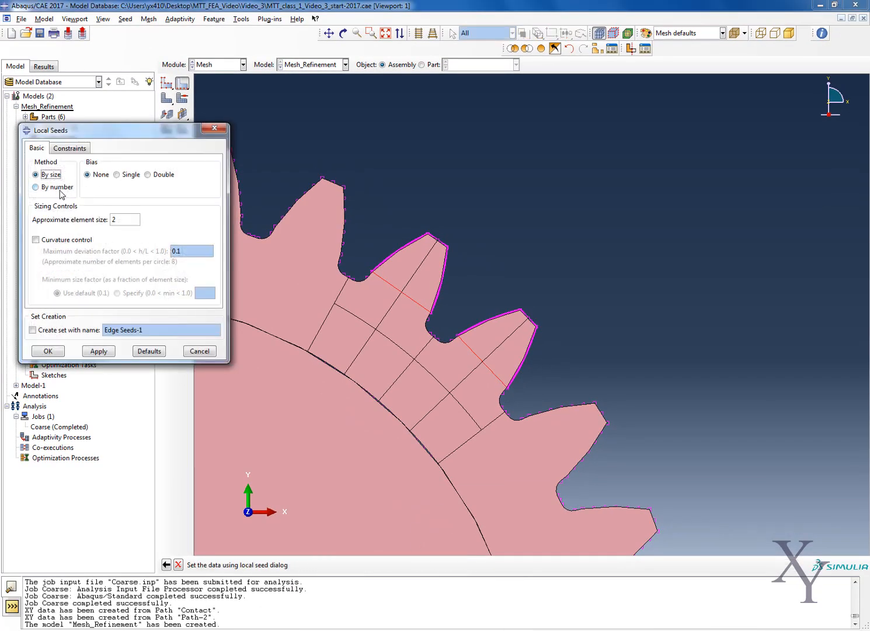
pyautogui.click(52, 187)
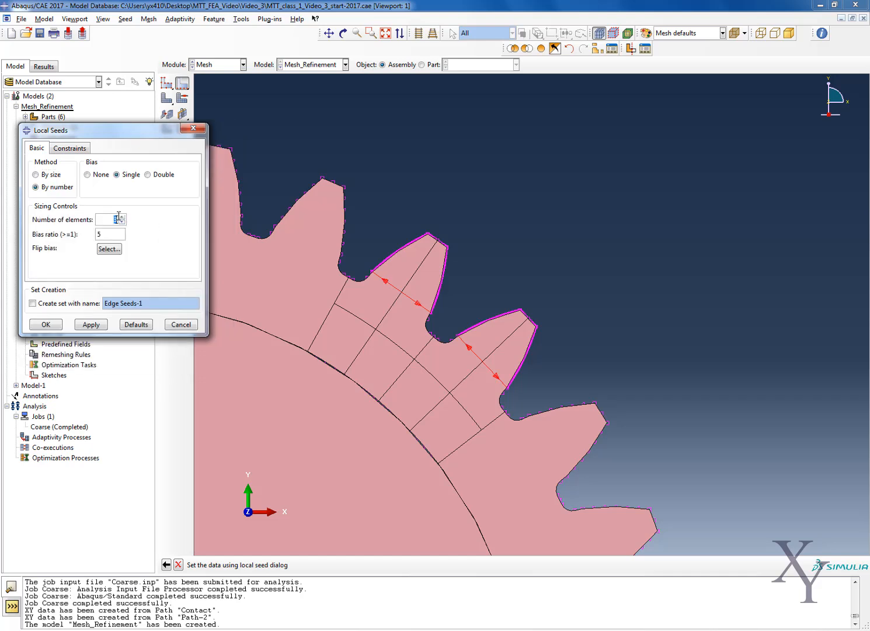
pyautogui.moveTo(103, 235); pyautogui.dragTo(88, 237)
pyautogui.write('8')
pyautogui.click(89, 325)
pyautogui.click(41, 325)
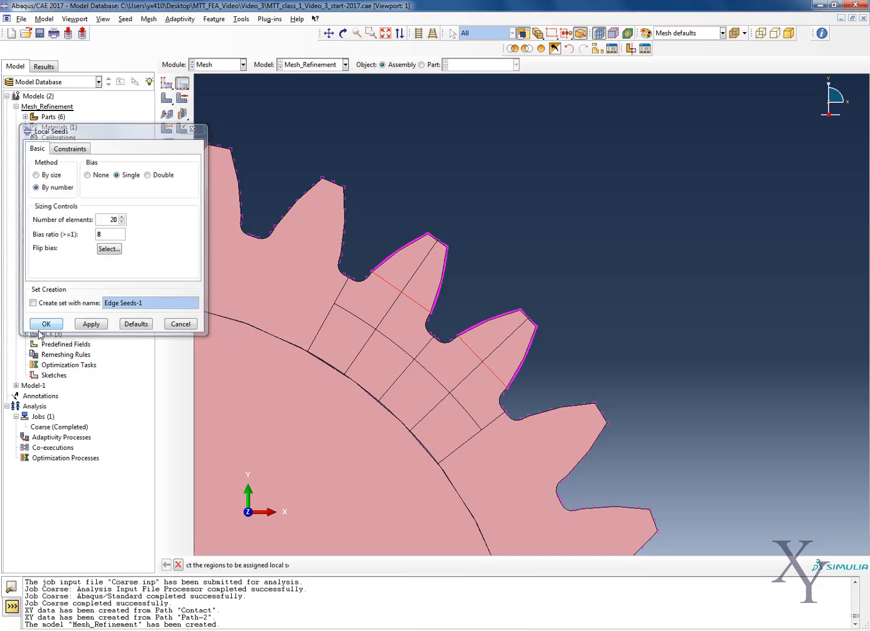
# Seed the root fillet edges beside and between the two refined teeth by size with a fine element size and no bias.
pyautogui.scroll(-3, 385, 313)
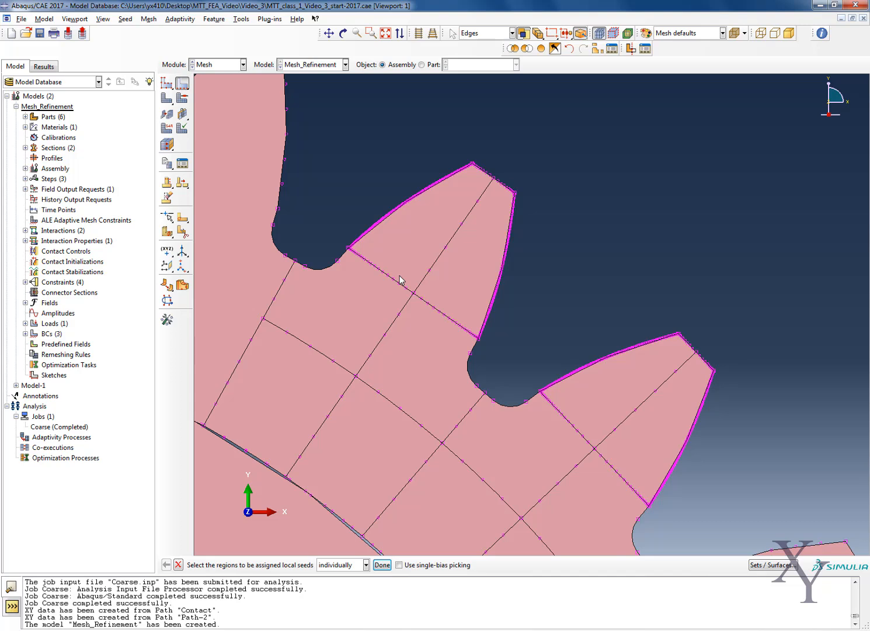
pyautogui.press('shift')
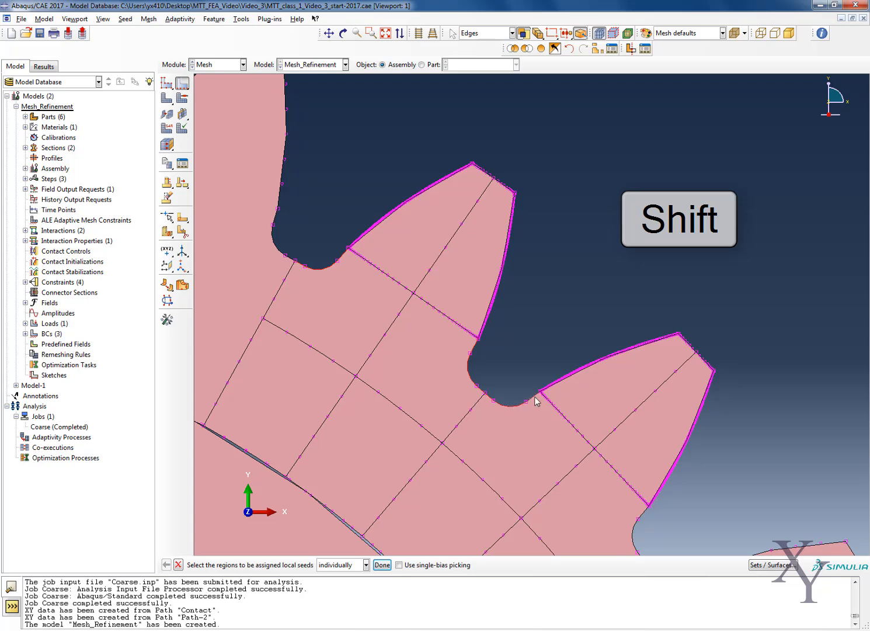
pyautogui.click(329, 33)
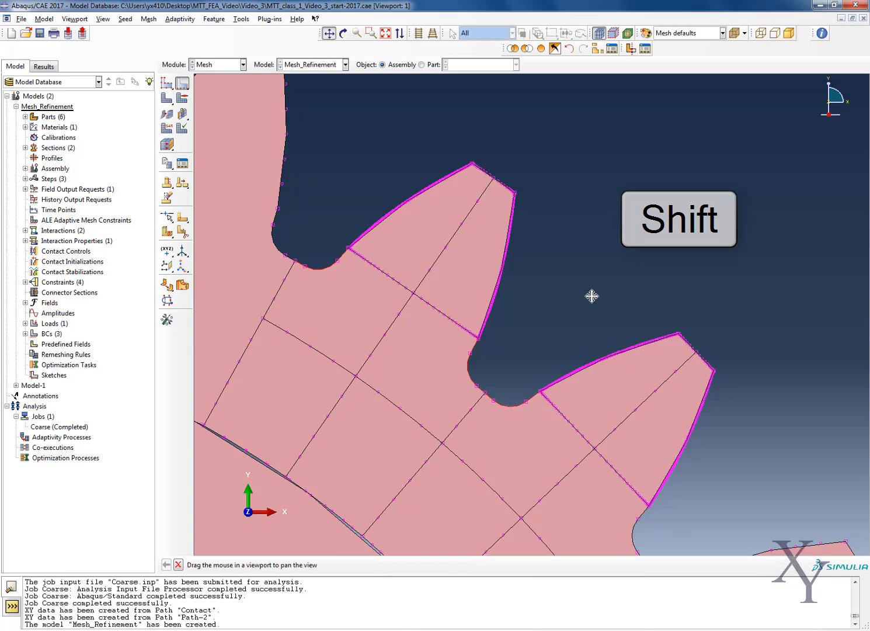
pyautogui.moveTo(591, 296); pyautogui.dragTo(486, 179)
pyautogui.press('Escape')
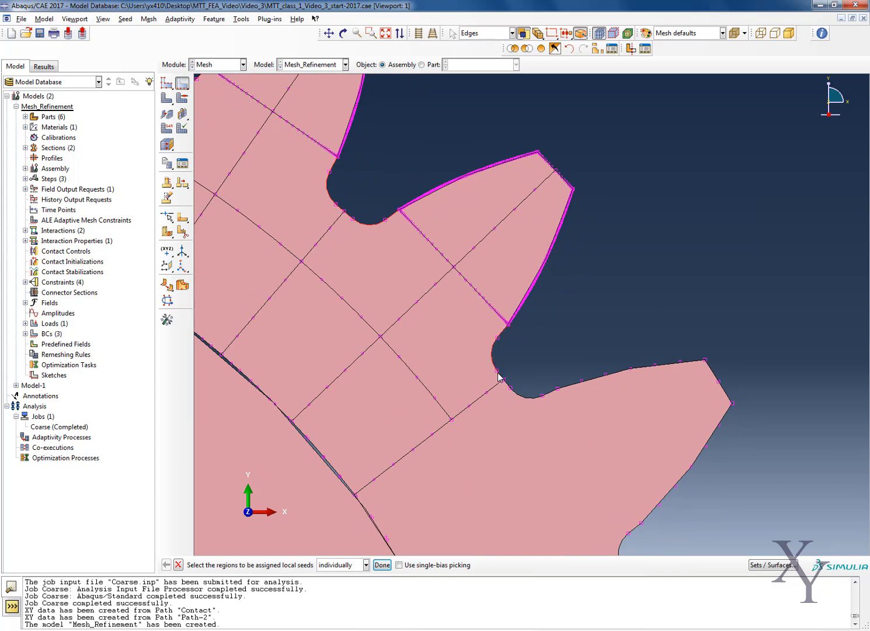
pyautogui.click(382, 565)
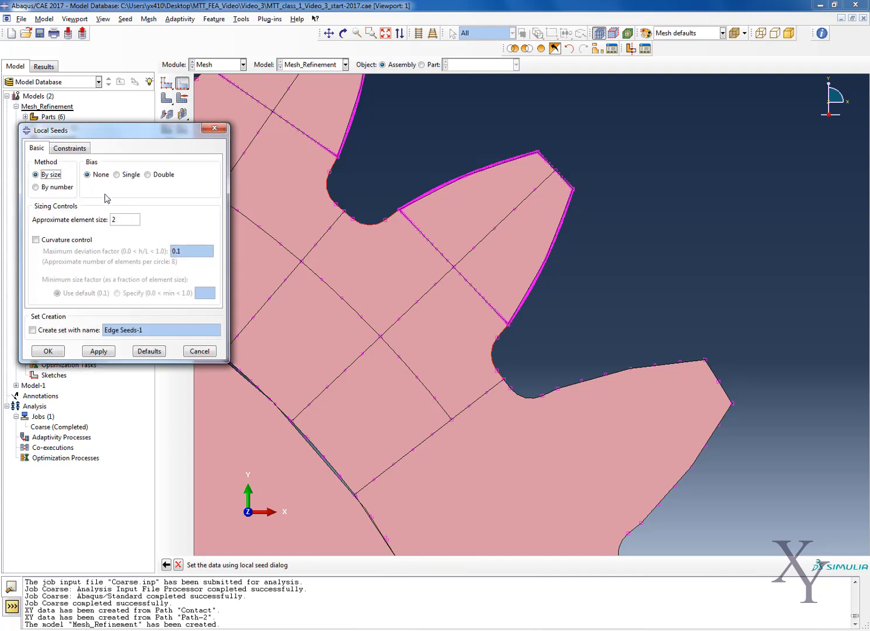
pyautogui.click(58, 187)
pyautogui.click(51, 174)
pyautogui.doubleClick(119, 219)
pyautogui.write('5')
pyautogui.click(53, 353)
# Open local seeding with single bias for the three short radial edges below the root fillets and flip their bias toward the fillets.
pyautogui.scroll(-6, 491, 354)
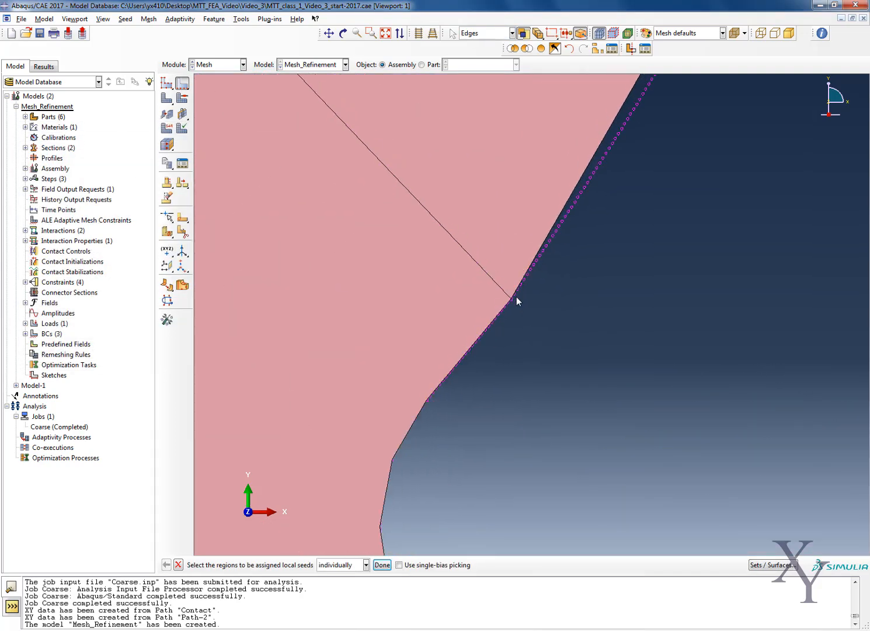
pyautogui.scroll(5, 511, 326)
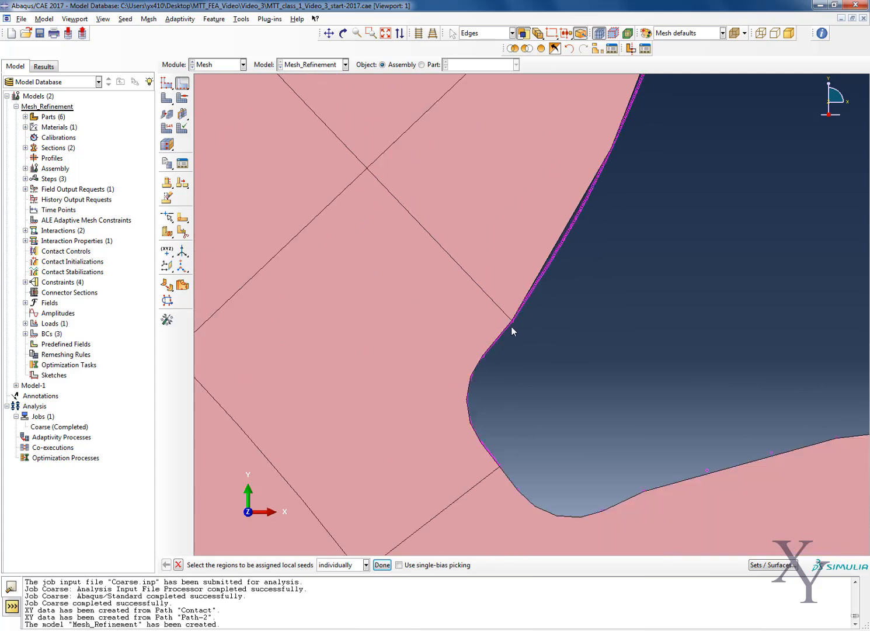
pyautogui.scroll(4, 514, 323)
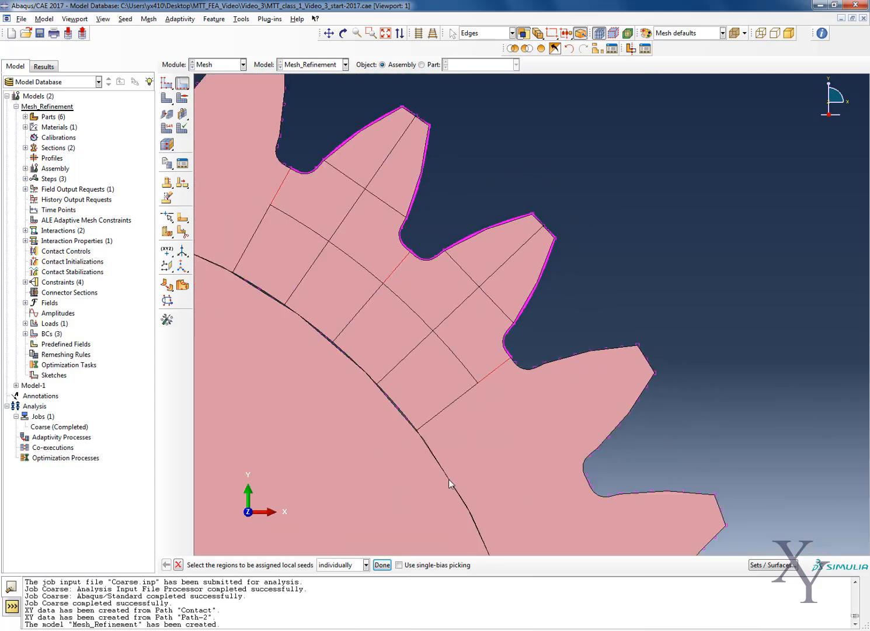
pyautogui.click(383, 565)
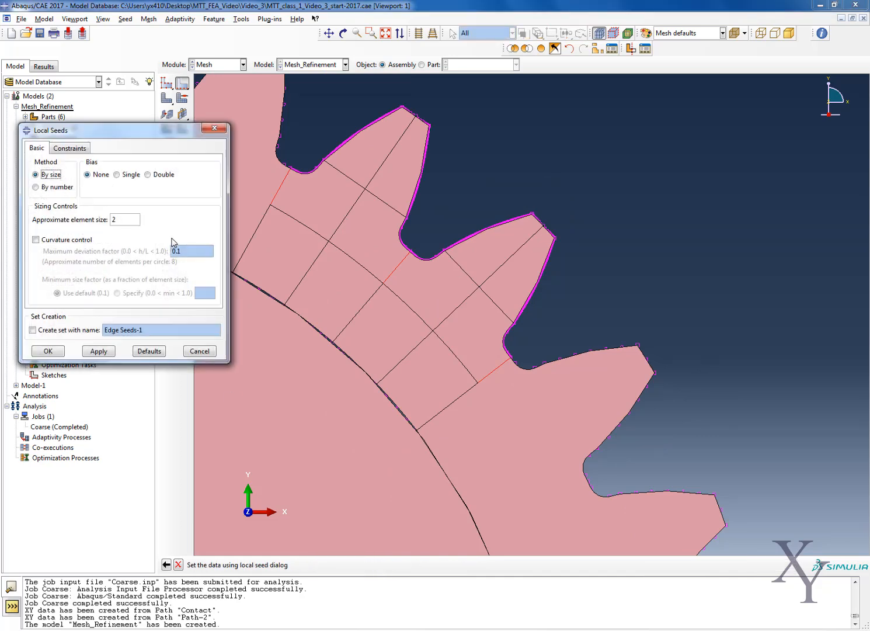
pyautogui.click(129, 176)
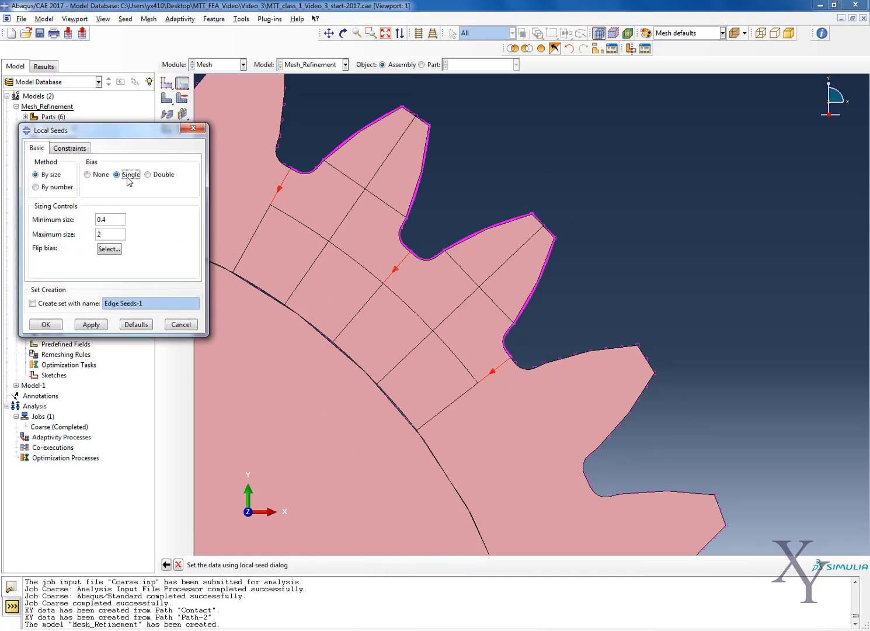
pyautogui.click(107, 251)
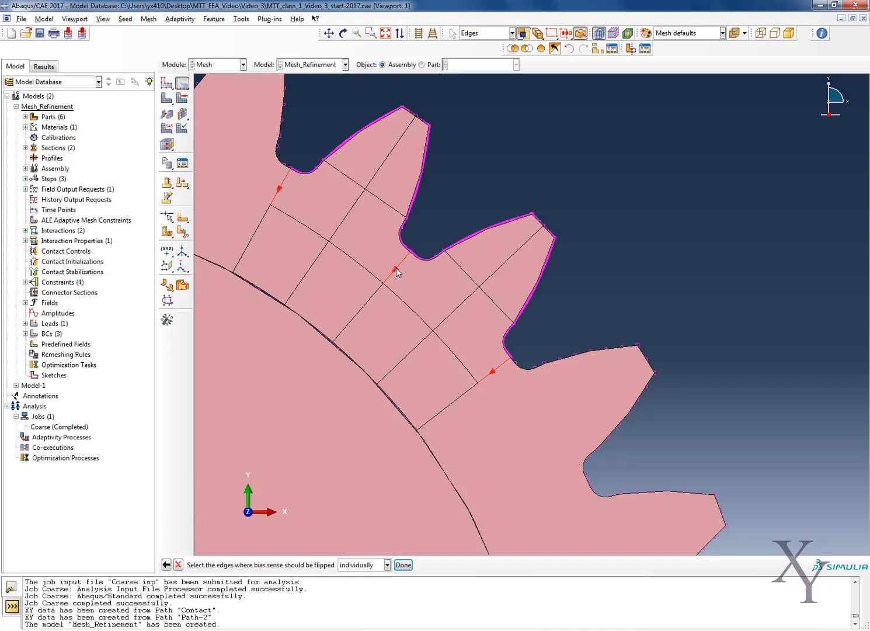
pyautogui.click(403, 565)
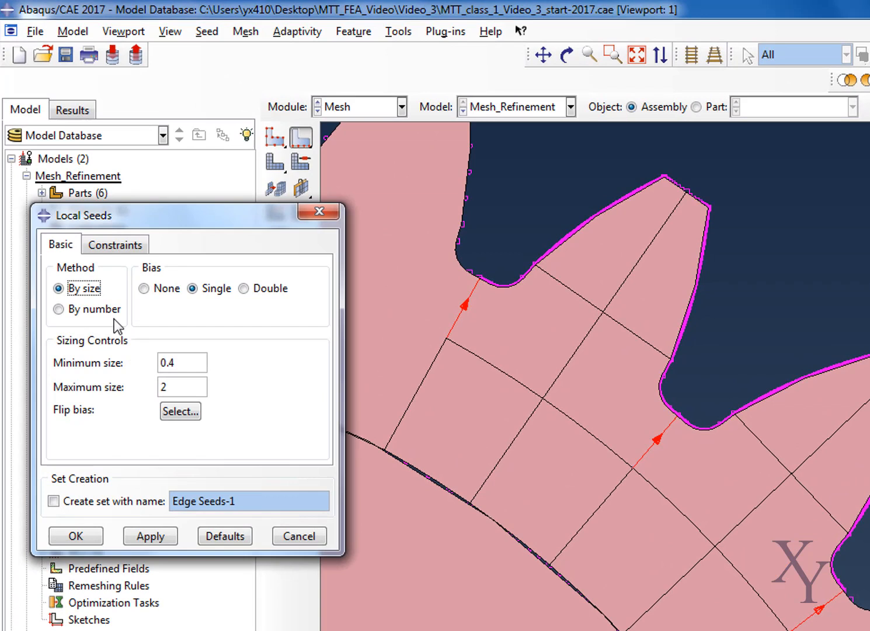
# Seed the three radial edges below the root fillets by size with minimum size 0.05 and maximum size 0.5.
pyautogui.click(173, 362)
pyautogui.press('BackSpace')
pyautogui.write('05')
pyautogui.click(180, 392)
pyautogui.press('BackSpace')
pyautogui.write('0.5')
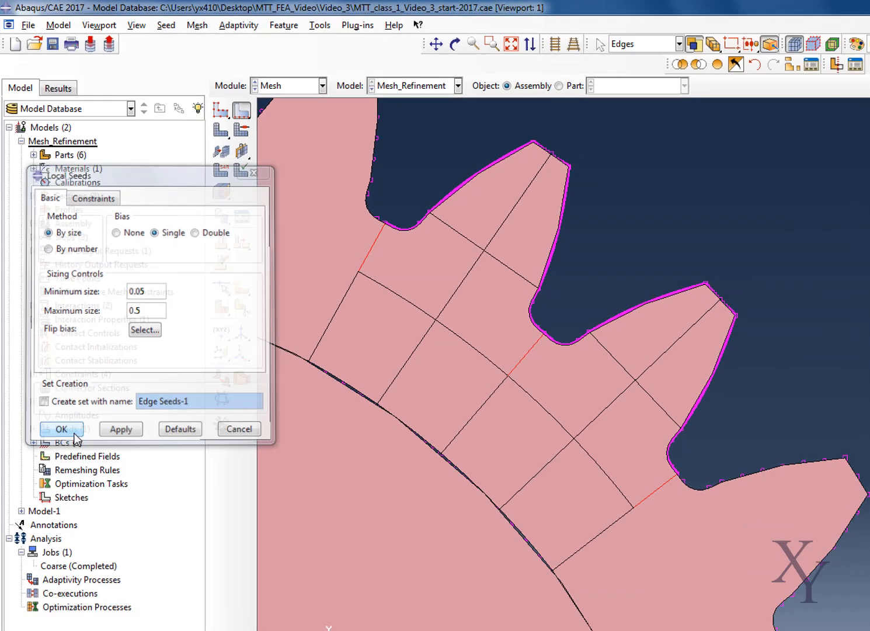
pyautogui.click(92, 540)
# Seed the refined teeth's centre lines and the partition arc beneath them by size with an approximate element size of 0.5 and no bias.
pyautogui.scroll(-1, 364, 248)
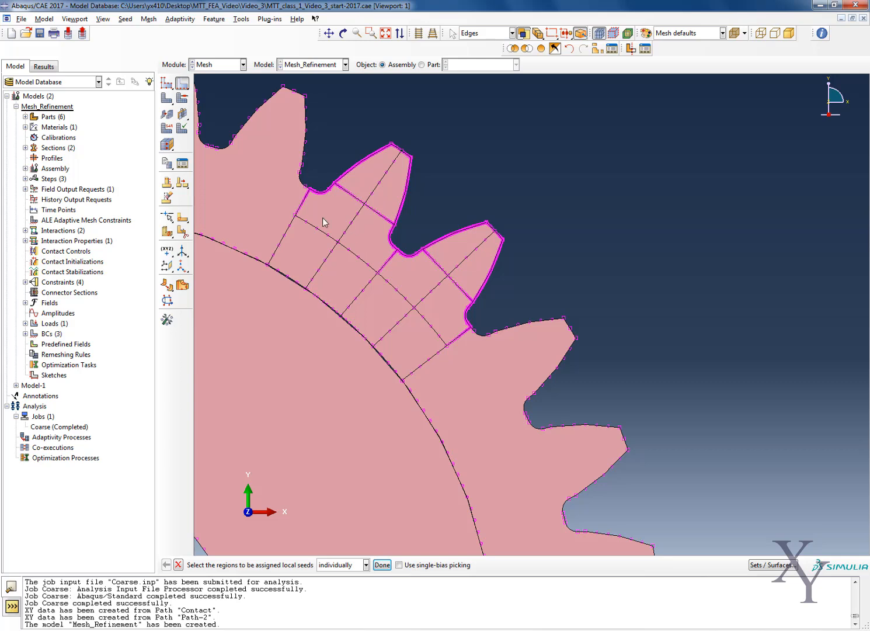
pyautogui.click(344, 234)
pyautogui.keyDown('shift'); pyautogui.click(323, 231); pyautogui.keyUp('shift')
pyautogui.keyDown('shift'); pyautogui.click(356, 255); pyautogui.keyUp('shift')
pyautogui.keyDown('shift'); pyautogui.click(393, 287); pyautogui.keyUp('shift')
pyautogui.keyDown('shift'); pyautogui.click(431, 327); pyautogui.keyUp('shift')
pyautogui.click(382, 564)
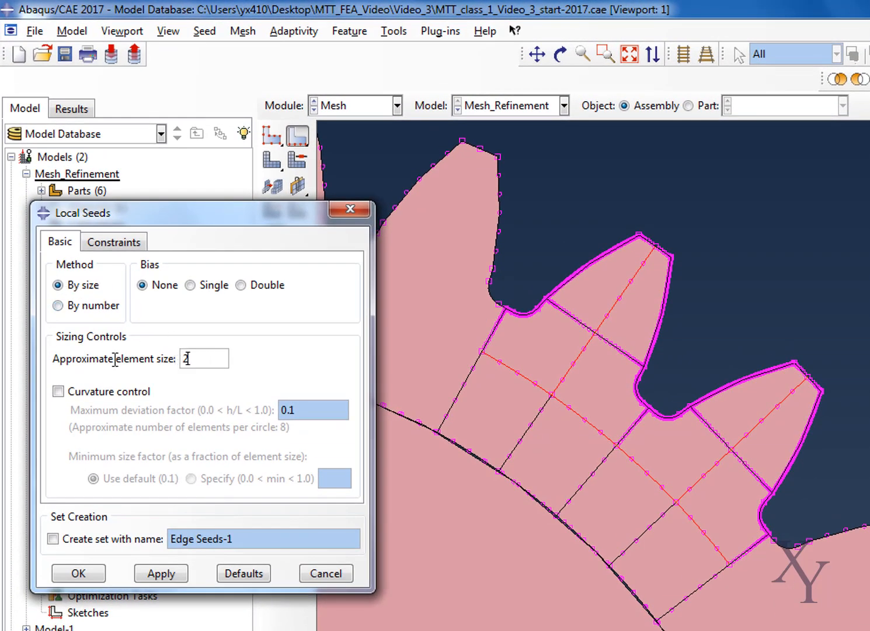
pyautogui.press('BackSpace')
pyautogui.write('0.5')
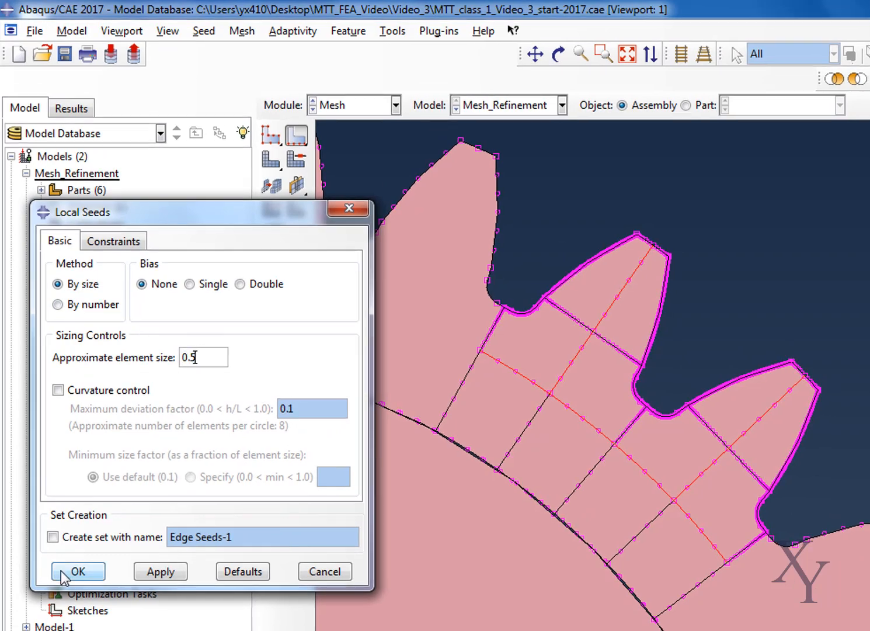
pyautogui.click(65, 573)
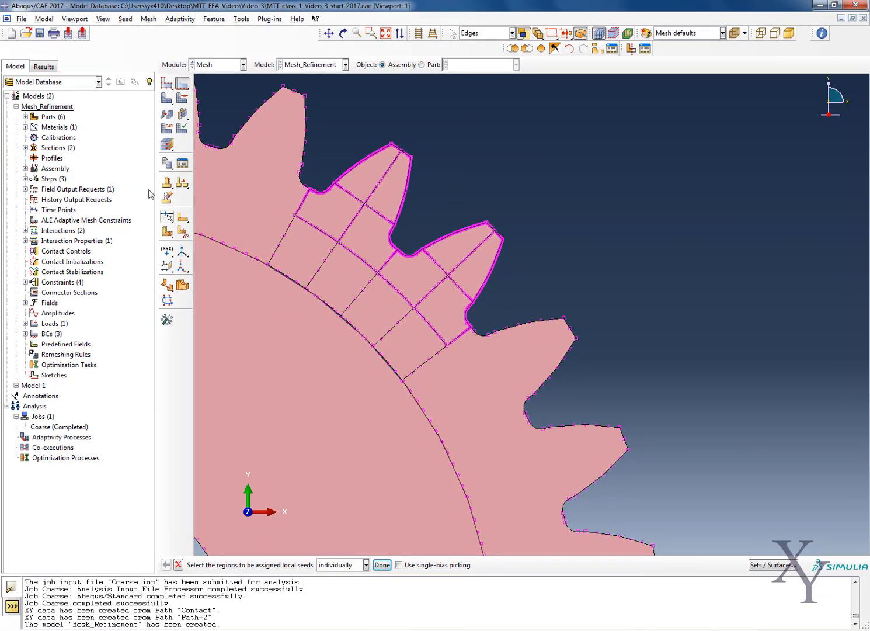
# Seed the five radial edges between the partition arc and the rim by size with single bias, minimum size 0.5 and maximum size 1.
pyautogui.click(278, 248)
pyautogui.keyDown('shift'); pyautogui.click(317, 276); pyautogui.keyUp('shift')
pyautogui.keyDown('shift'); pyautogui.click(355, 302); pyautogui.keyUp('shift')
pyautogui.keyDown('shift'); pyautogui.click(390, 333); pyautogui.keyUp('shift')
pyautogui.keyDown('shift'); pyautogui.click(417, 370); pyautogui.keyUp('shift')
pyautogui.click(381, 565)
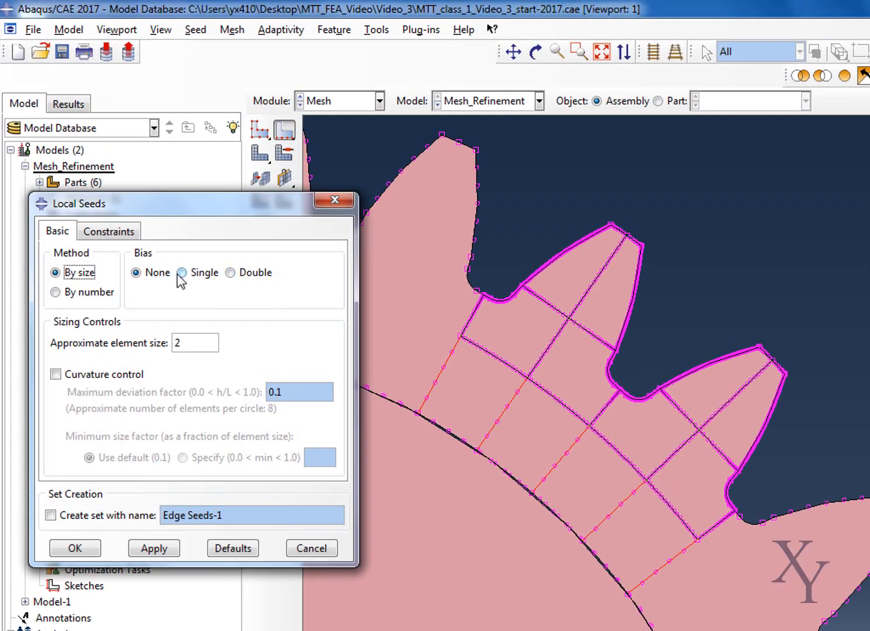
pyautogui.click(181, 272)
pyautogui.click(180, 342)
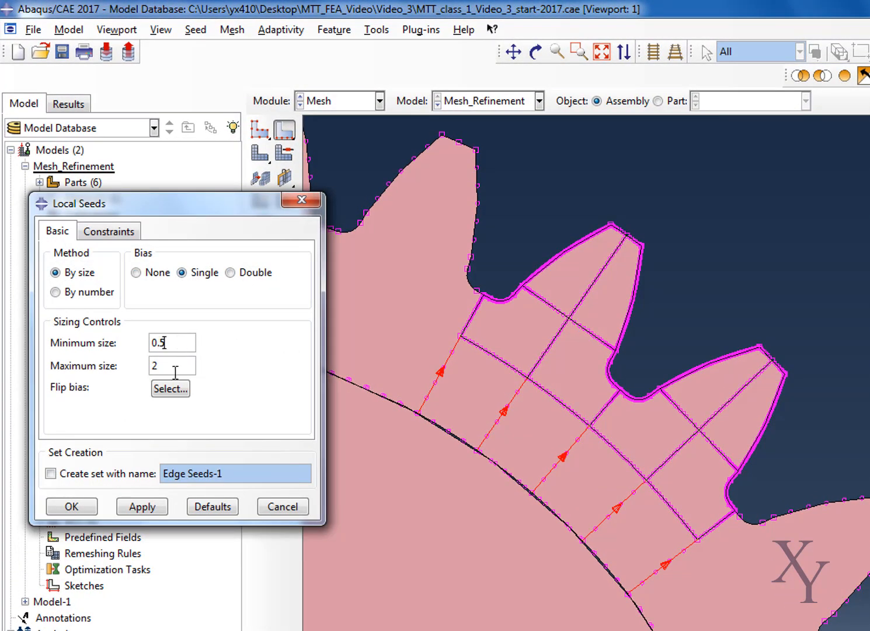
pyautogui.moveTo(173, 373); pyautogui.dragTo(143, 374)
pyautogui.write('1')
pyautogui.click(139, 512)
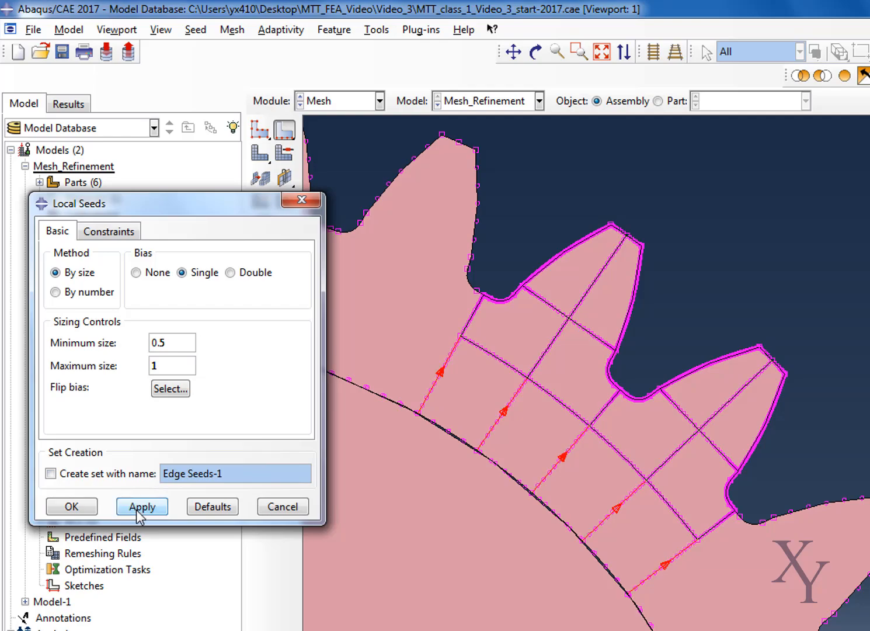
pyautogui.click(87, 507)
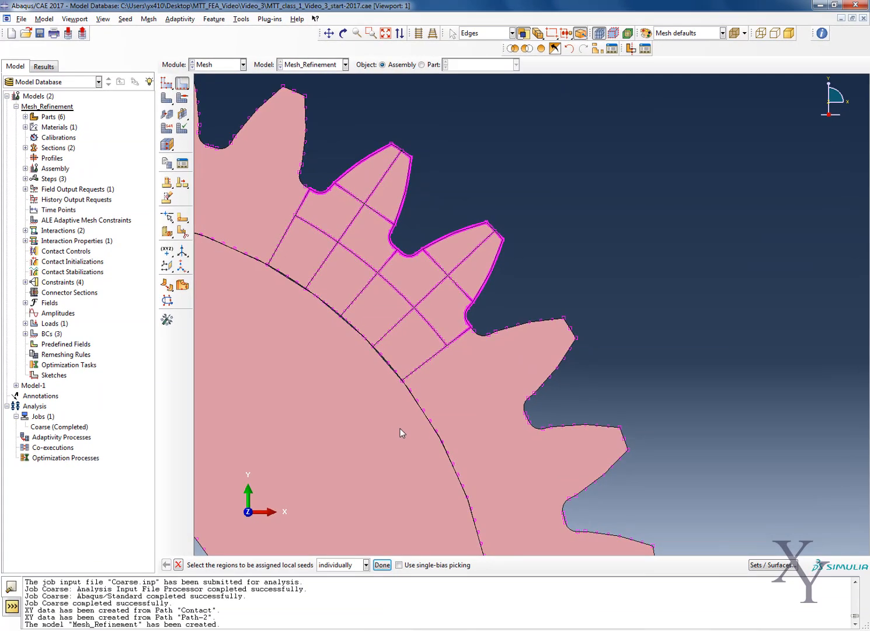
# Mesh the pinion and rim part instances together.
pyautogui.scroll(-4, 564, 606)
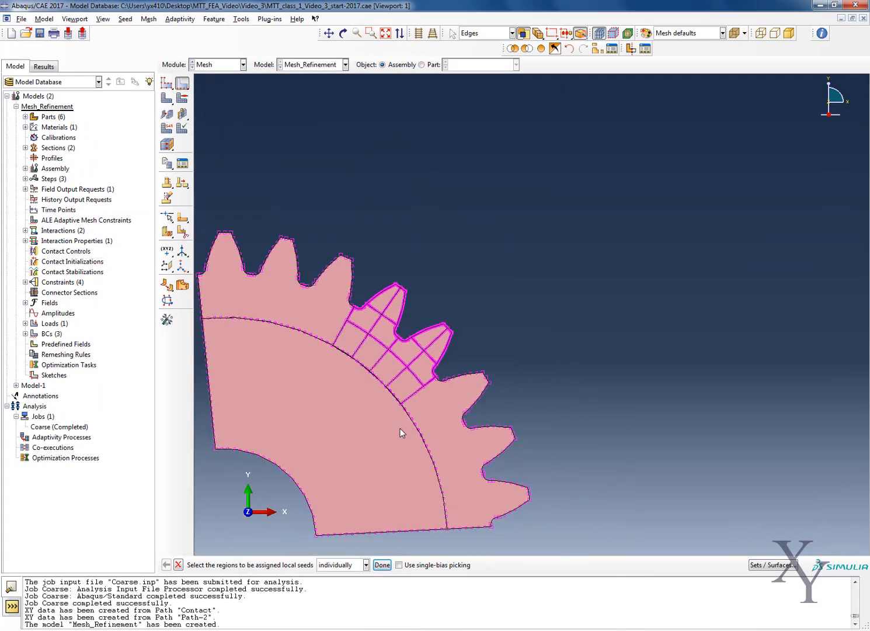
pyautogui.scroll(3, 321, 504)
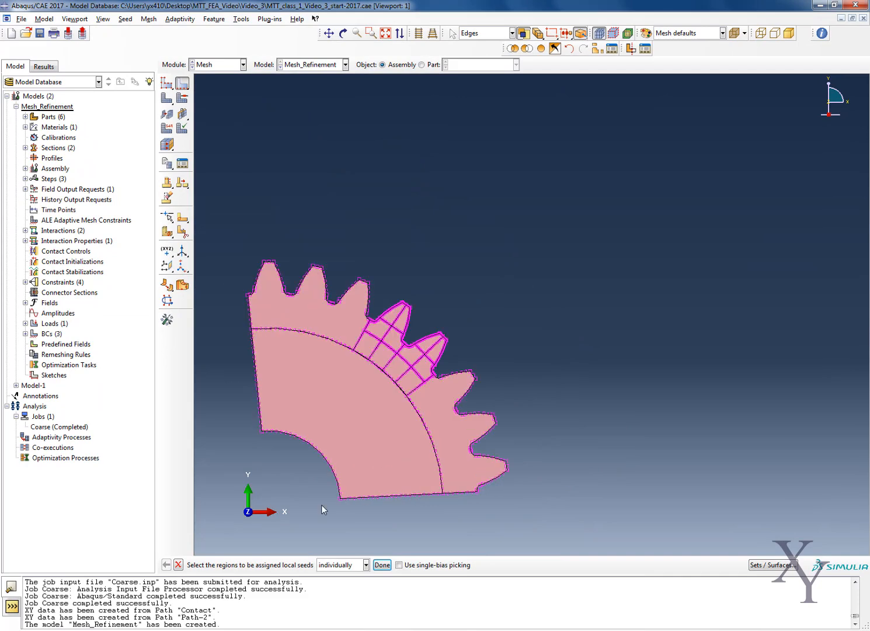
pyautogui.click(168, 104)
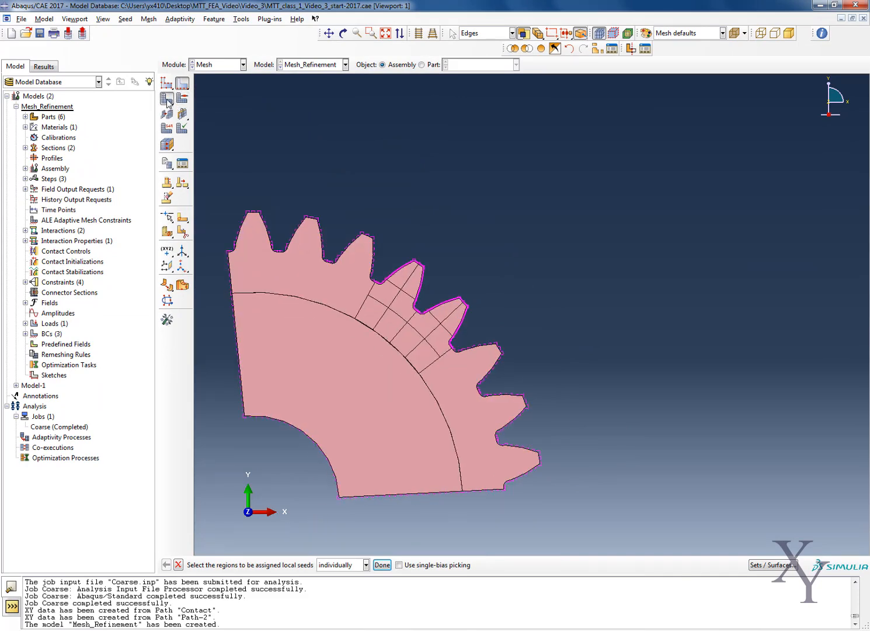
pyautogui.click(182, 105)
pyautogui.click(323, 362)
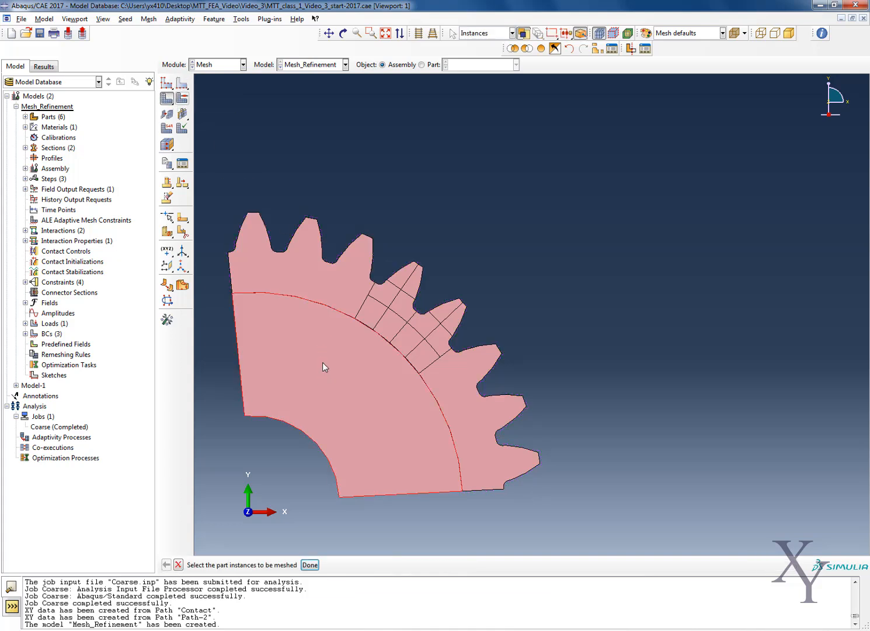
pyautogui.moveTo(200, 471); pyautogui.dragTo(544, 213)
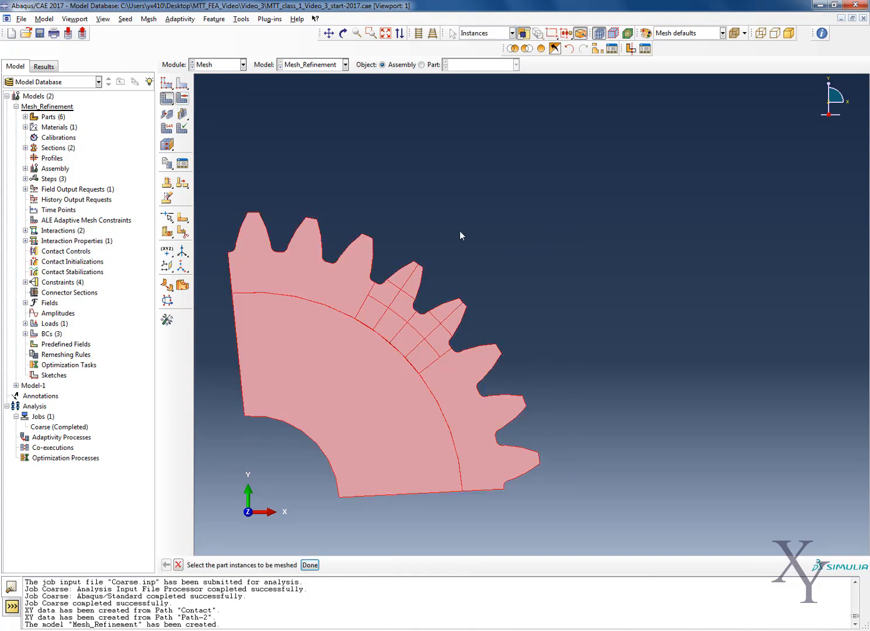
pyautogui.click(309, 565)
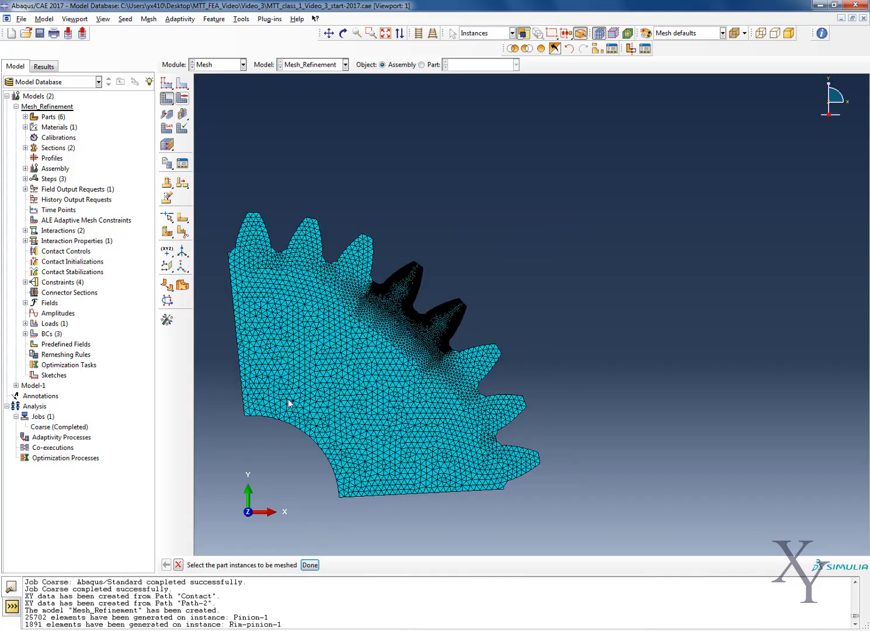
# Examine the mesh around the root fillets, flanks and partitioned region of the two refined teeth.
pyautogui.scroll(6, 421, 327)
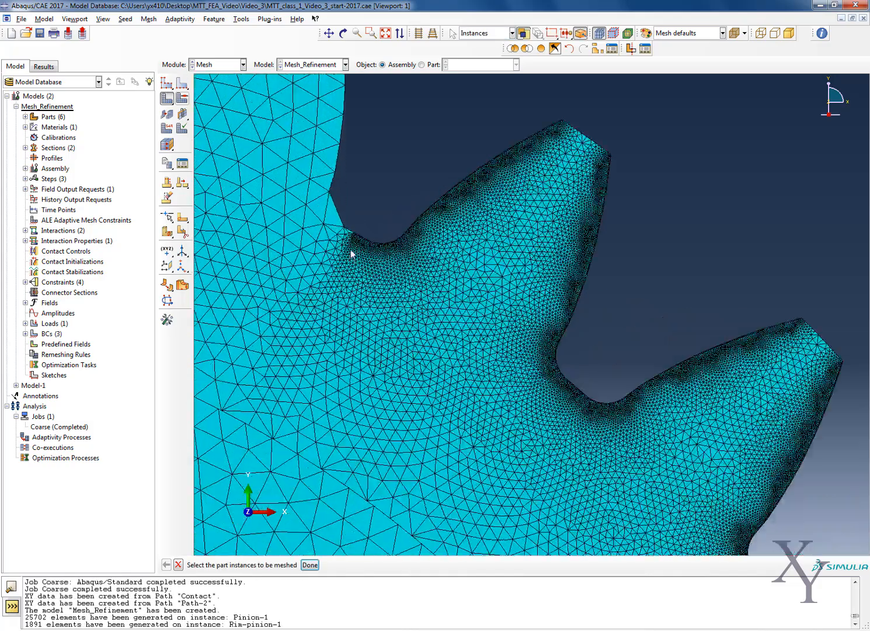
pyautogui.scroll(4, 350, 231)
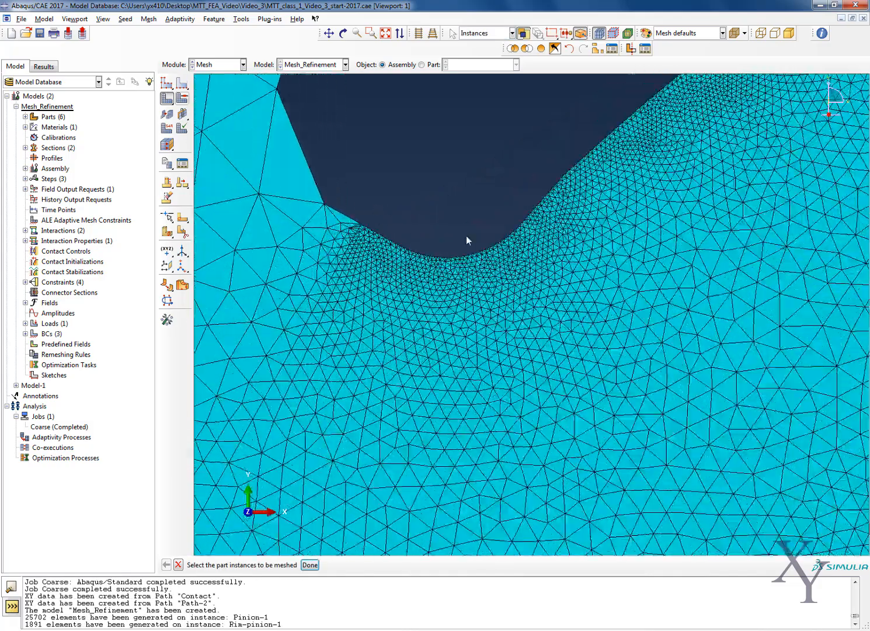
pyautogui.scroll(-3, 580, 238)
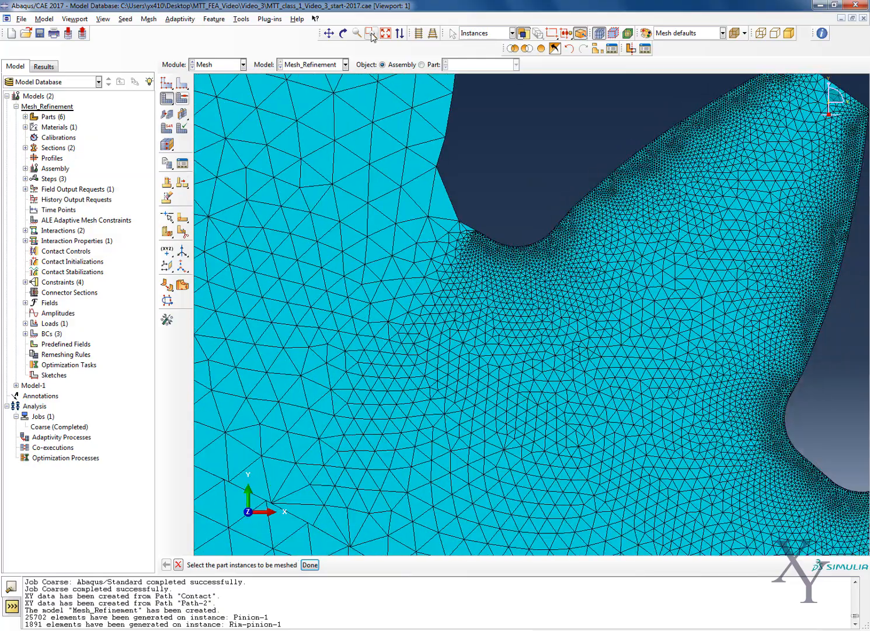
pyautogui.click(333, 37)
pyautogui.moveTo(571, 237); pyautogui.dragTo(454, 400)
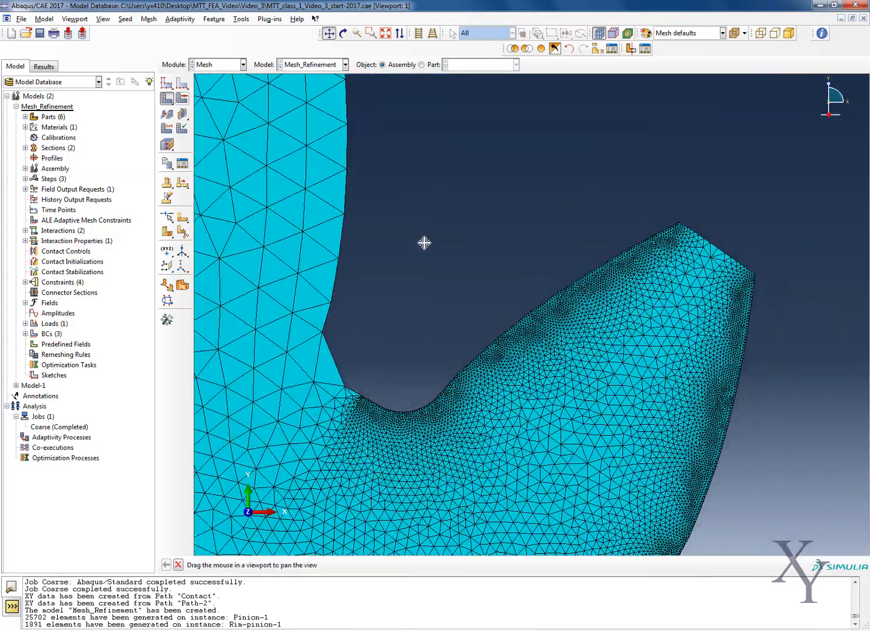
pyautogui.scroll(-4, 445, 391)
pyautogui.scroll(6, 440, 341)
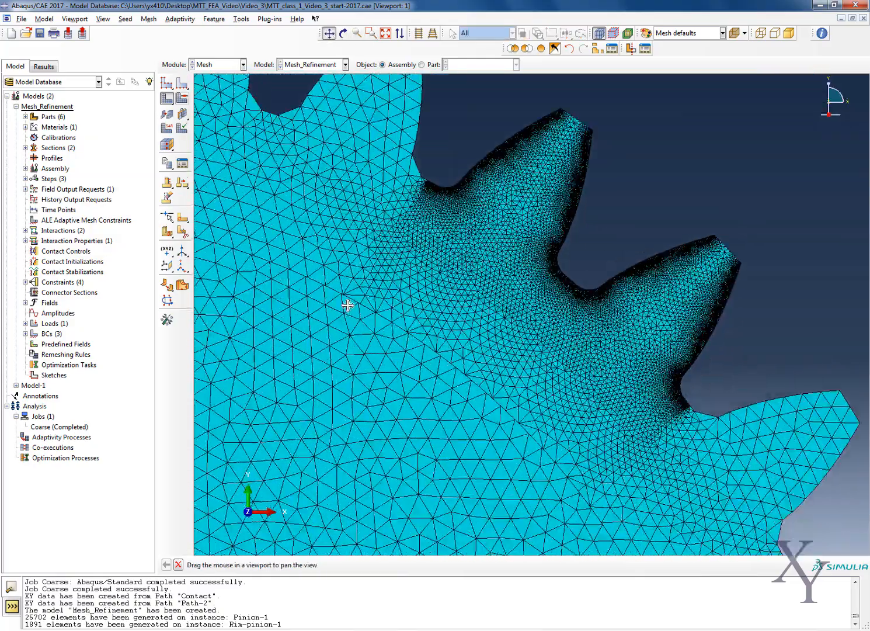
# Verify the mesh of the Pinion-1 part instance and highlight its problem elements.
pyautogui.scroll(-4, 375, 294)
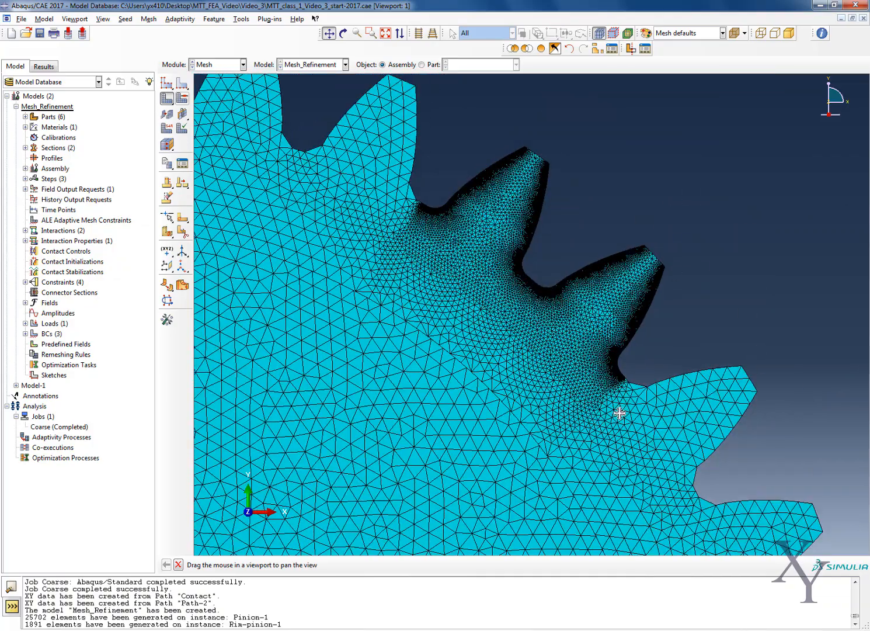
pyautogui.scroll(1, 678, 341)
pyautogui.scroll(1, 651, 331)
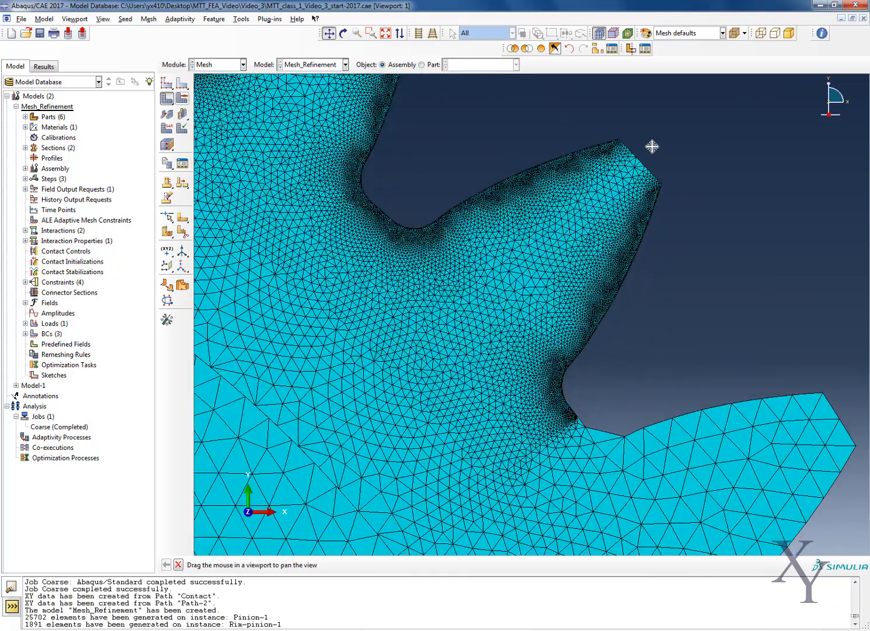
pyautogui.click(149, 18)
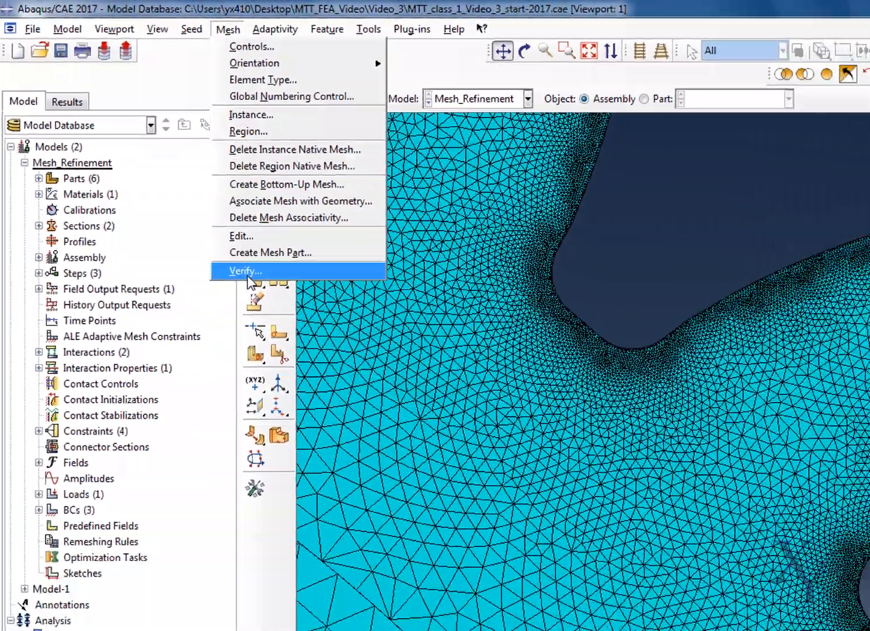
pyautogui.click(296, 328)
pyautogui.scroll(-5, 383, 396)
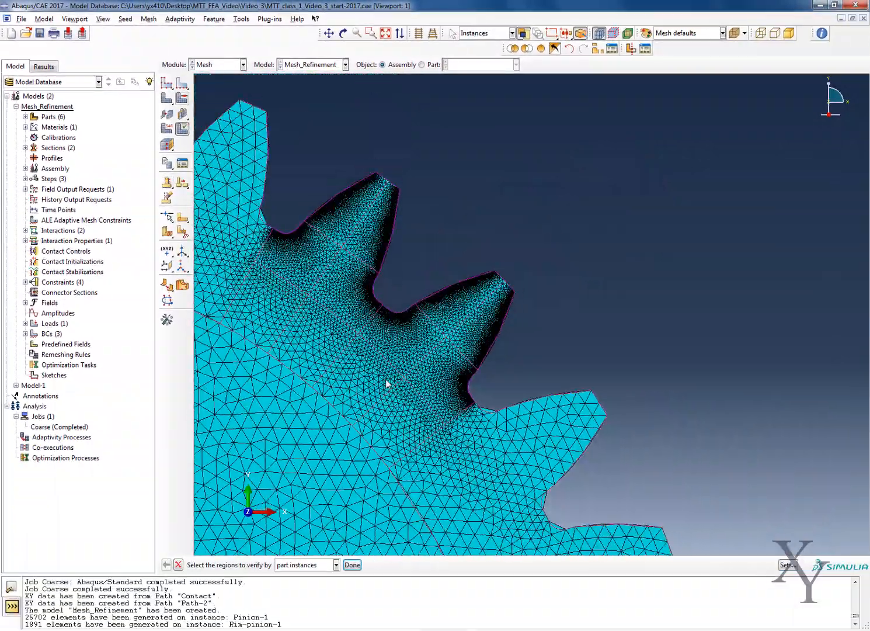
pyautogui.scroll(-3, 382, 413)
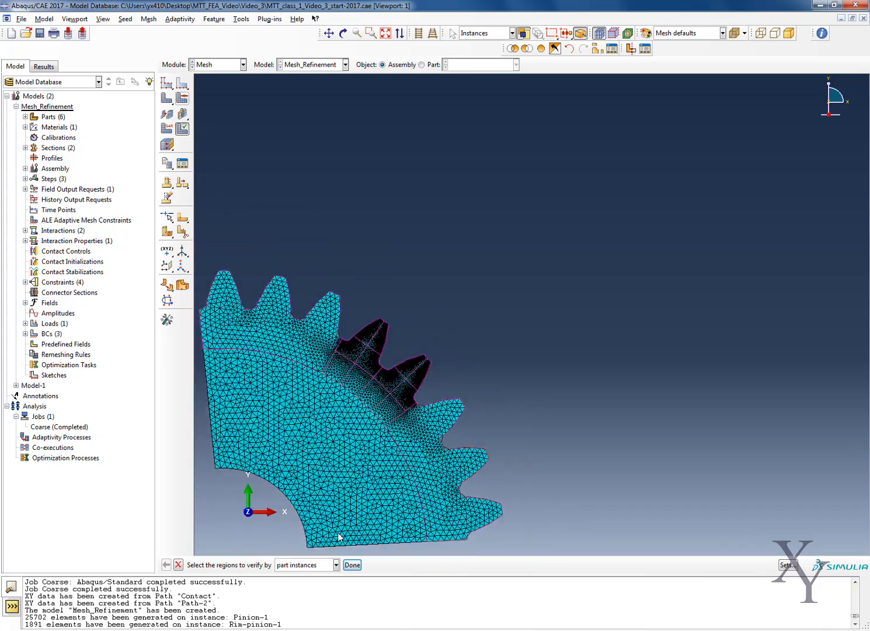
pyautogui.click(352, 564)
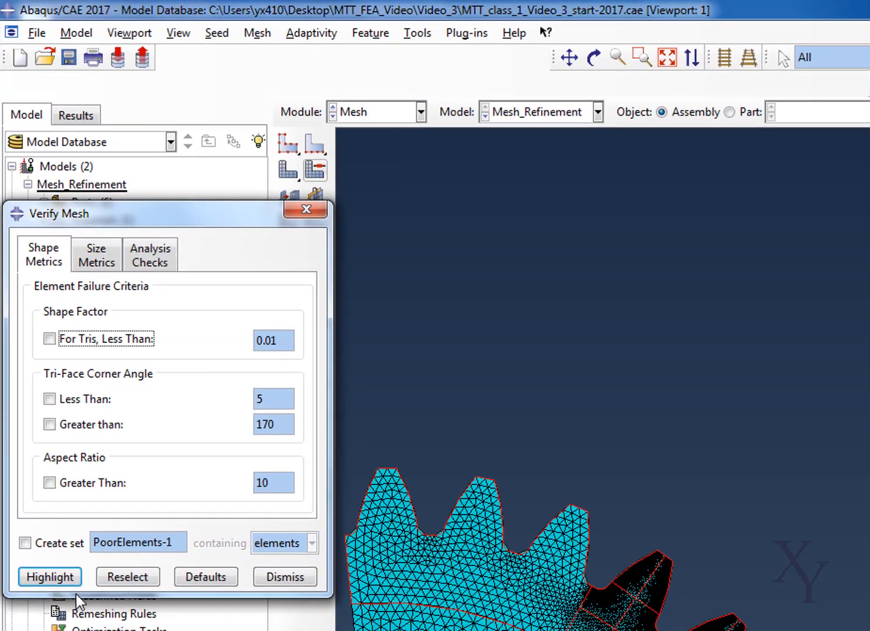
pyautogui.click(62, 576)
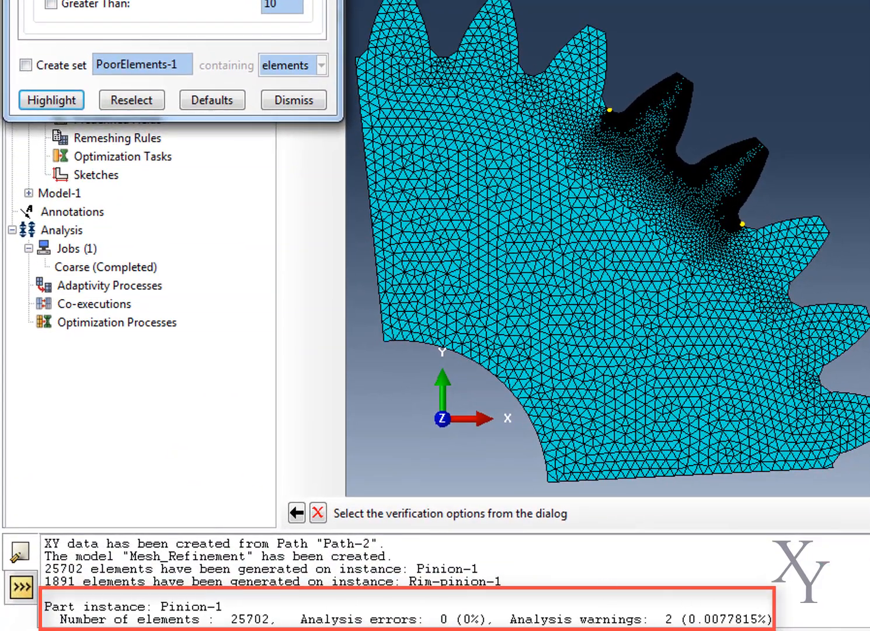
pyautogui.click(289, 106)
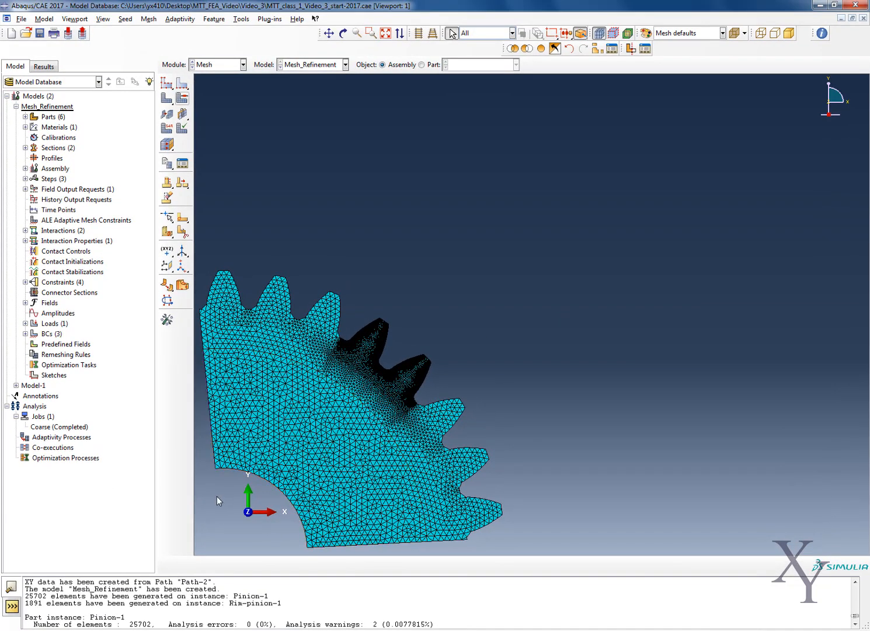
# Save the model database and replace the viewport display with only the Rim-Wheel-1 and Wheel-1 instances.
pyautogui.click(39, 34)
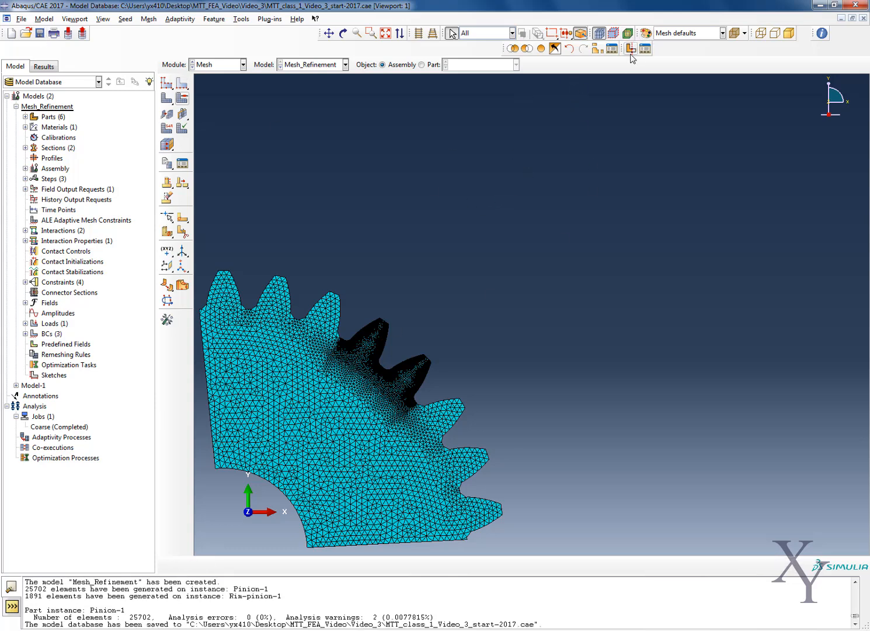
pyautogui.click(595, 49)
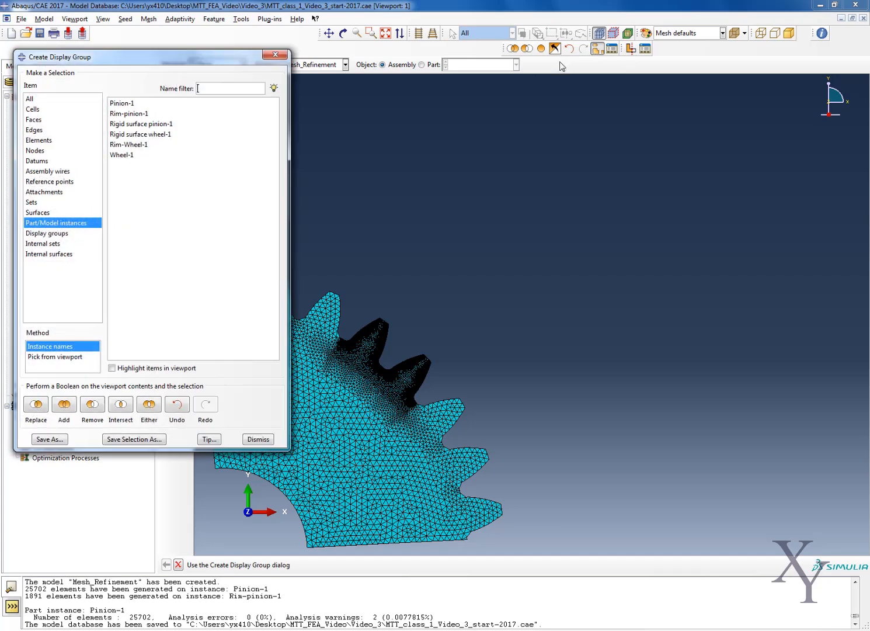
pyautogui.click(133, 145)
pyautogui.keyDown('ctrl'); pyautogui.click(134, 155); pyautogui.keyUp('ctrl')
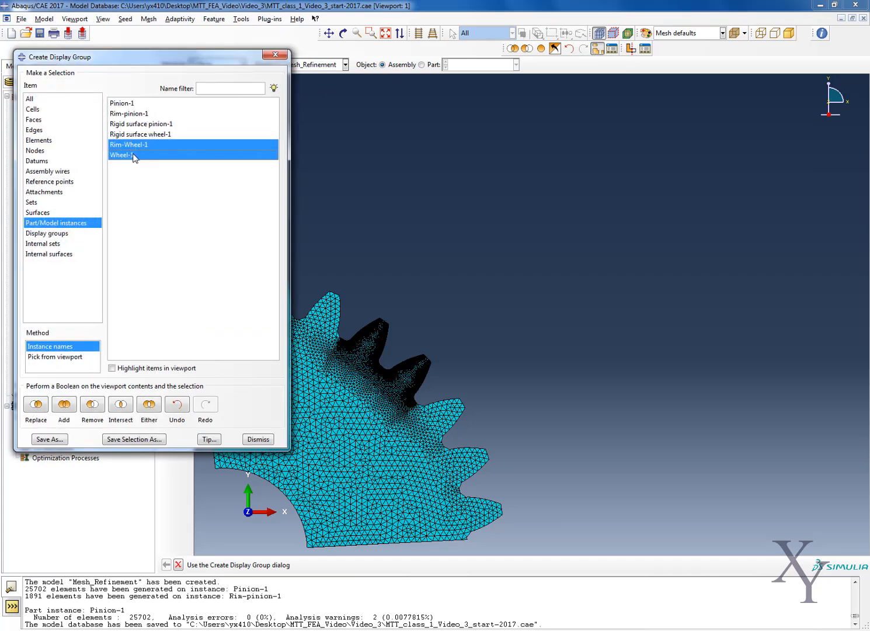
pyautogui.click(36, 404)
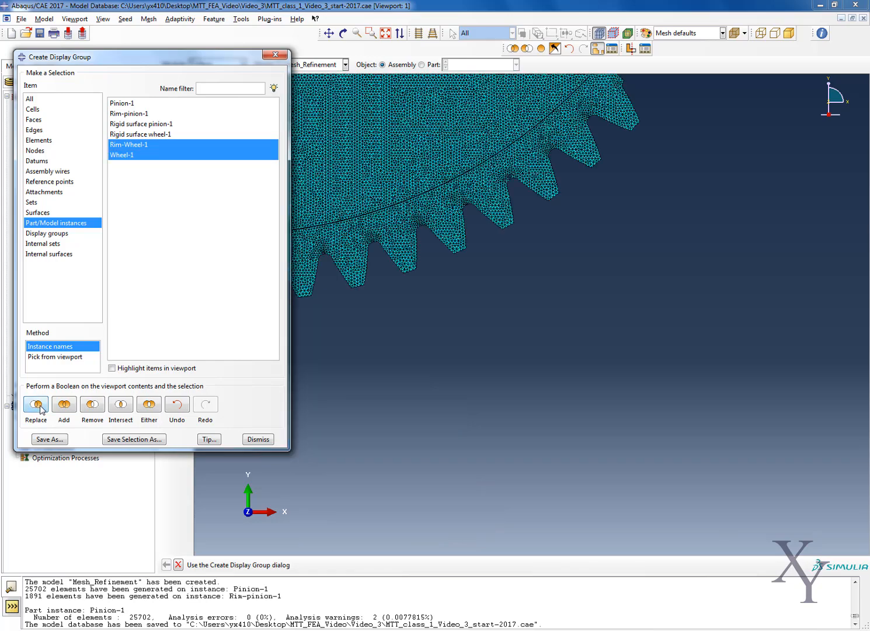
pyautogui.click(273, 55)
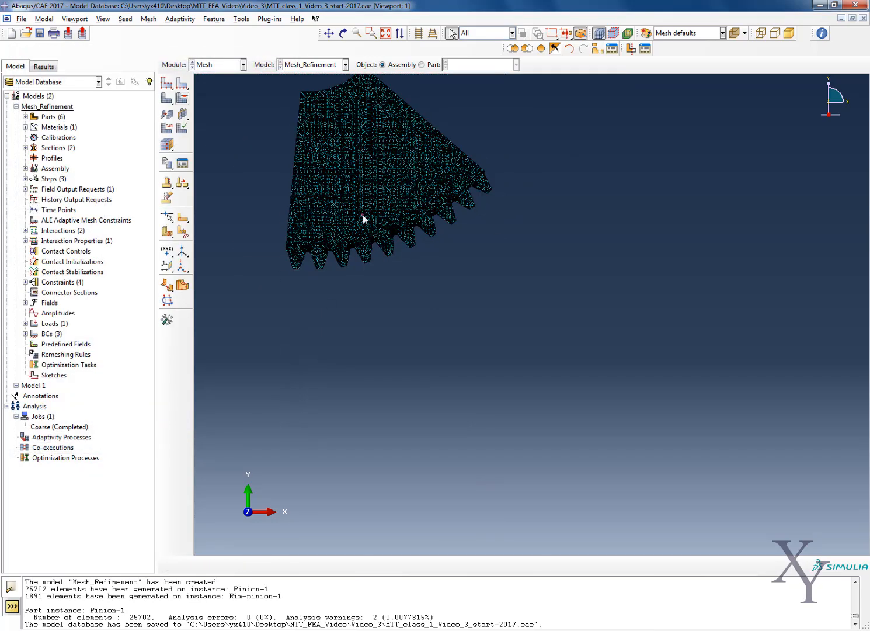
pyautogui.scroll(2, 345, 246)
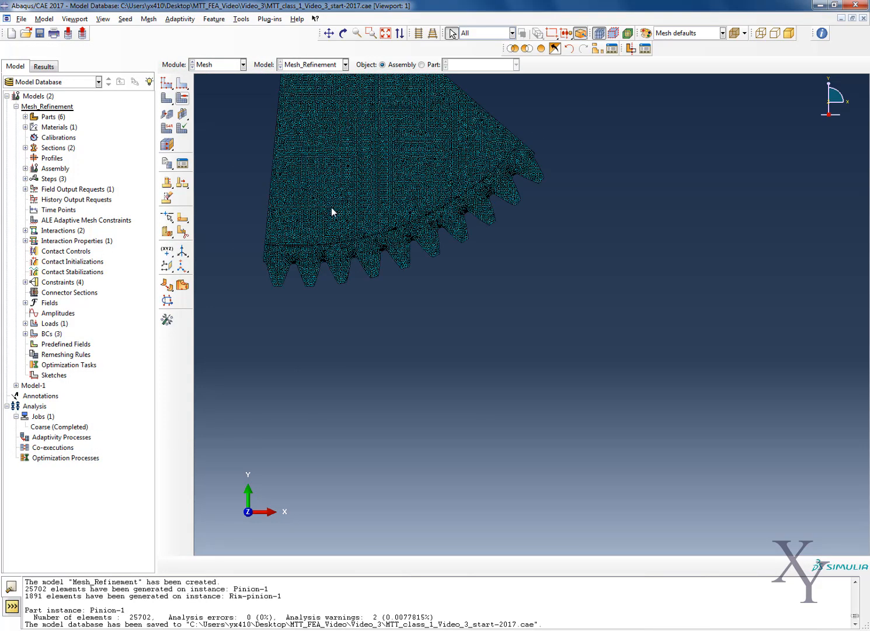